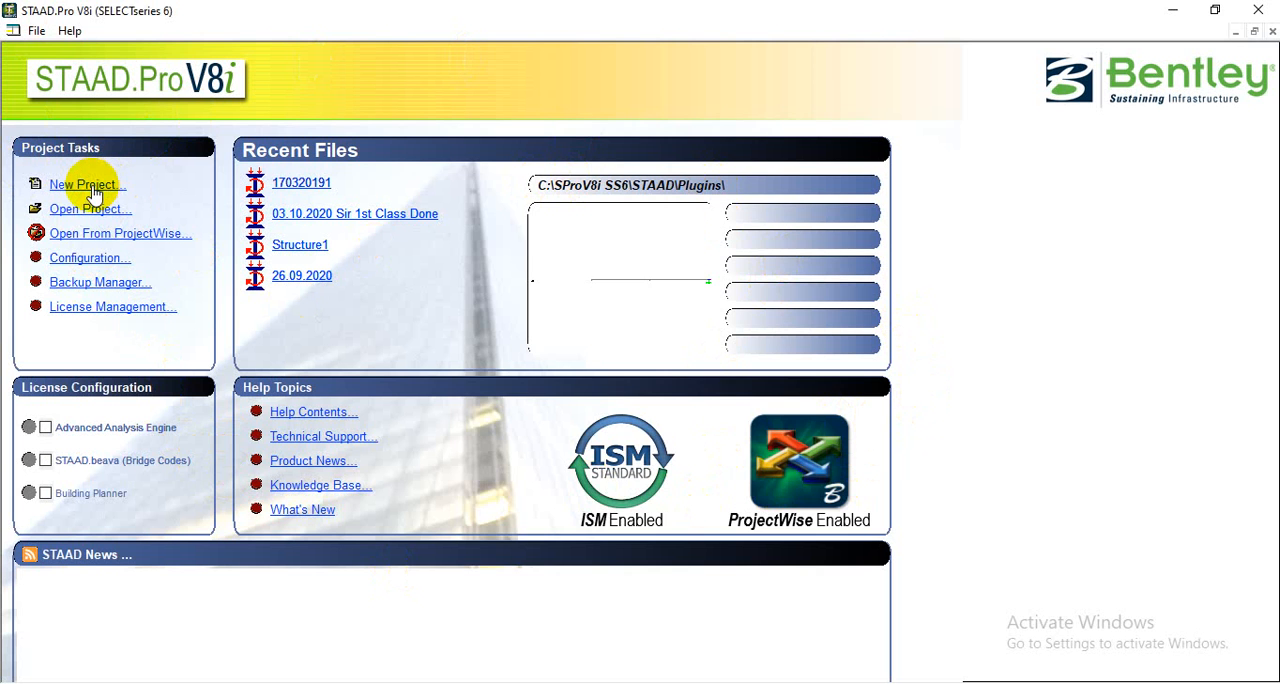
- Create a new Plane model in foot and kilopound units, entering a person's name as the file name, and start it with Add Beam
{"action": "left_click", "coordinate": [88, 185]}
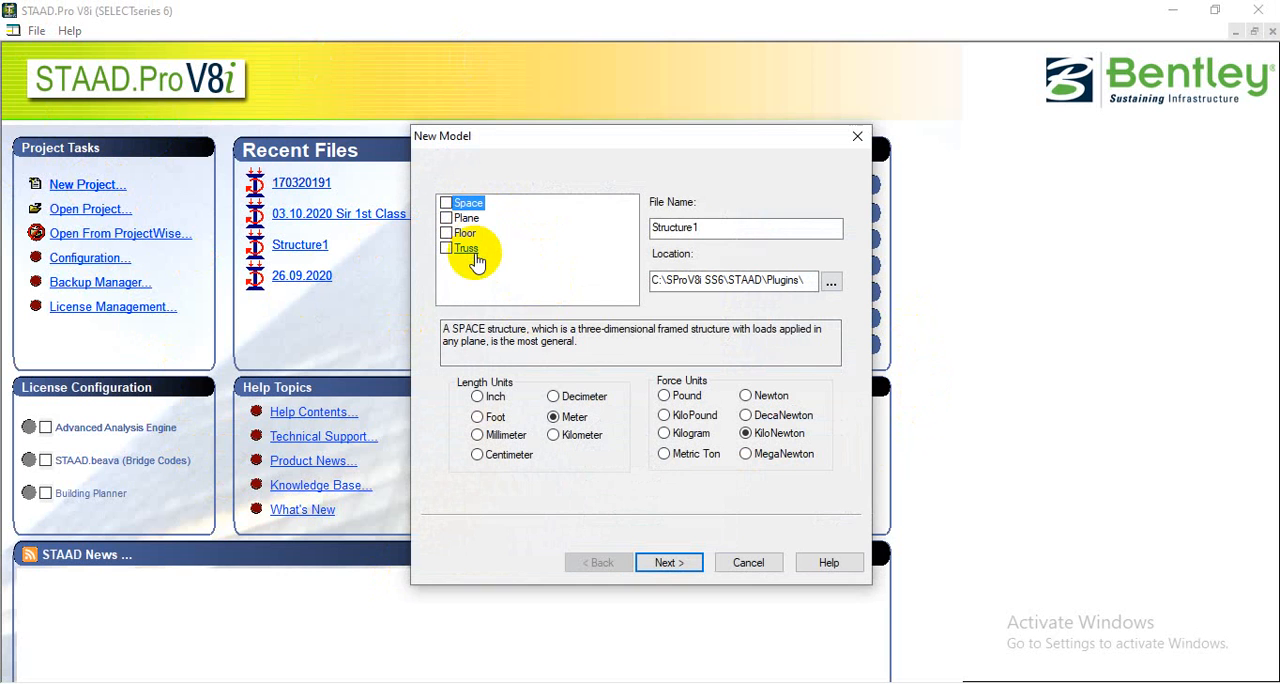
{"action": "left_click", "coordinate": [466, 217]}
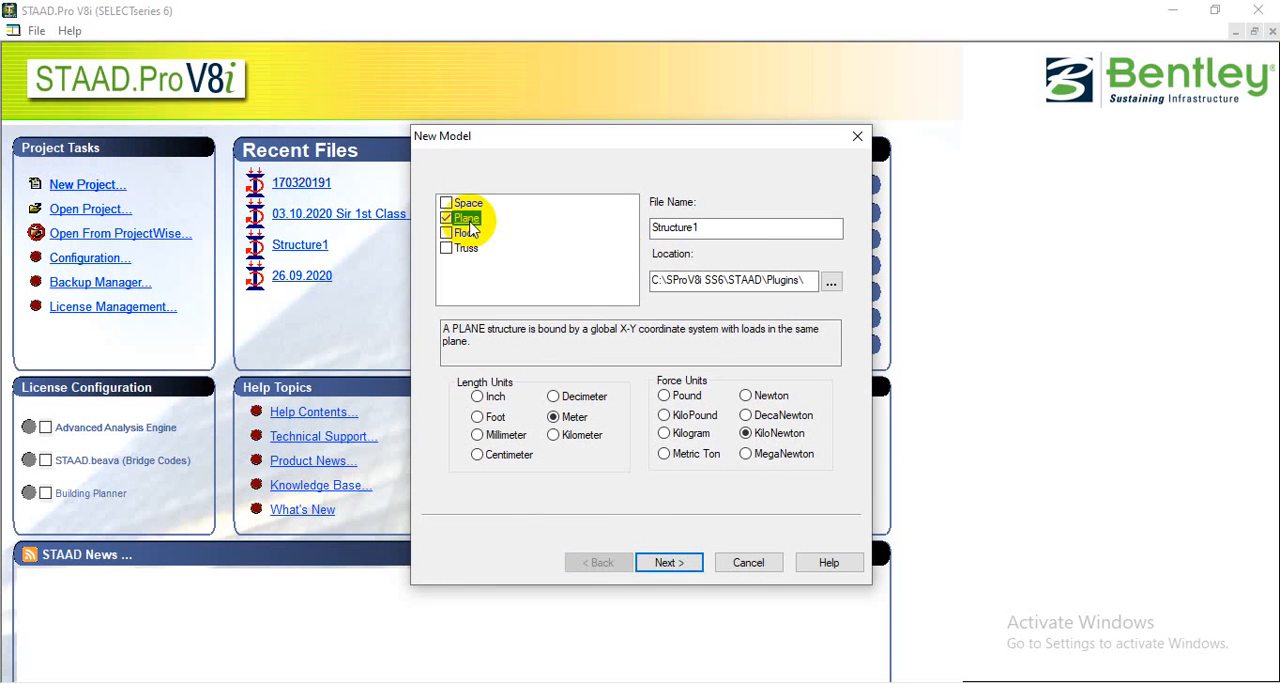
{"action": "double_click", "coordinate": [709, 228]}
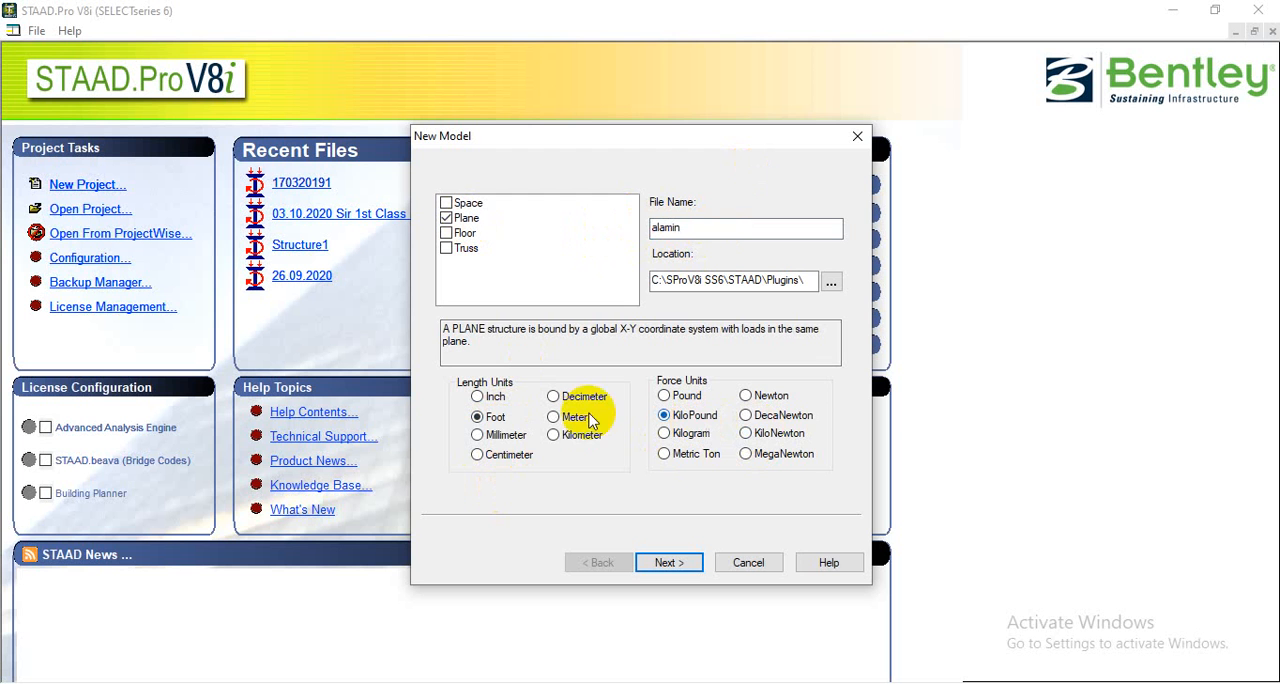
{"action": "left_click", "coordinate": [670, 563]}
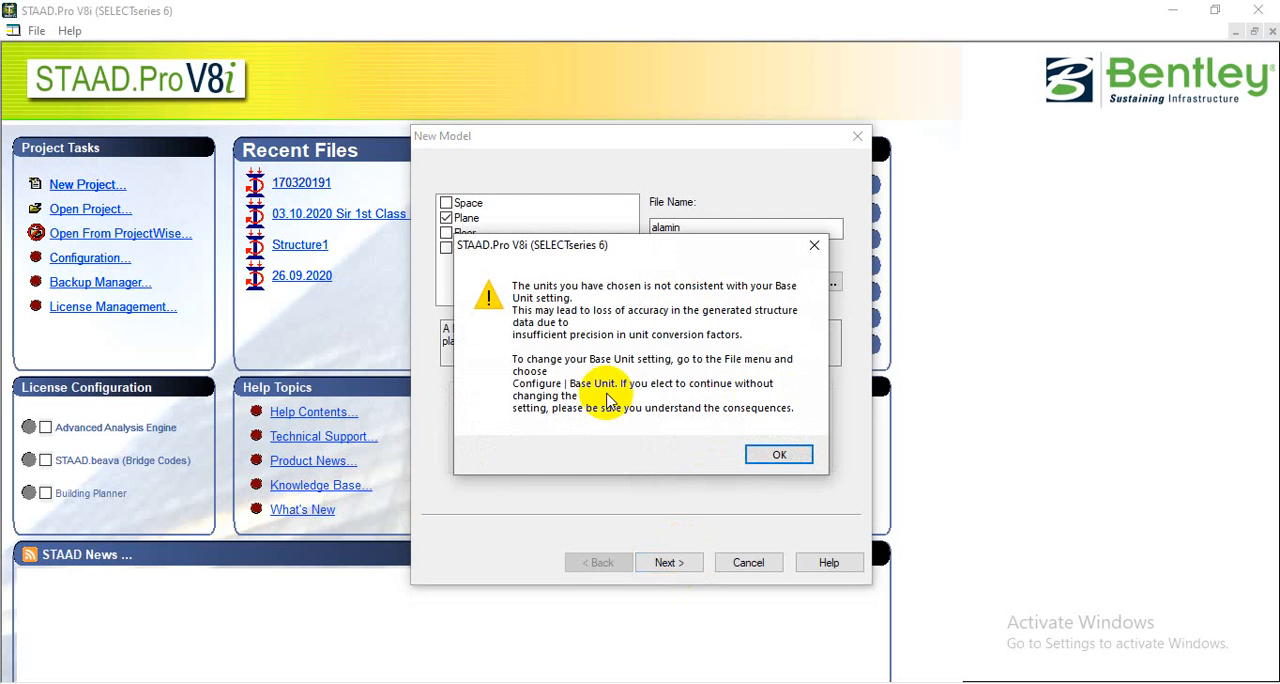
{"action": "left_click", "coordinate": [773, 456]}
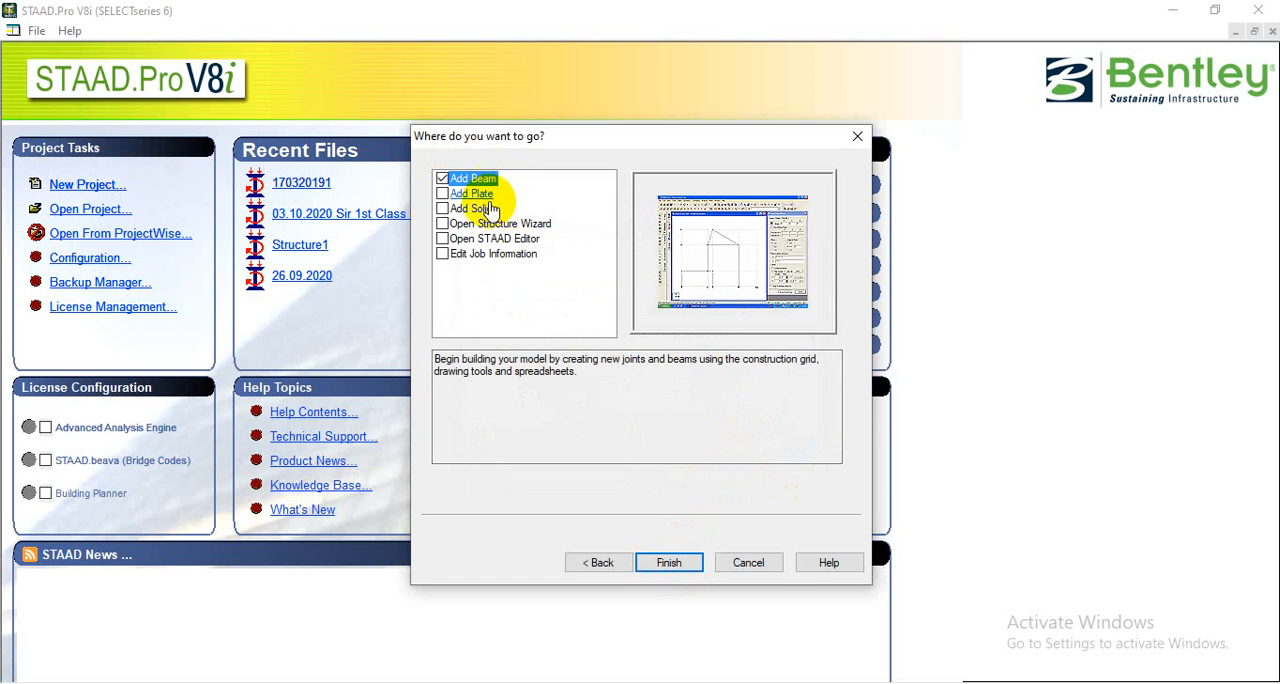
{"action": "left_click", "coordinate": [668, 563]}
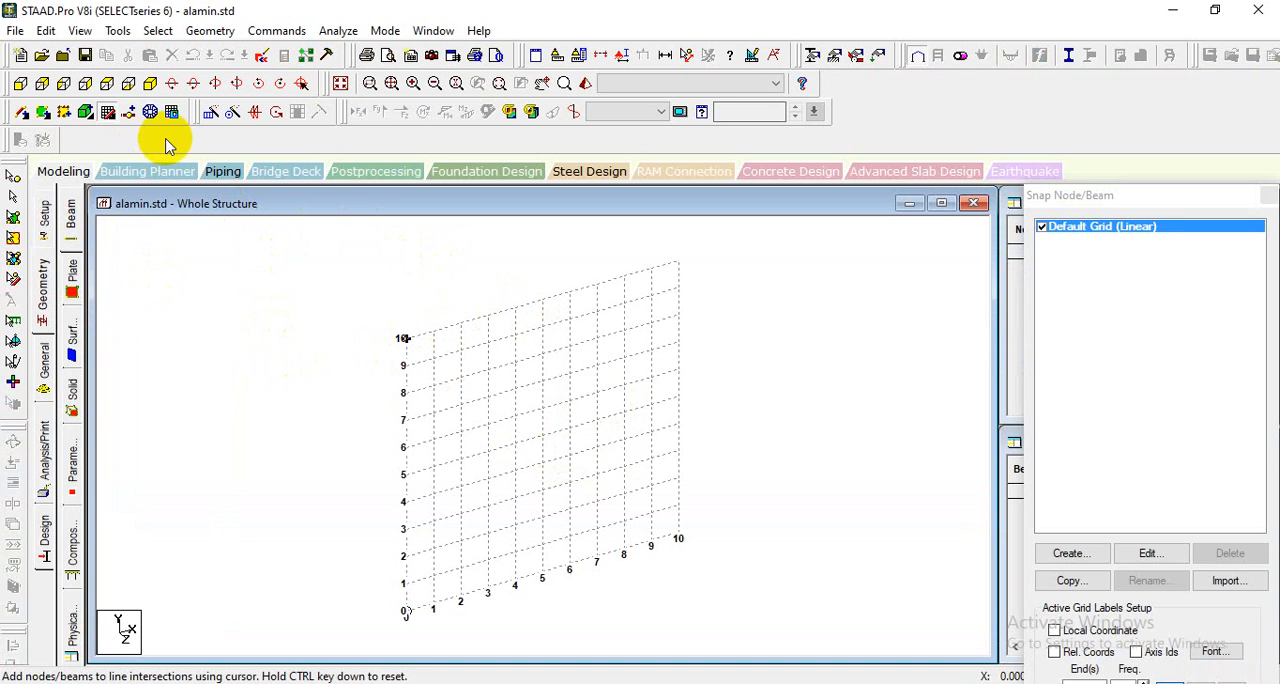
- View the model from +Z and close the Snap Node/Beam grid window
{"action": "left_click", "coordinate": [21, 85]}
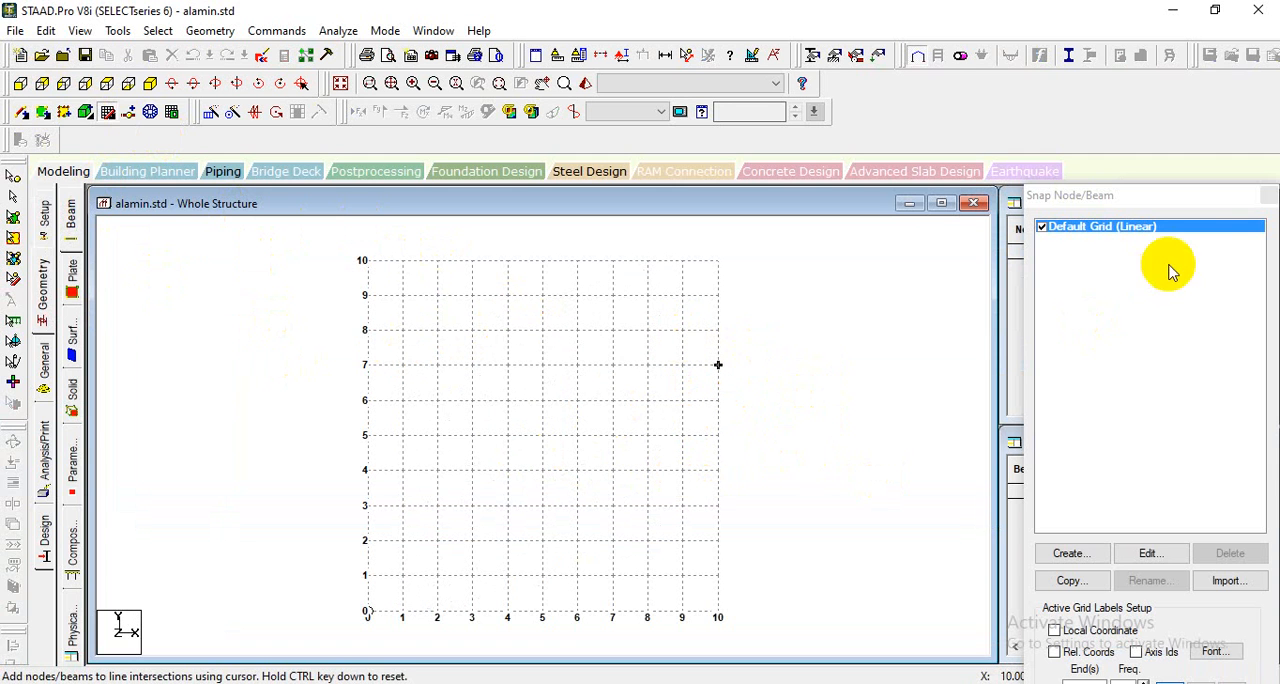
{"action": "left_click", "coordinate": [1268, 198]}
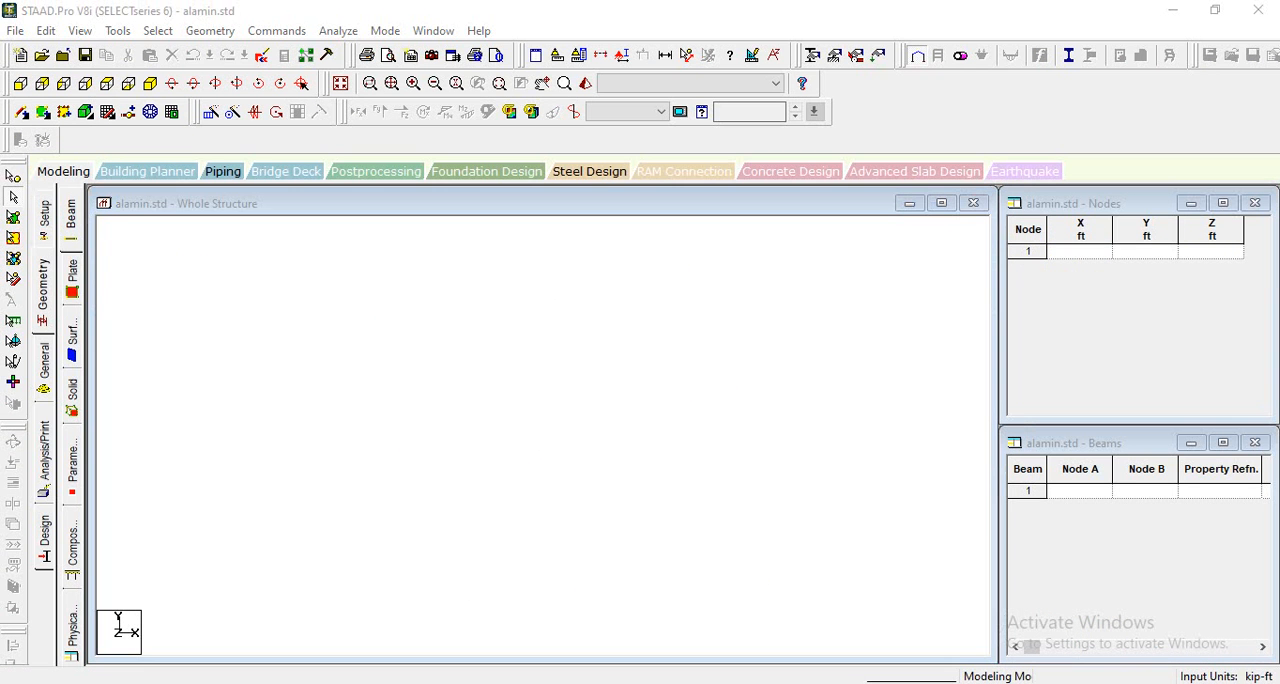
- Switch to the handwritten problem photo IMG_20201119_212746.jpg in Photos and examine the beam figures' supports, spans and loads
{"action": "mouse_move", "coordinate": [805, 683]}
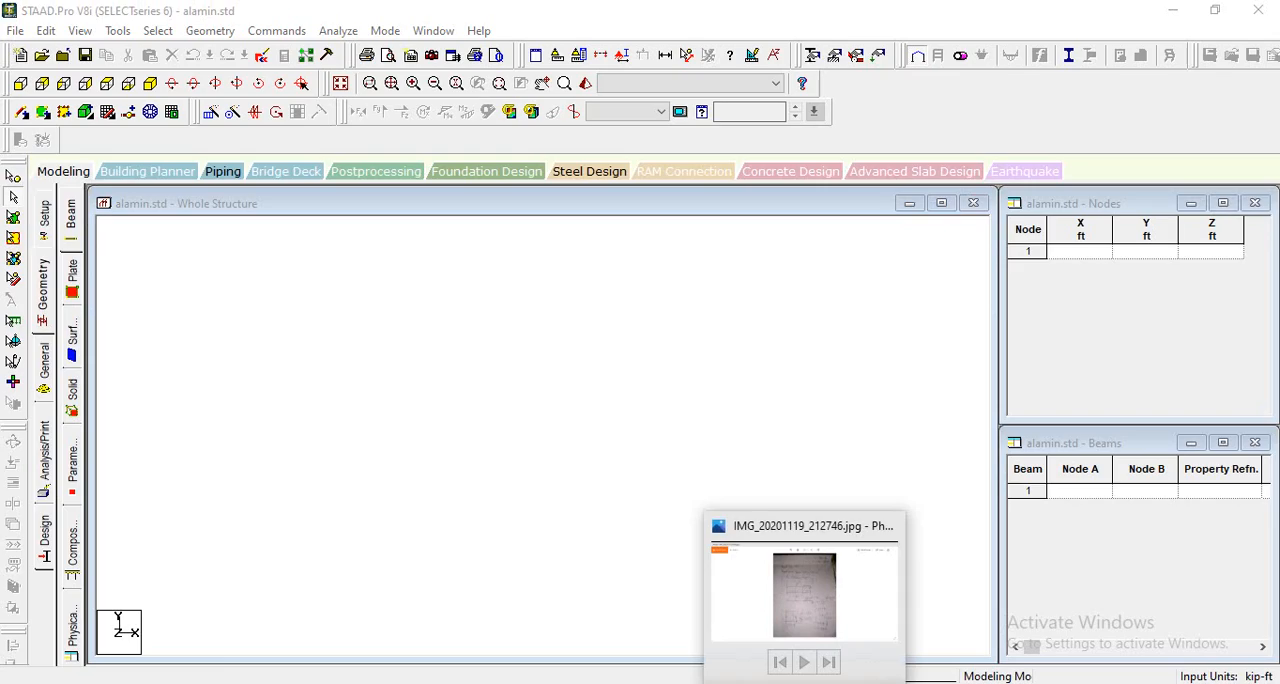
{"action": "left_click", "coordinate": [805, 595]}
{"action": "scroll", "coordinate": [740, 407], "scroll_direction": "up", "scroll_amount": 1}
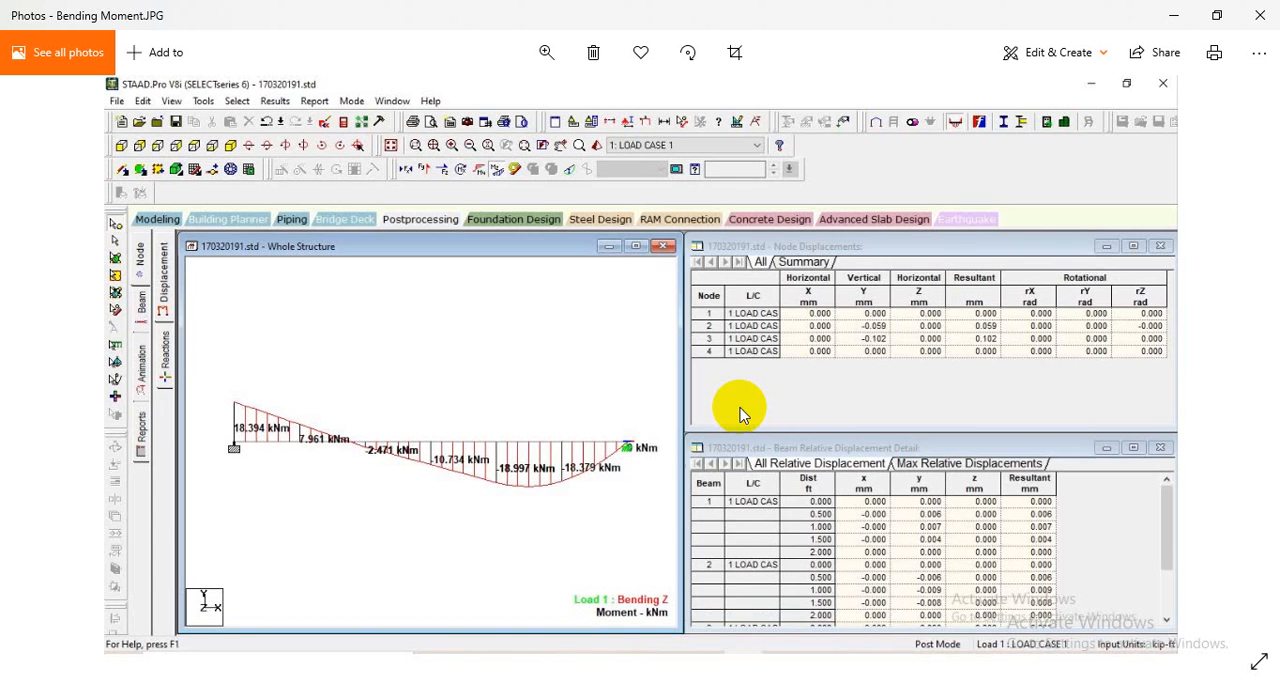
{"action": "scroll", "coordinate": [740, 407], "scroll_direction": "down", "scroll_amount": 1}
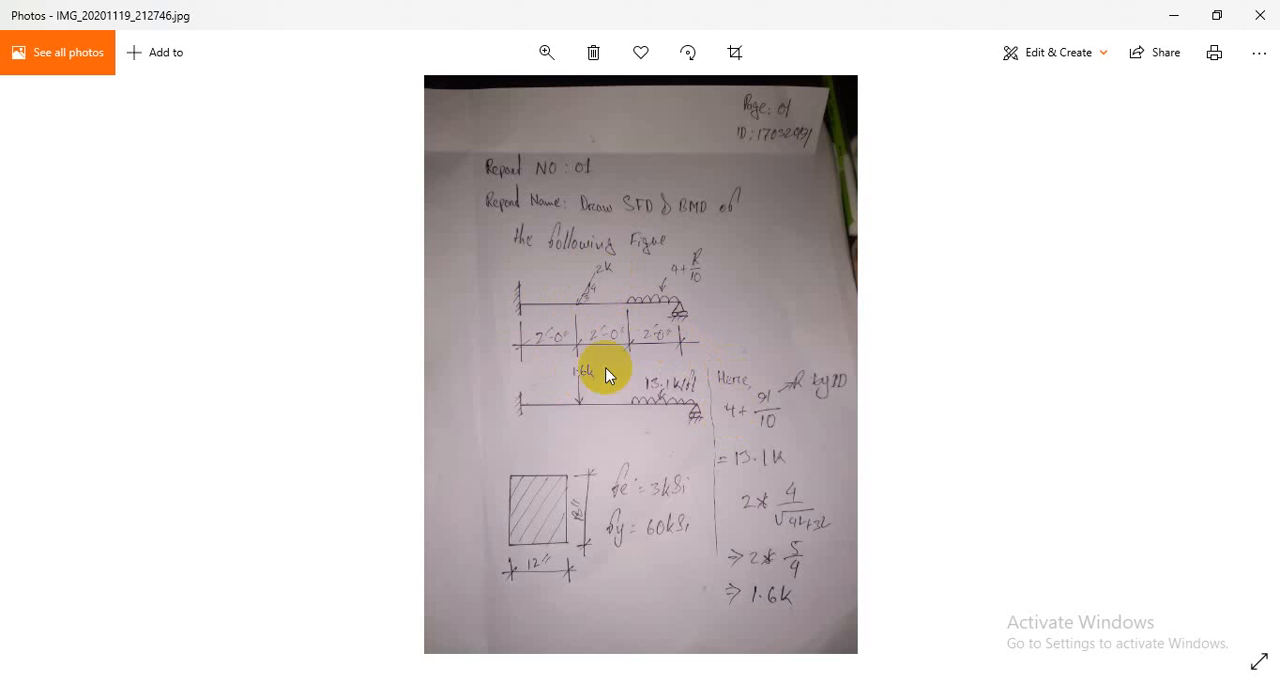
{"action": "left_click", "coordinate": [546, 52]}
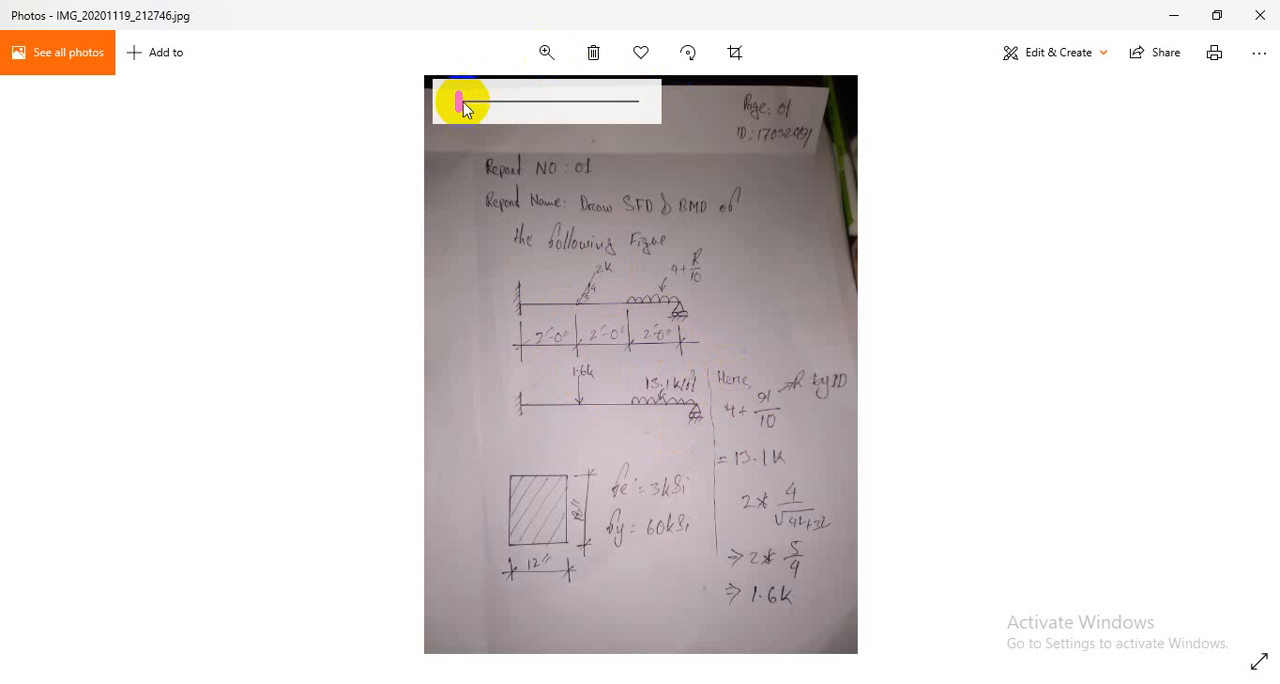
{"action": "left_click_drag", "start_coordinate": [461, 101], "coordinate": [474, 104]}
{"action": "left_click_drag", "start_coordinate": [722, 425], "coordinate": [645, 508]}
{"action": "left_click_drag", "start_coordinate": [571, 328], "coordinate": [550, 400]}
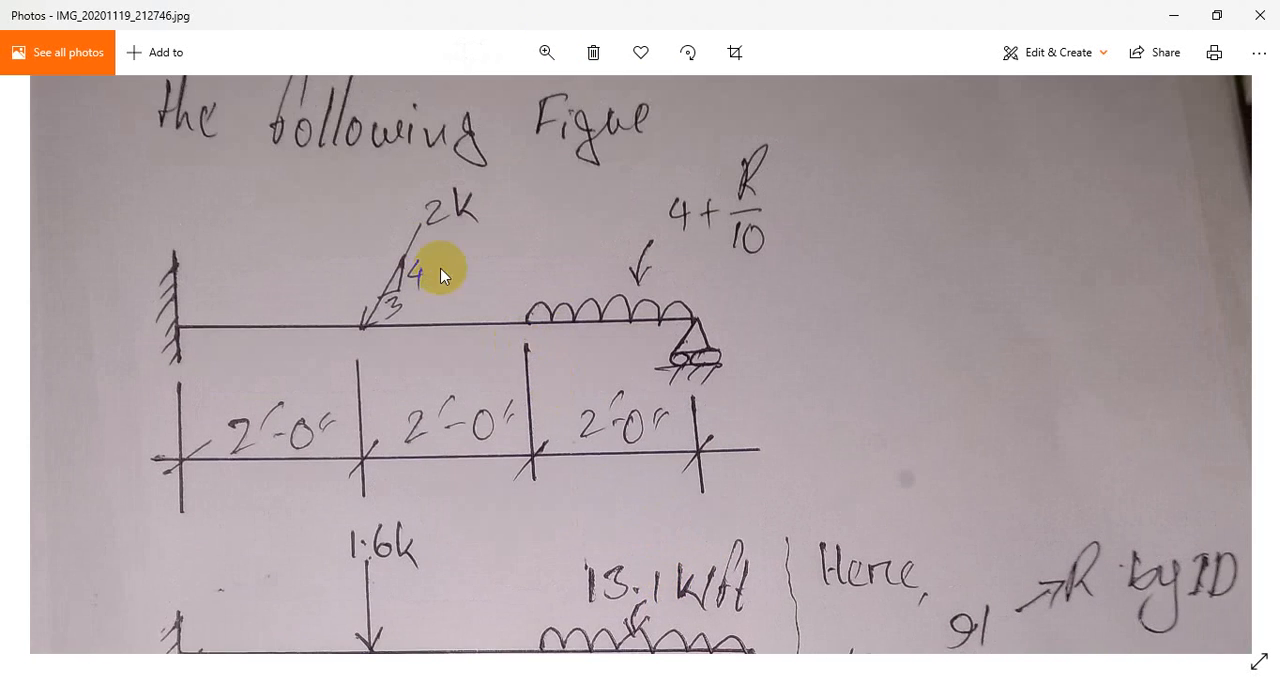
{"action": "left_click_drag", "start_coordinate": [591, 494], "coordinate": [614, 295]}
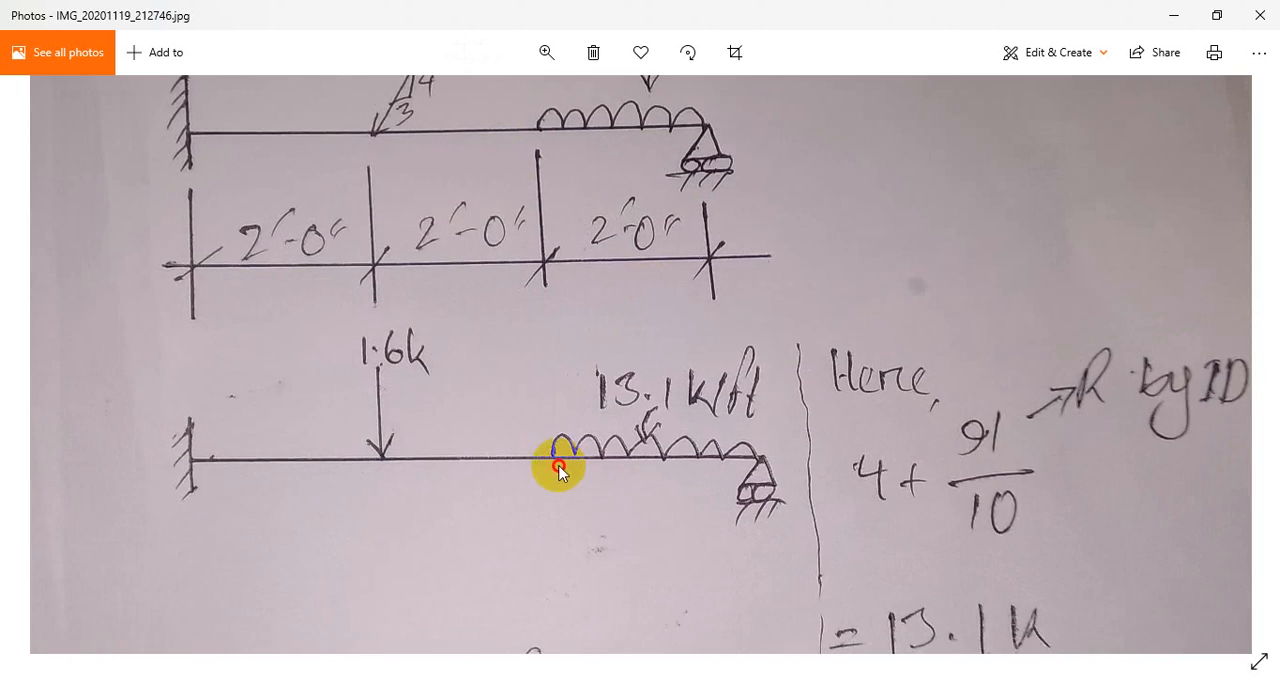
{"action": "left_click_drag", "start_coordinate": [557, 463], "coordinate": [617, 380]}
{"action": "left_click_drag", "start_coordinate": [449, 334], "coordinate": [454, 377]}
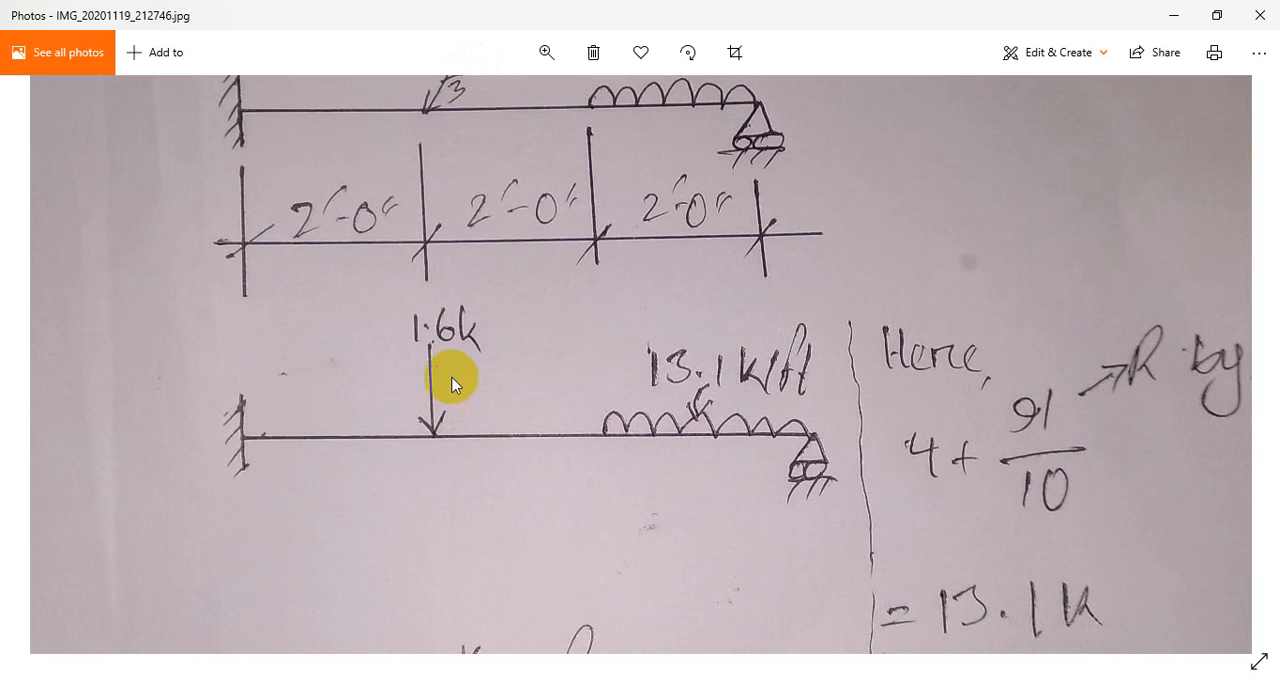
- Examine the cross-section dimensions, material strengths and point-load calculation on the handwritten sheet
{"action": "left_click_drag", "start_coordinate": [903, 517], "coordinate": [706, 191]}
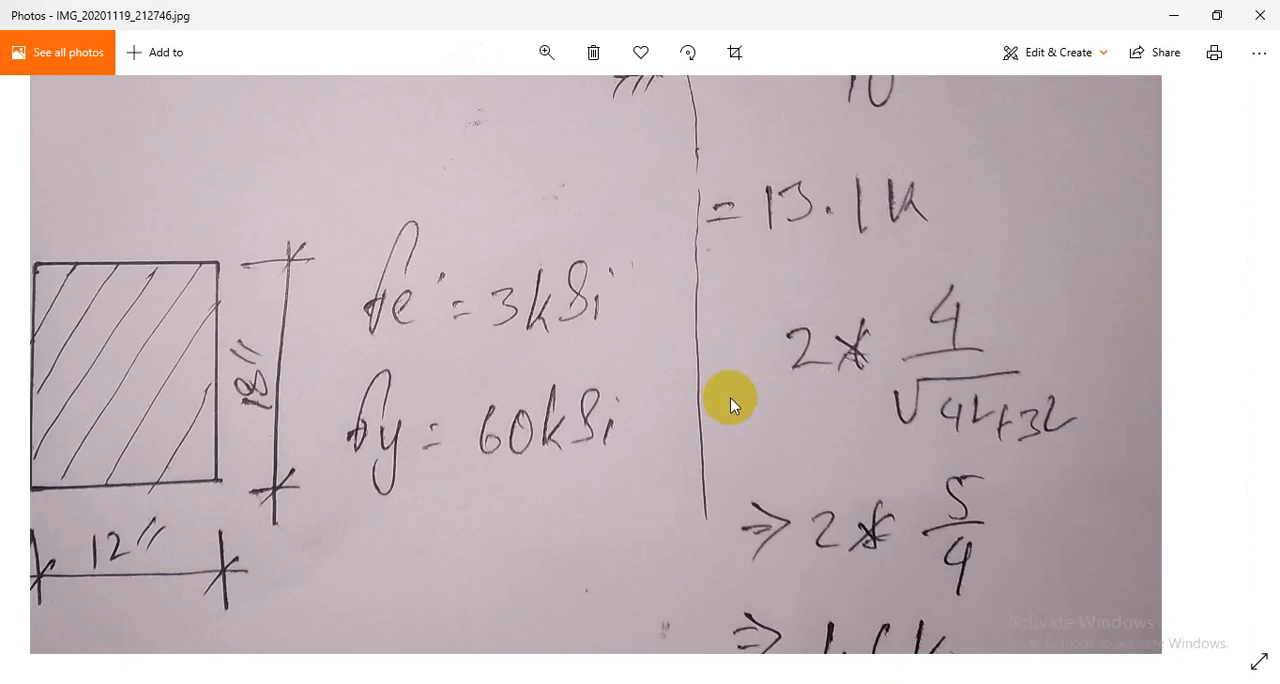
{"action": "left_click_drag", "start_coordinate": [731, 400], "coordinate": [990, 386]}
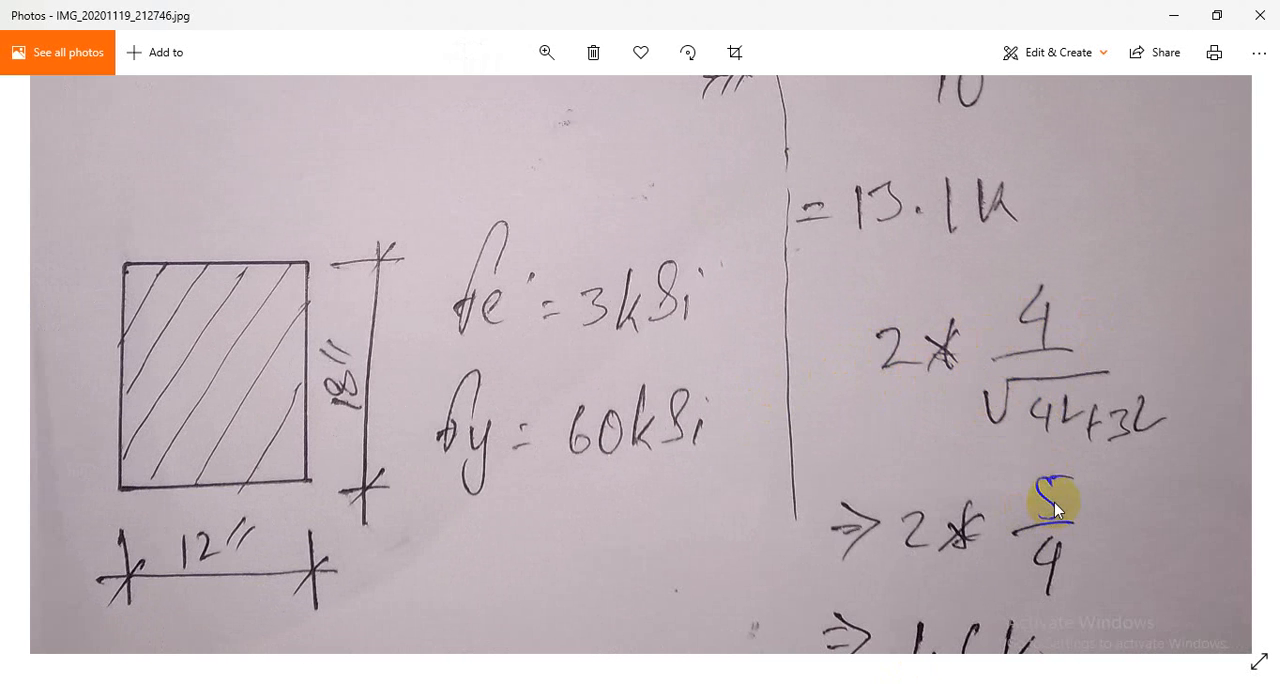
{"action": "left_click_drag", "start_coordinate": [1055, 530], "coordinate": [1040, 365]}
{"action": "left_click_drag", "start_coordinate": [930, 355], "coordinate": [920, 531]}
{"action": "mouse_move", "coordinate": [811, 397]}
{"action": "left_mouse_down"}
{"action": "mouse_move", "coordinate": [774, 386]}
{"action": "mouse_move", "coordinate": [813, 411]}
{"action": "left_mouse_up"}
- Examine how the distributed load is derived on the sheet and how it applies to the last span of the beam
{"action": "left_click_drag", "start_coordinate": [682, 298], "coordinate": [680, 514]}
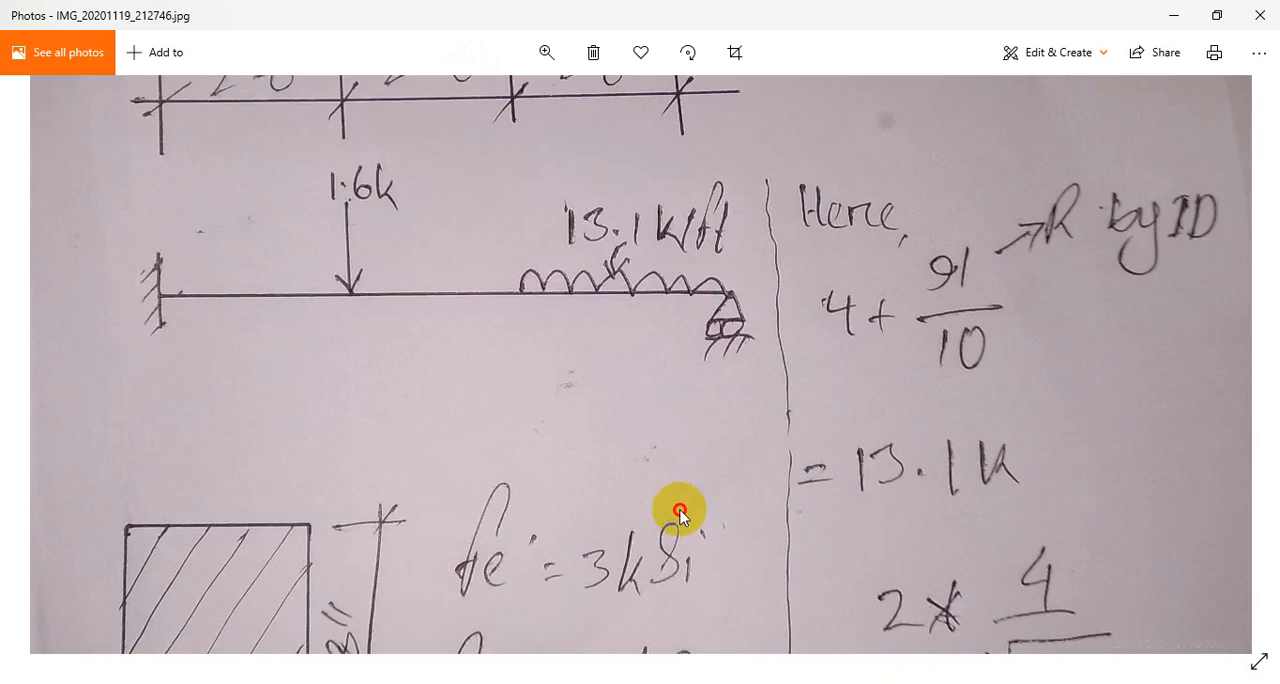
{"action": "left_click_drag", "start_coordinate": [648, 401], "coordinate": [643, 537]}
{"action": "left_click_drag", "start_coordinate": [636, 368], "coordinate": [630, 421]}
{"action": "left_click_drag", "start_coordinate": [648, 318], "coordinate": [631, 425]}
{"action": "left_click_drag", "start_coordinate": [749, 481], "coordinate": [730, 366]}
{"action": "left_click_drag", "start_coordinate": [967, 494], "coordinate": [854, 509]}
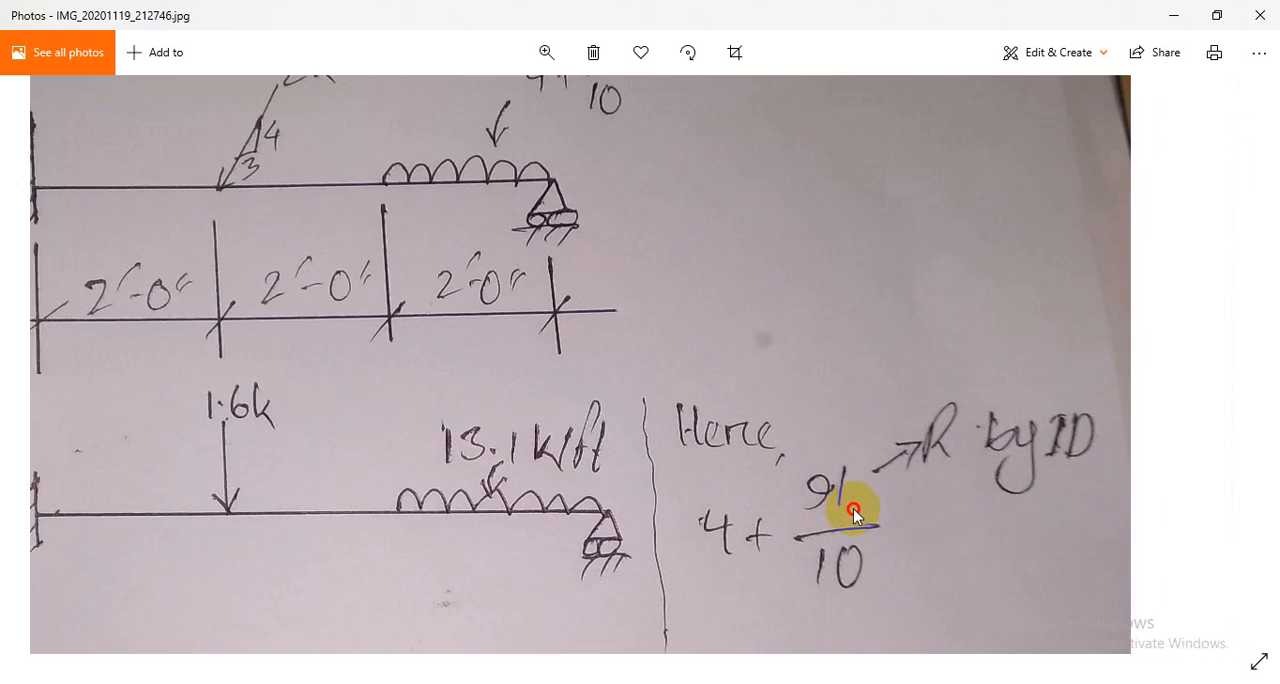
{"action": "left_click", "coordinate": [952, 559]}
{"action": "left_click_drag", "start_coordinate": [952, 560], "coordinate": [952, 270]}
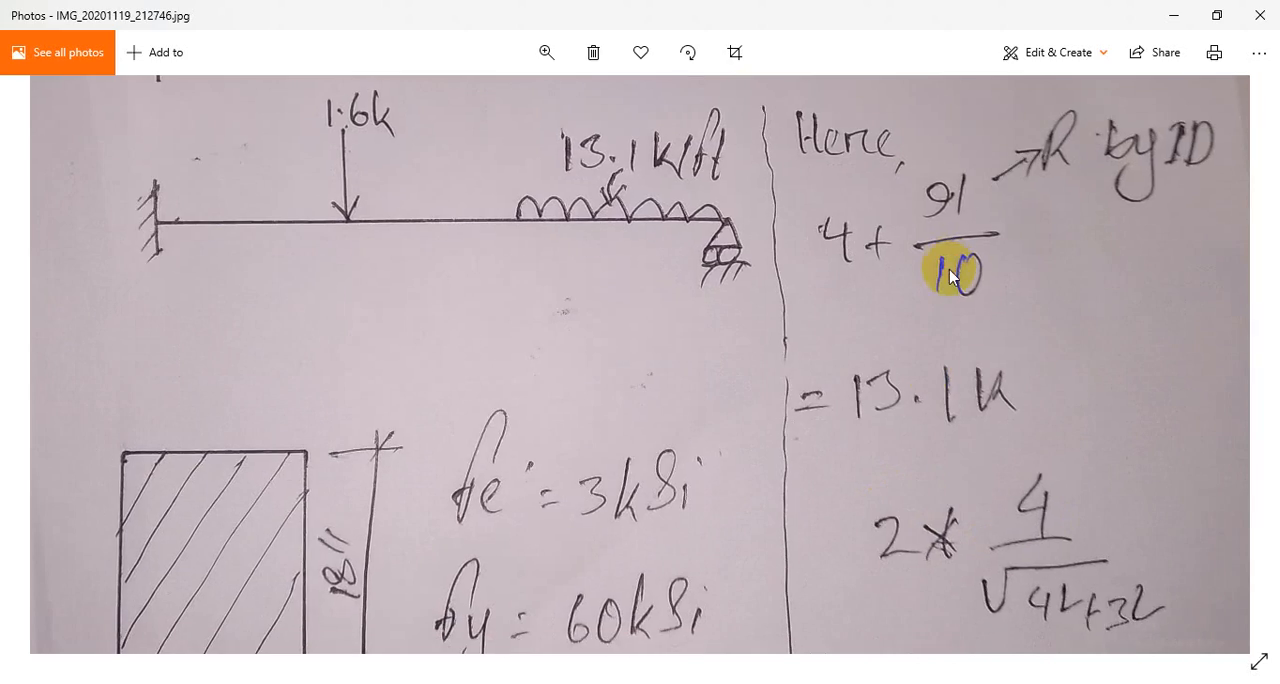
{"action": "left_click_drag", "start_coordinate": [740, 211], "coordinate": [754, 377]}
{"action": "left_click_drag", "start_coordinate": [675, 377], "coordinate": [751, 503]}
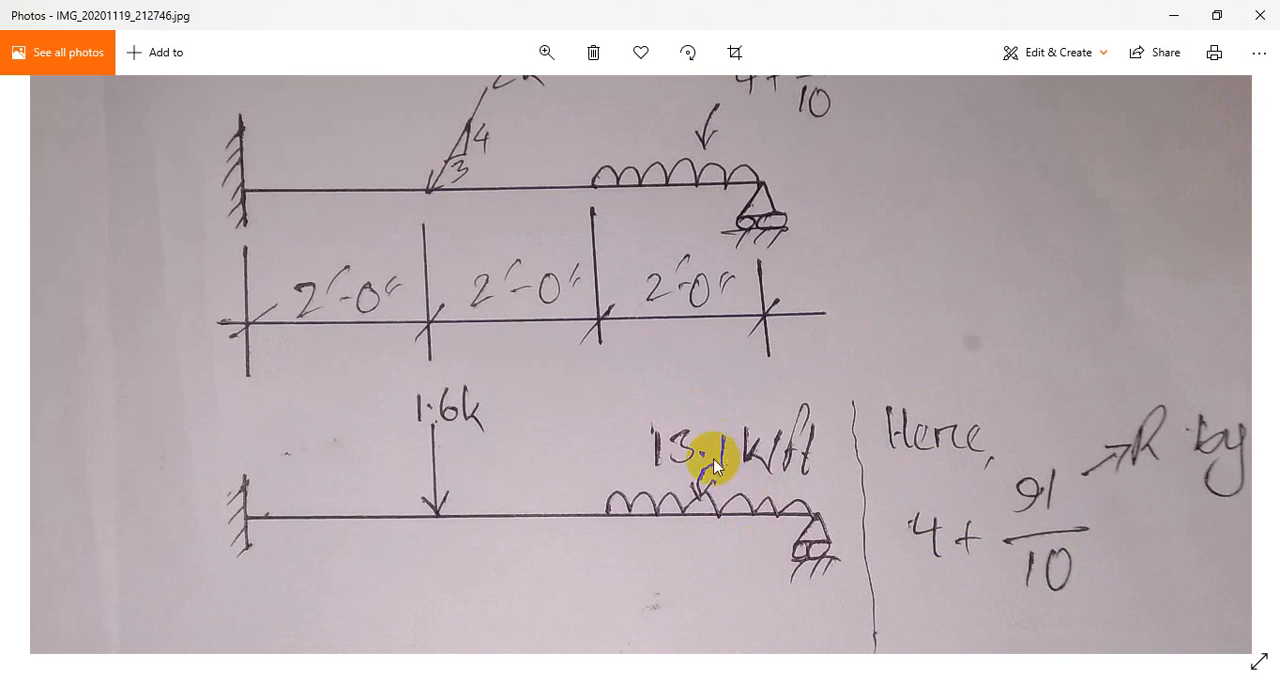
{"action": "left_click_drag", "start_coordinate": [478, 305], "coordinate": [486, 401]}
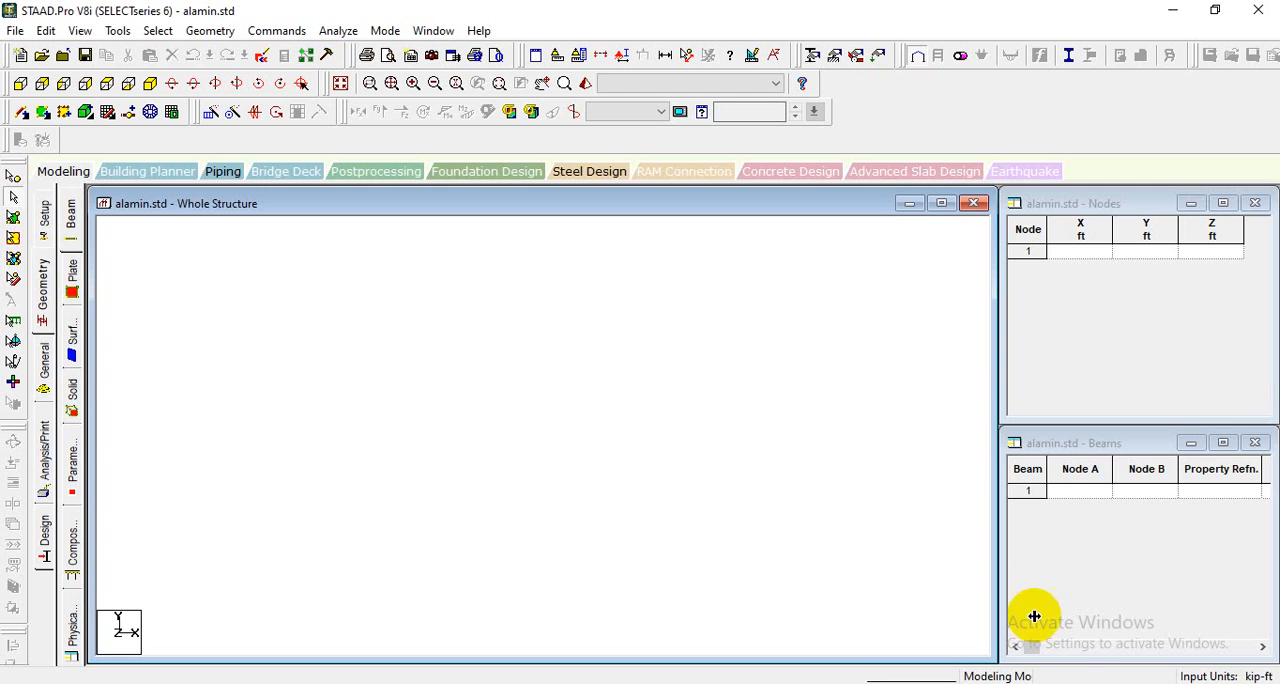
- In STAAD.Pro, enter four nodes in the Nodes table with X coordinates 0, 2, 4 and 6 ft
{"action": "left_click", "coordinate": [1080, 252]}
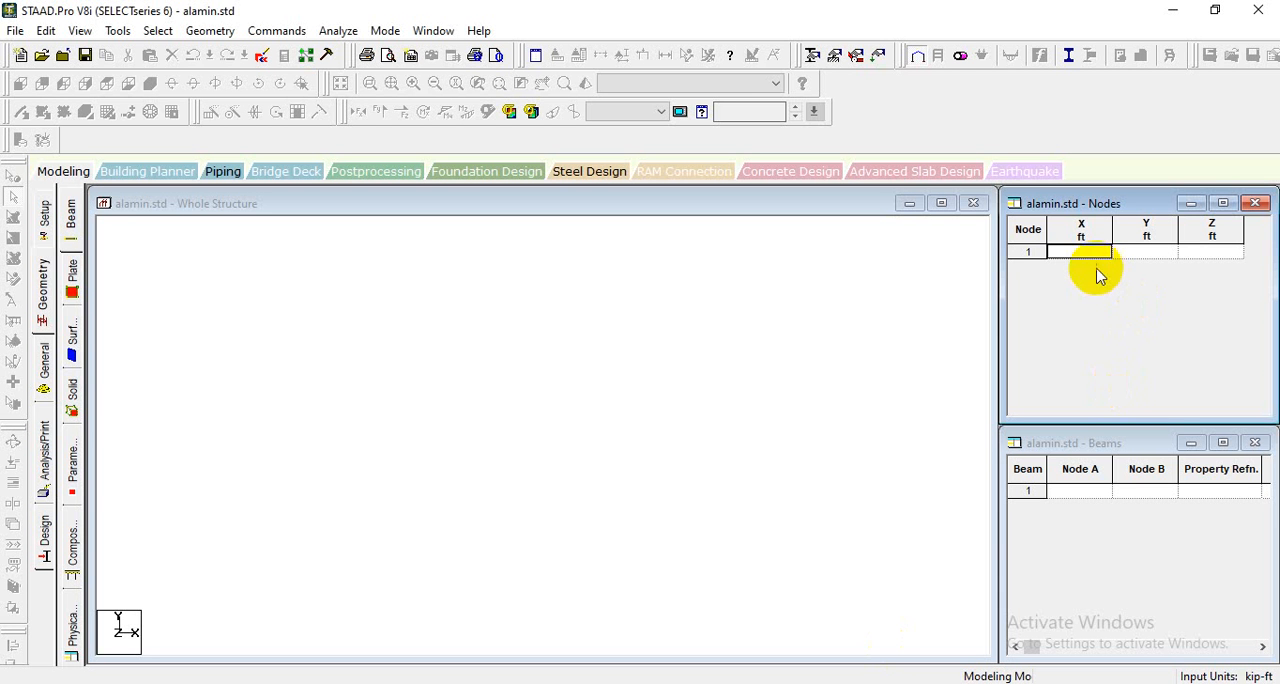
{"action": "left_click", "coordinate": [1076, 254]}
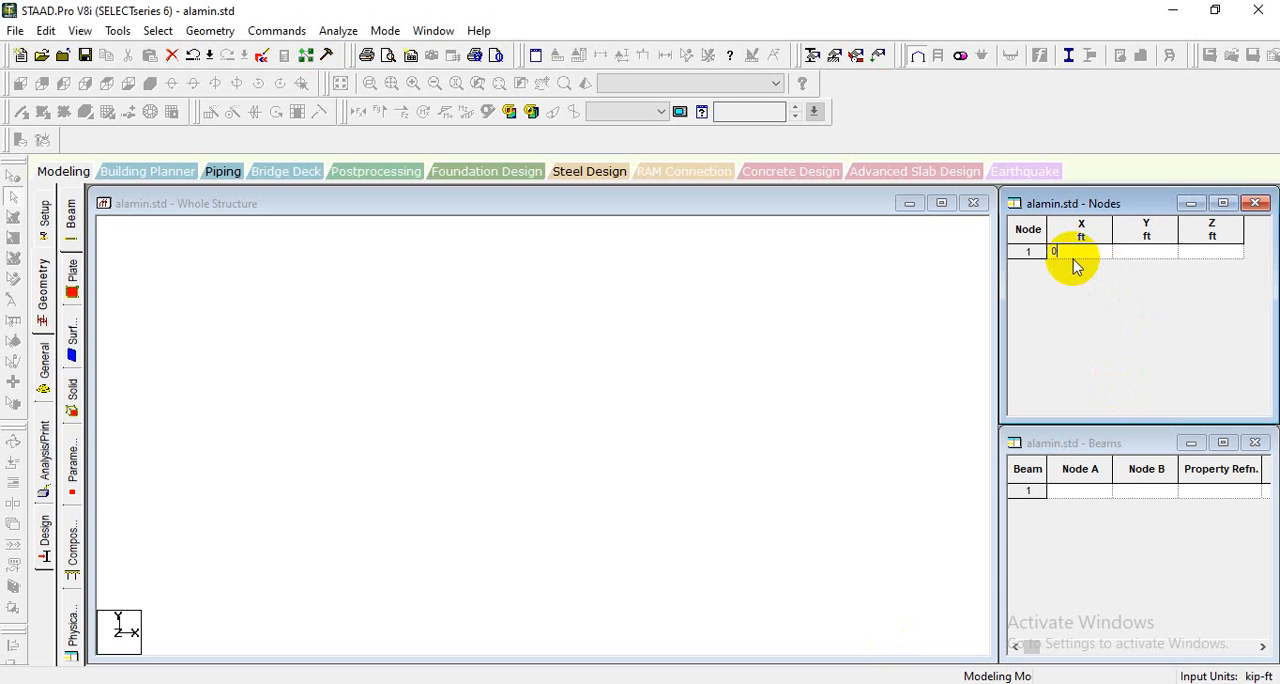
{"action": "type", "text": "0"}
{"action": "key", "text": "Return"}
{"action": "left_click", "coordinate": [1075, 267]}
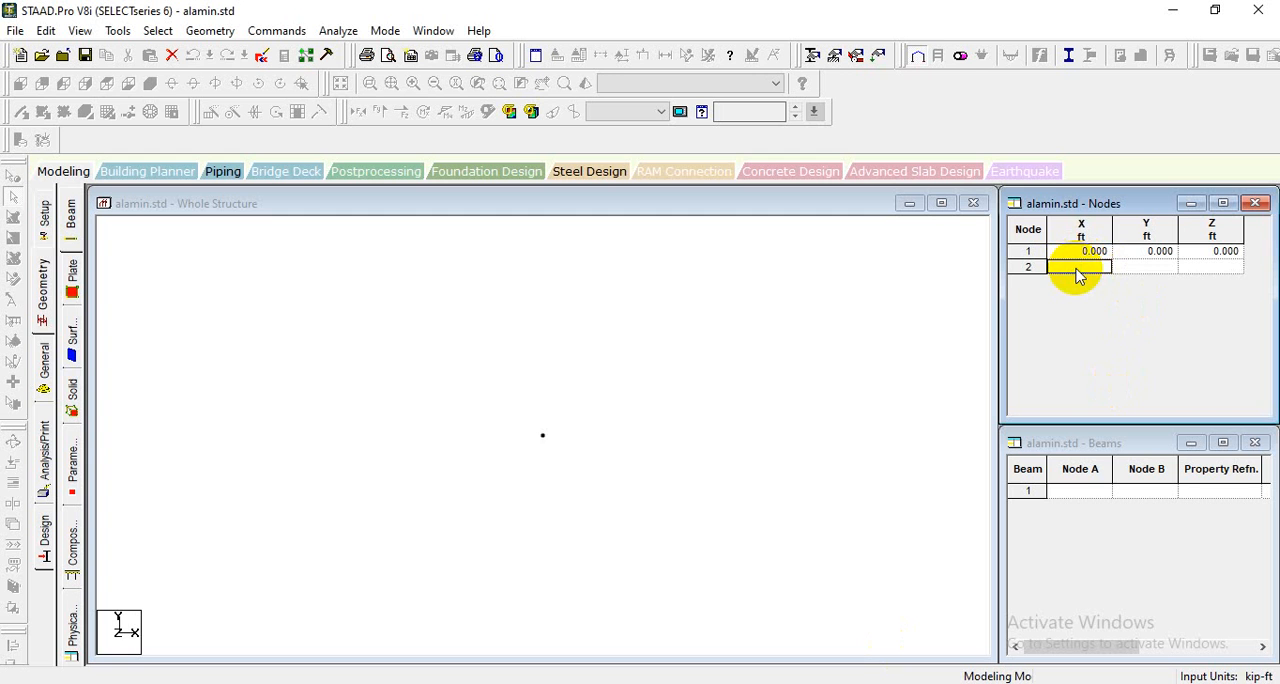
{"action": "type", "text": "2"}
{"action": "key", "text": "Return"}
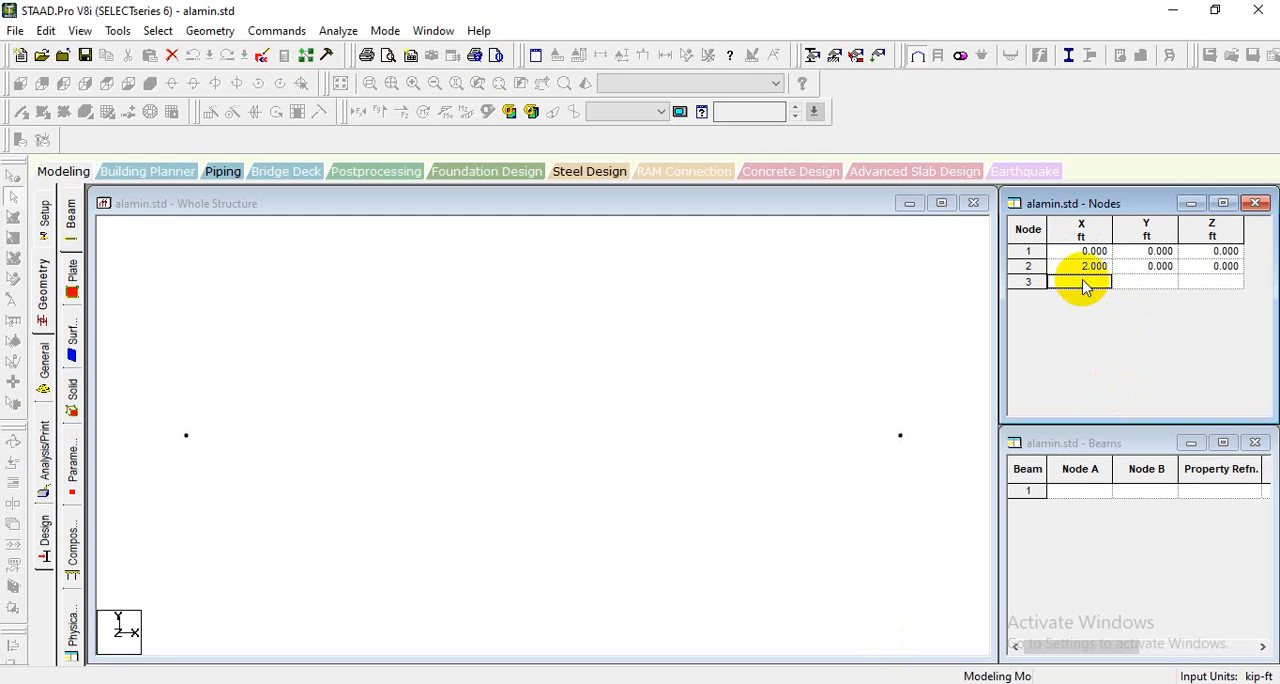
{"action": "type", "text": "4"}
{"action": "key", "text": "Return"}
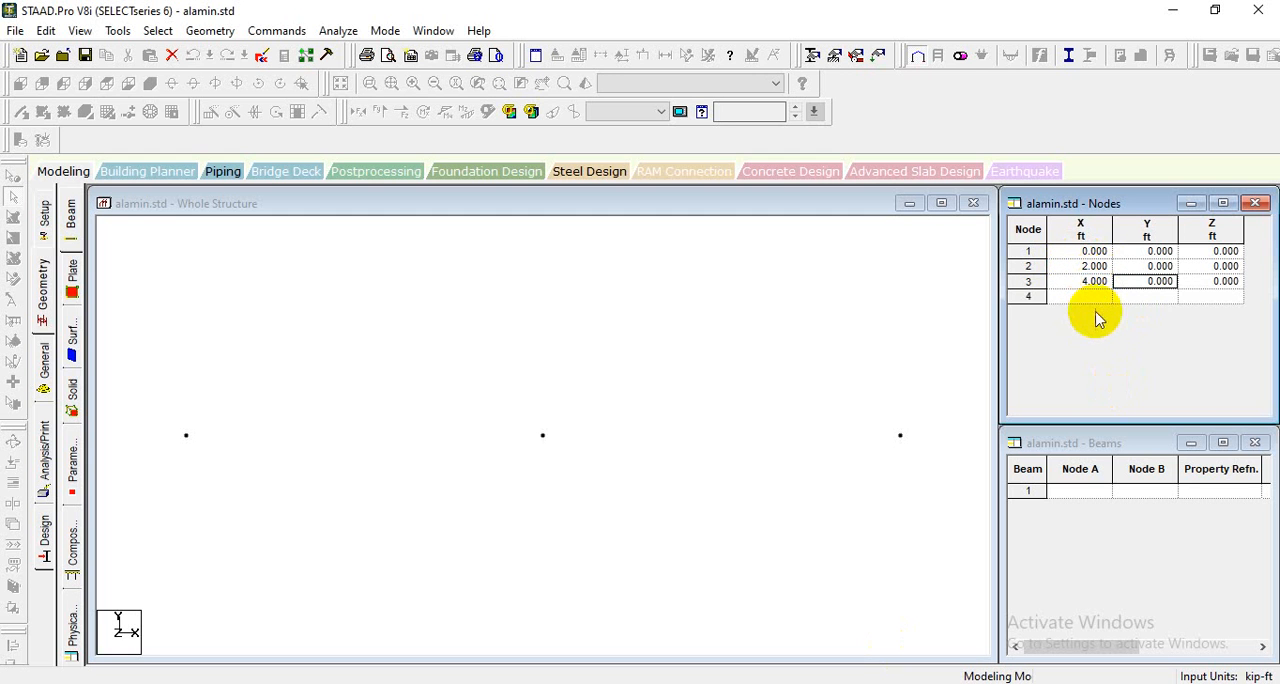
{"action": "left_click", "coordinate": [1090, 298]}
{"action": "type", "text": "6"}
{"action": "key", "text": "Return"}
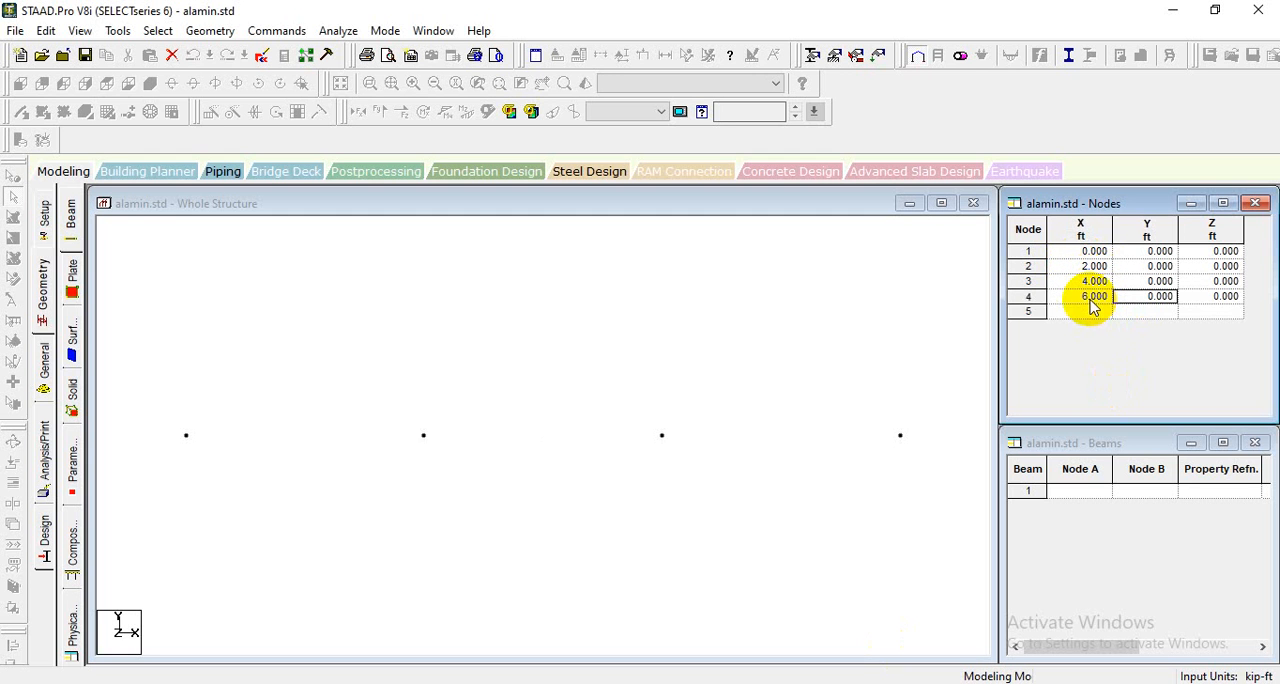
- Display the node-to-node distances between the four consecutive nodes and compare them with the handwritten beam sketch
{"action": "left_click", "coordinate": [187, 435]}
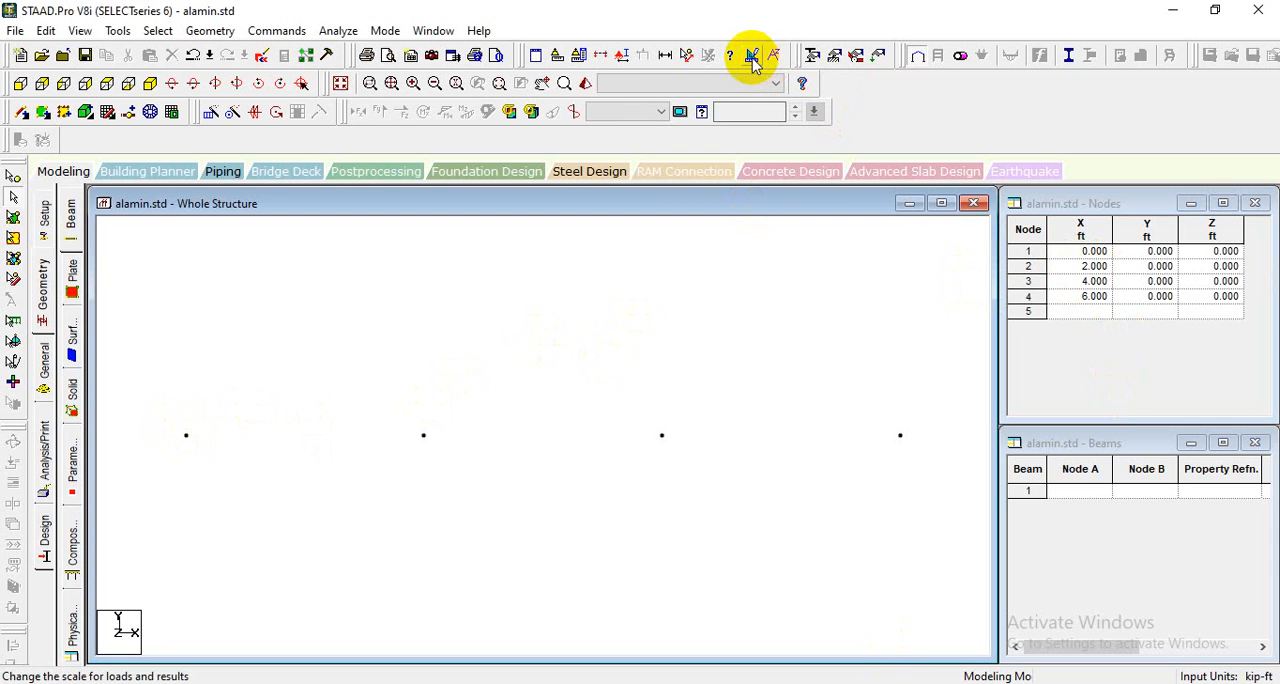
{"action": "left_click", "coordinate": [686, 57]}
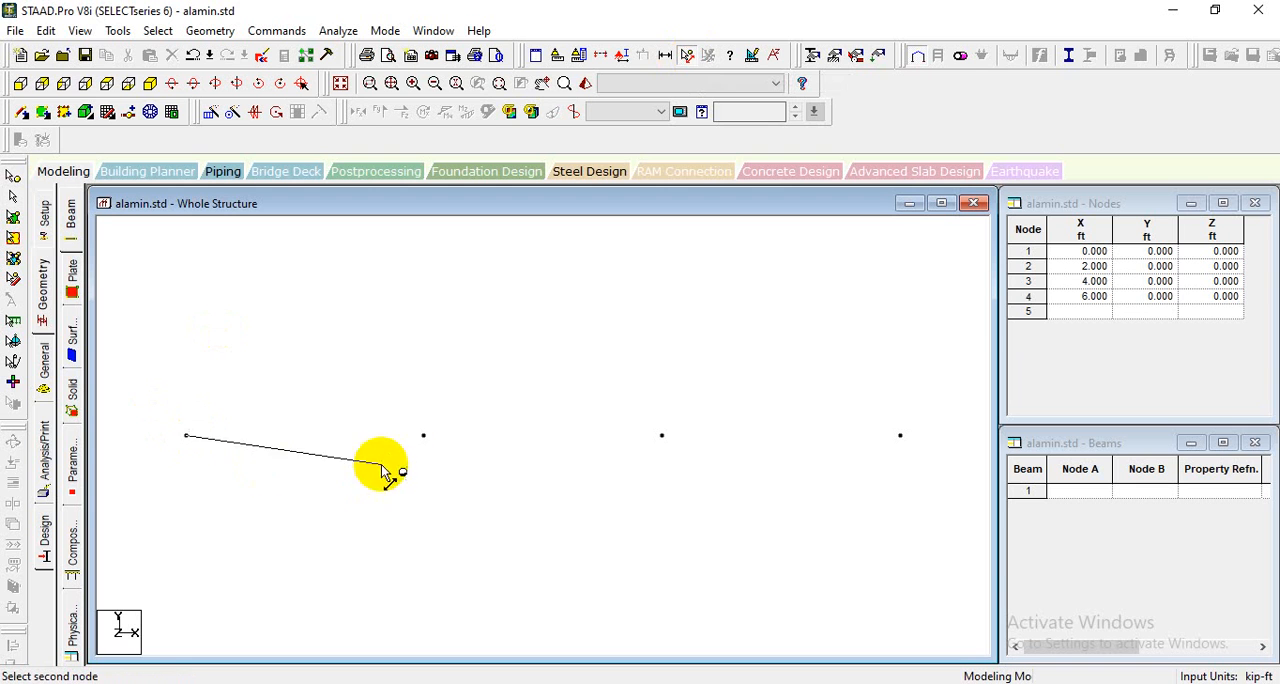
{"action": "left_click", "coordinate": [423, 437]}
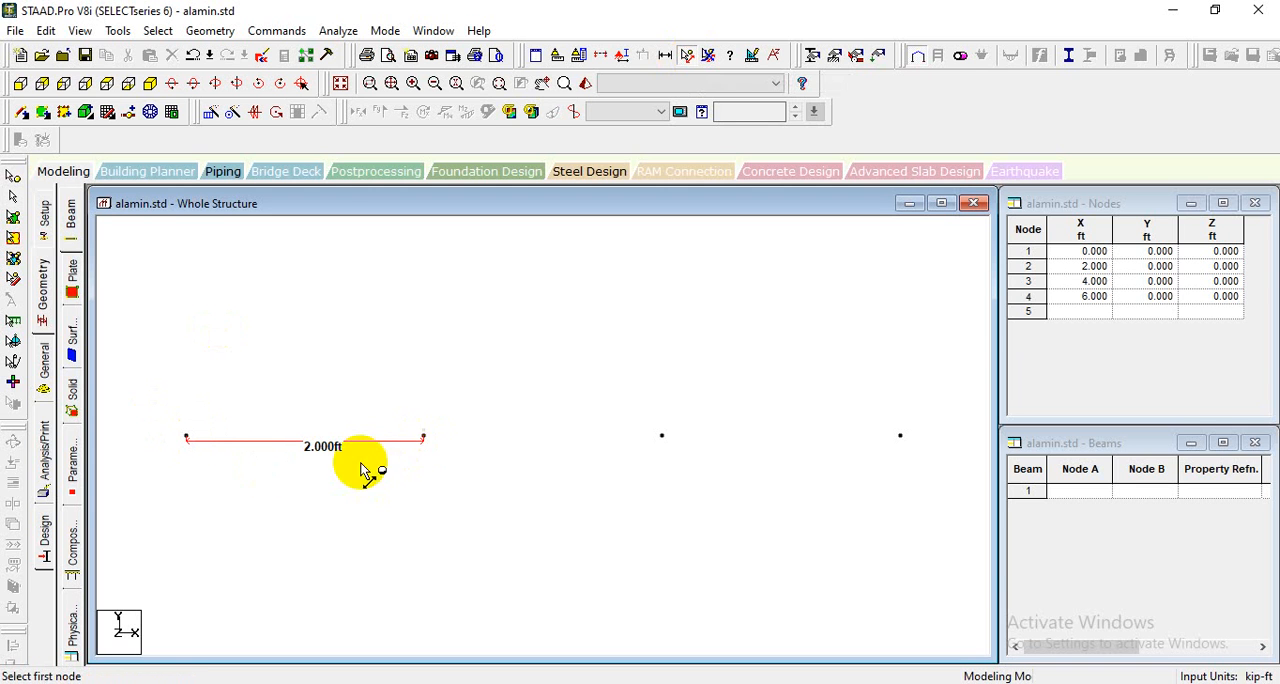
{"action": "left_click", "coordinate": [661, 437]}
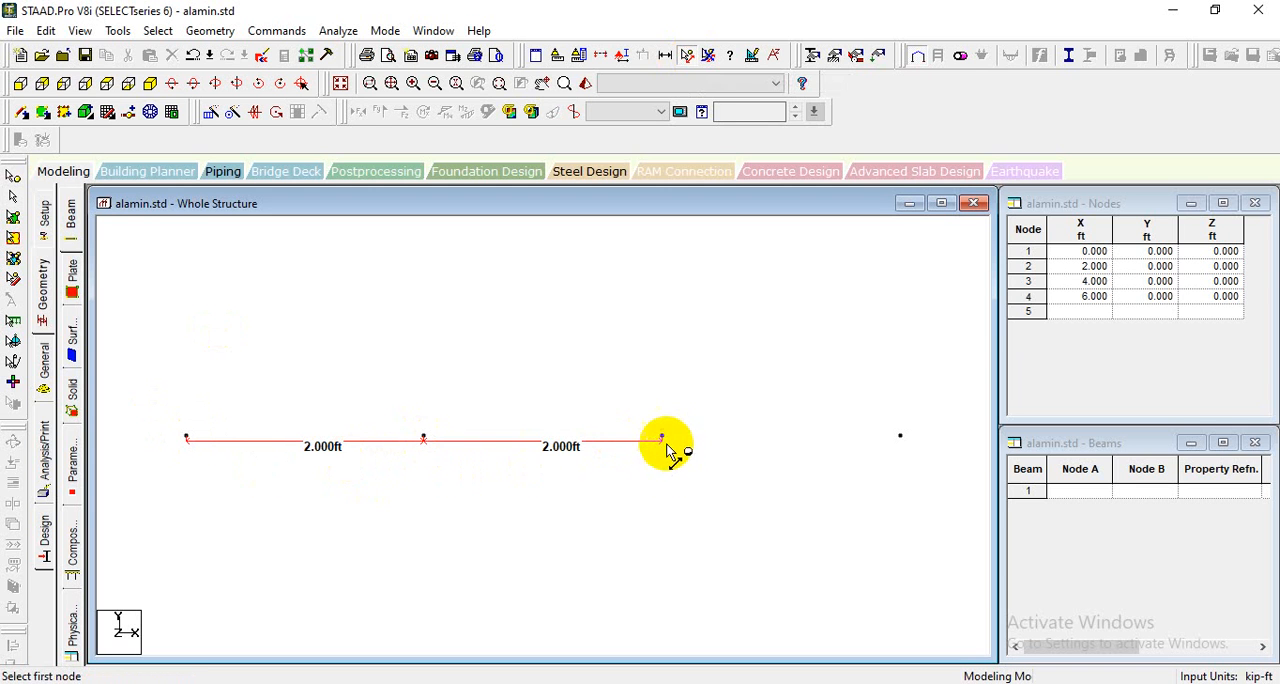
{"action": "left_click", "coordinate": [900, 437]}
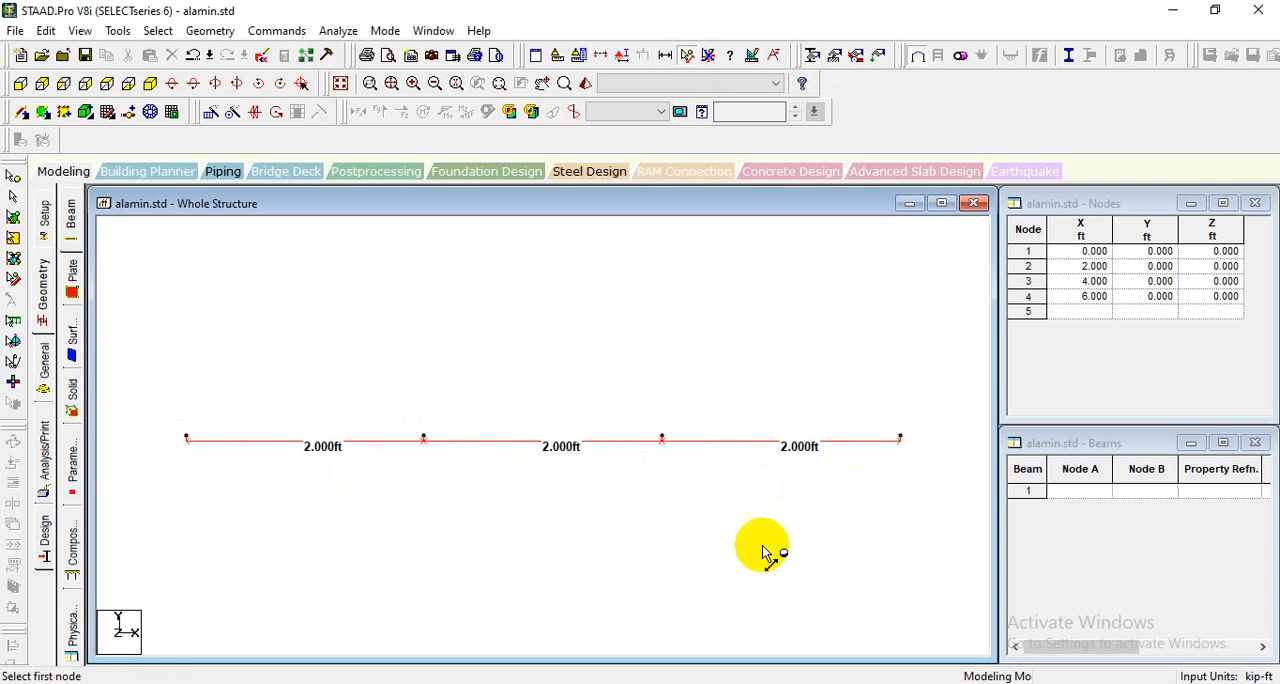
{"action": "left_click", "coordinate": [795, 683]}
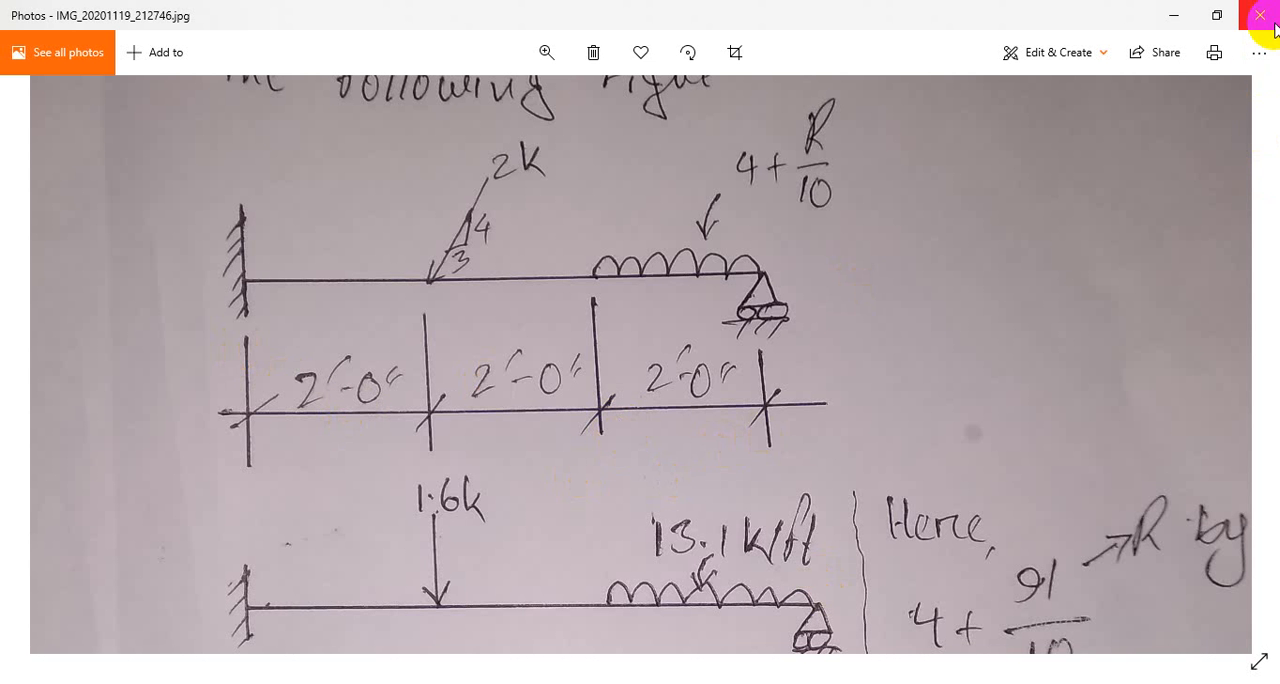
{"action": "left_click", "coordinate": [809, 683]}
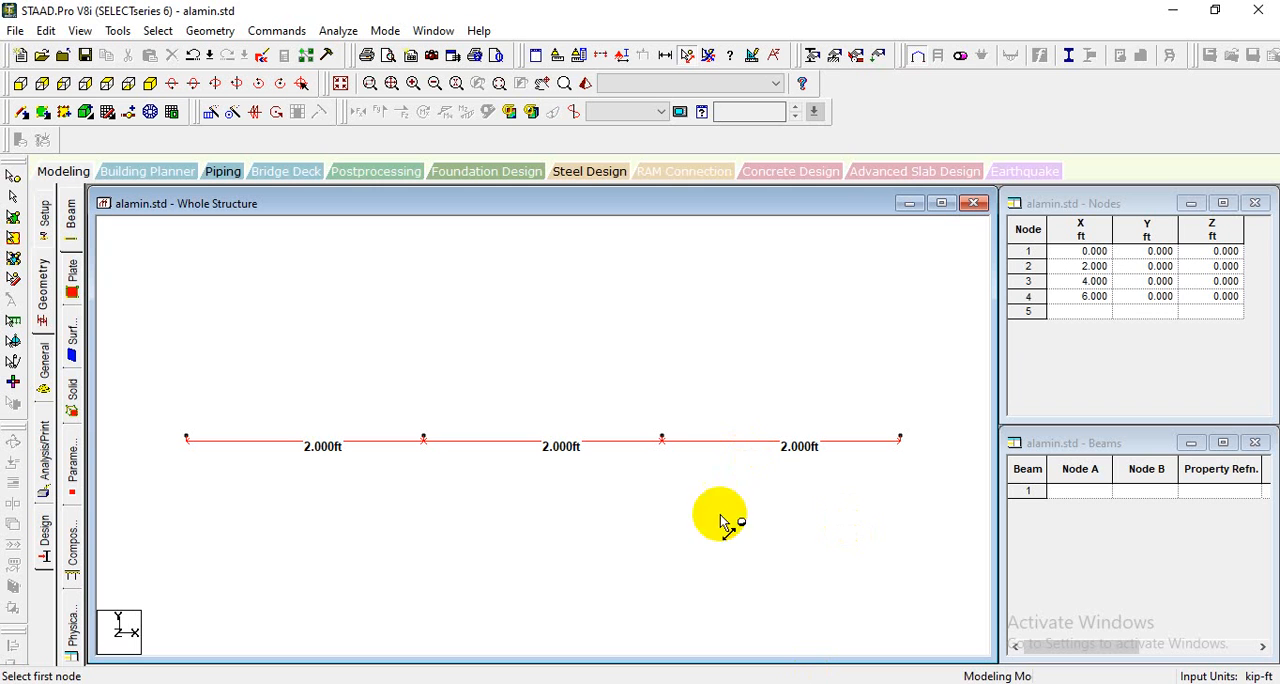
- Remove the node-to-node distance display and connect the four nodes in sequence with three beam members
{"action": "left_click", "coordinate": [708, 56]}
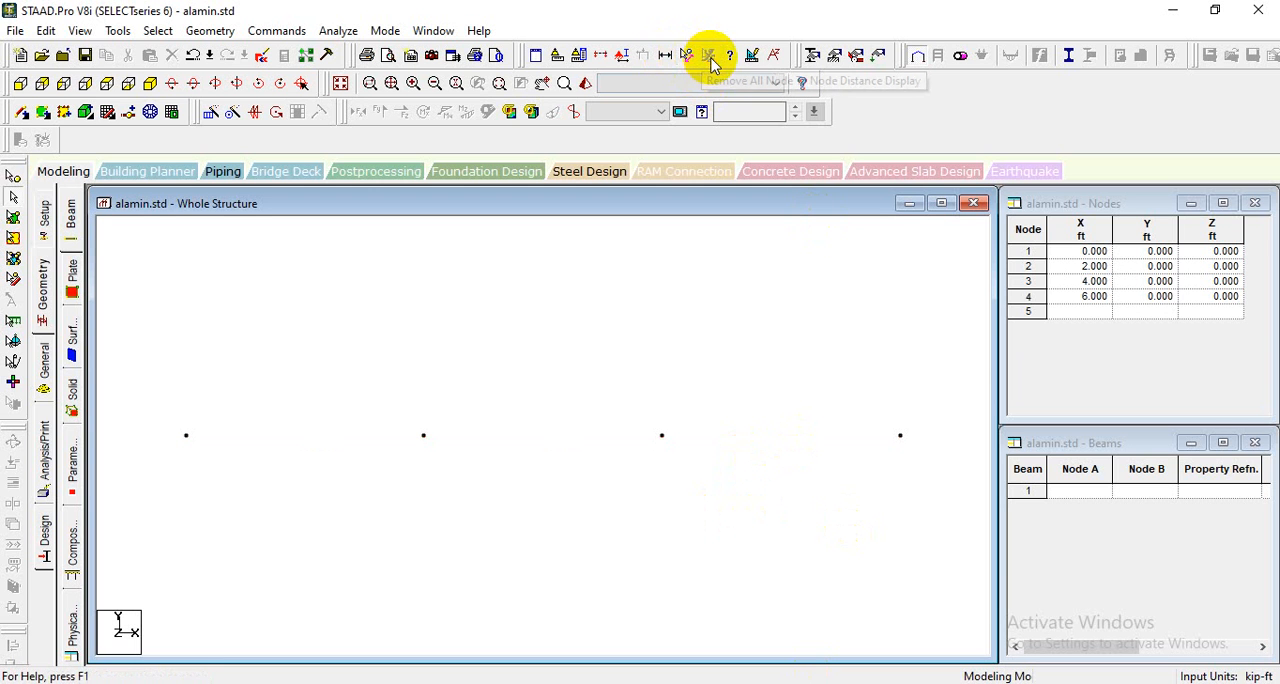
{"action": "left_click", "coordinate": [40, 141]}
{"action": "left_click_drag", "start_coordinate": [186, 436], "coordinate": [900, 436]}
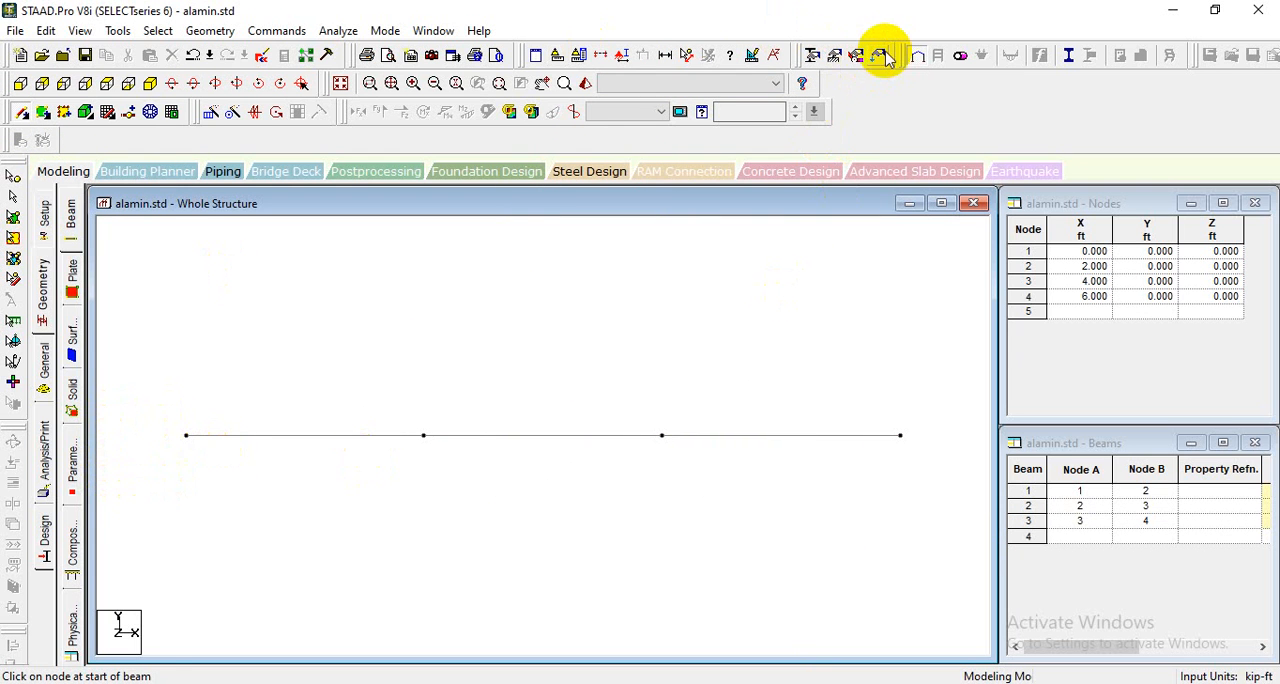
- Check the cross-section on the handwritten sheet and create a rectangular CONCRETE section with YD 1.5 ft and ZD 1 ft
{"action": "left_click", "coordinate": [812, 57]}
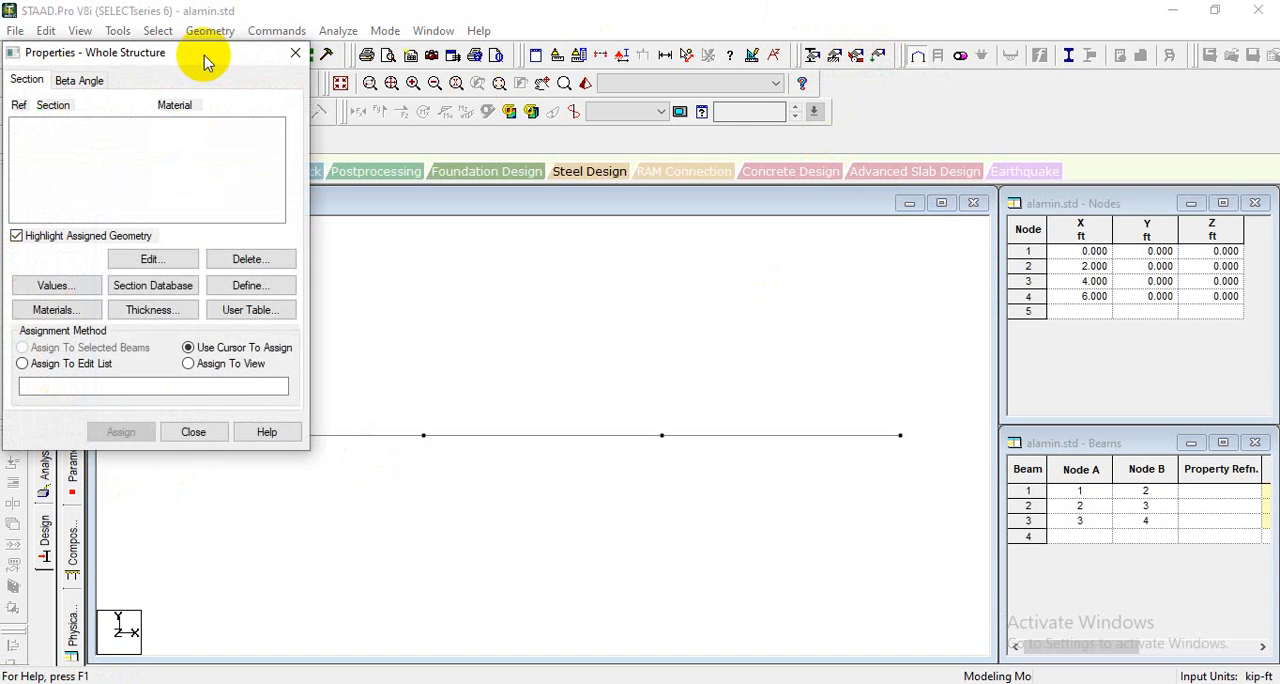
{"action": "left_click_drag", "start_coordinate": [206, 57], "coordinate": [840, 103]}
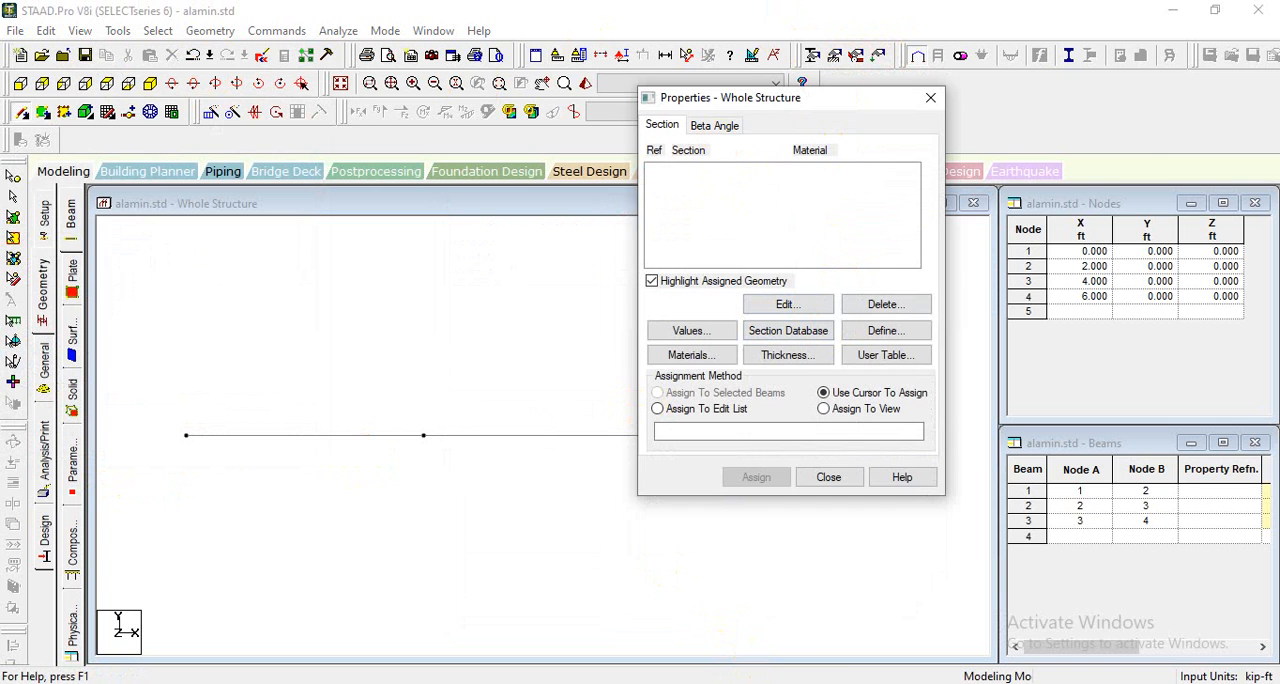
{"action": "key", "text": "alt+Tab"}
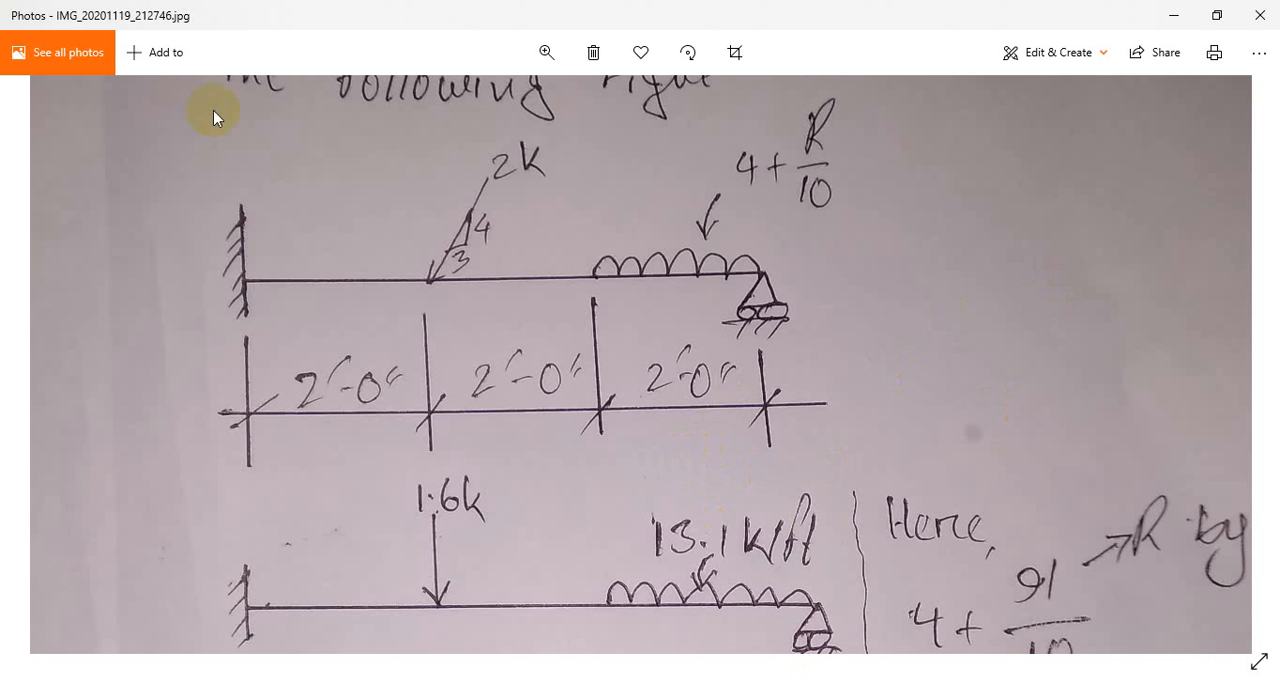
{"action": "left_click", "coordinate": [543, 52]}
{"action": "left_click_drag", "start_coordinate": [500, 98], "coordinate": [466, 104]}
{"action": "left_click_drag", "start_coordinate": [453, 472], "coordinate": [426, 217]}
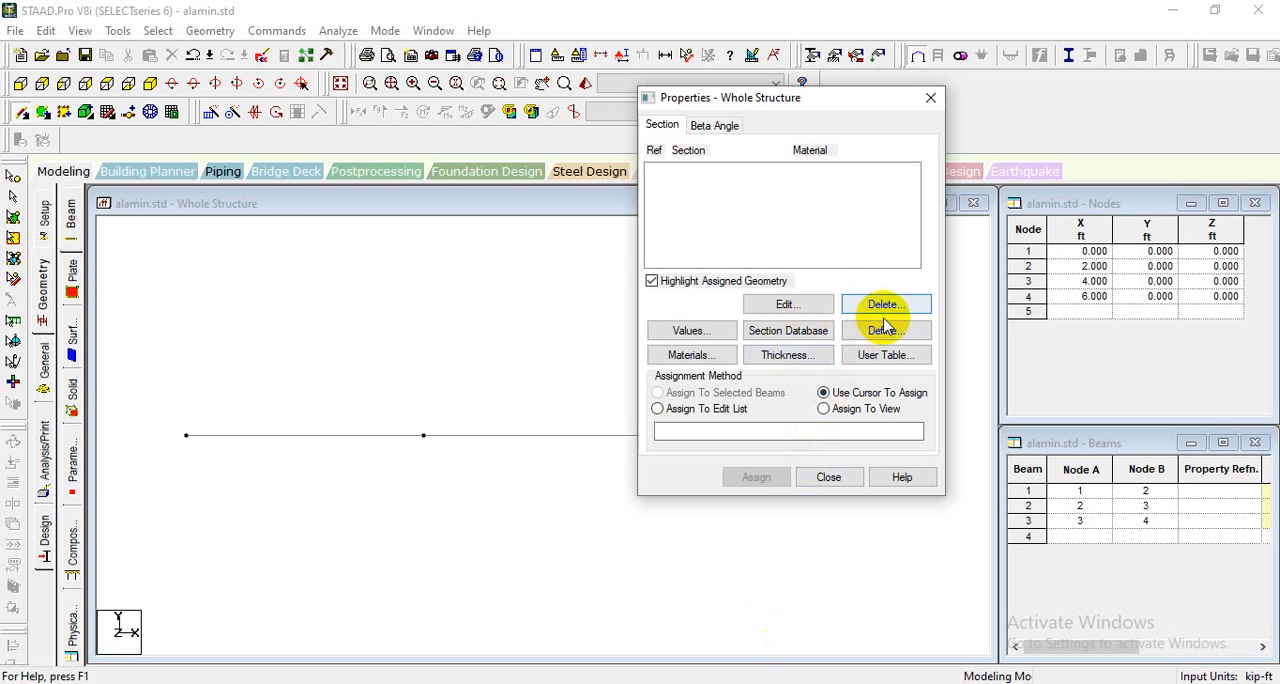
{"action": "left_click", "coordinate": [884, 330]}
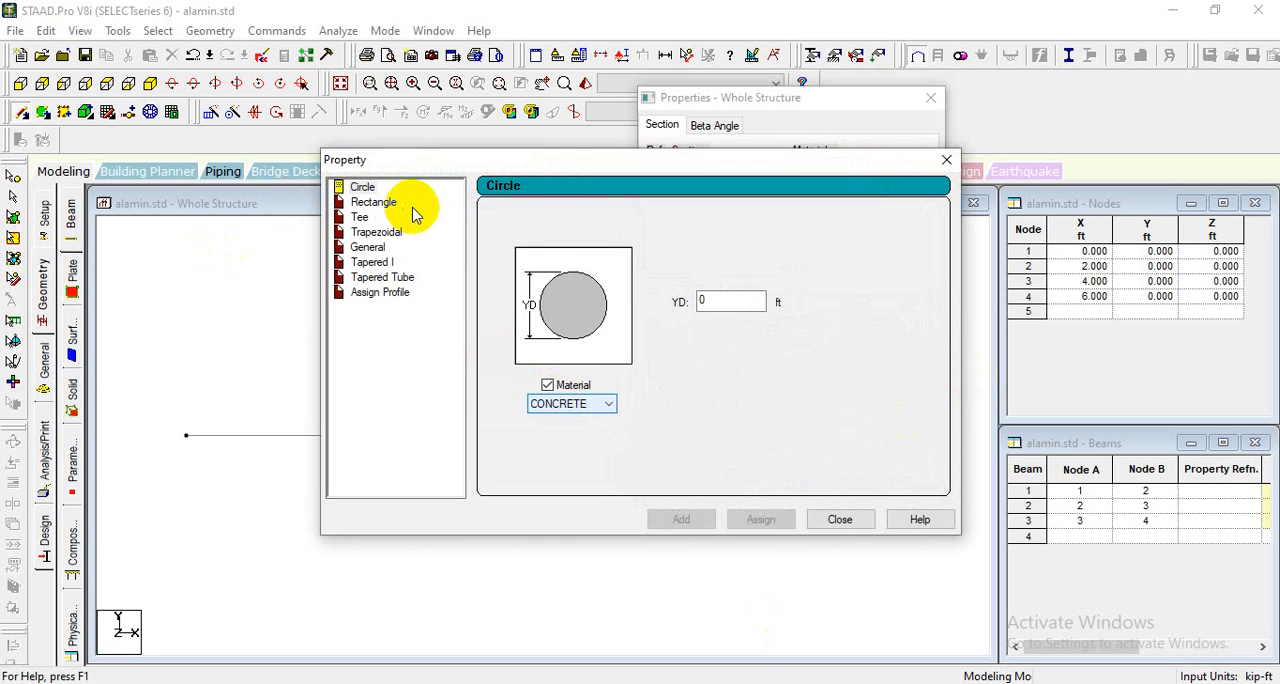
{"action": "left_click", "coordinate": [368, 203]}
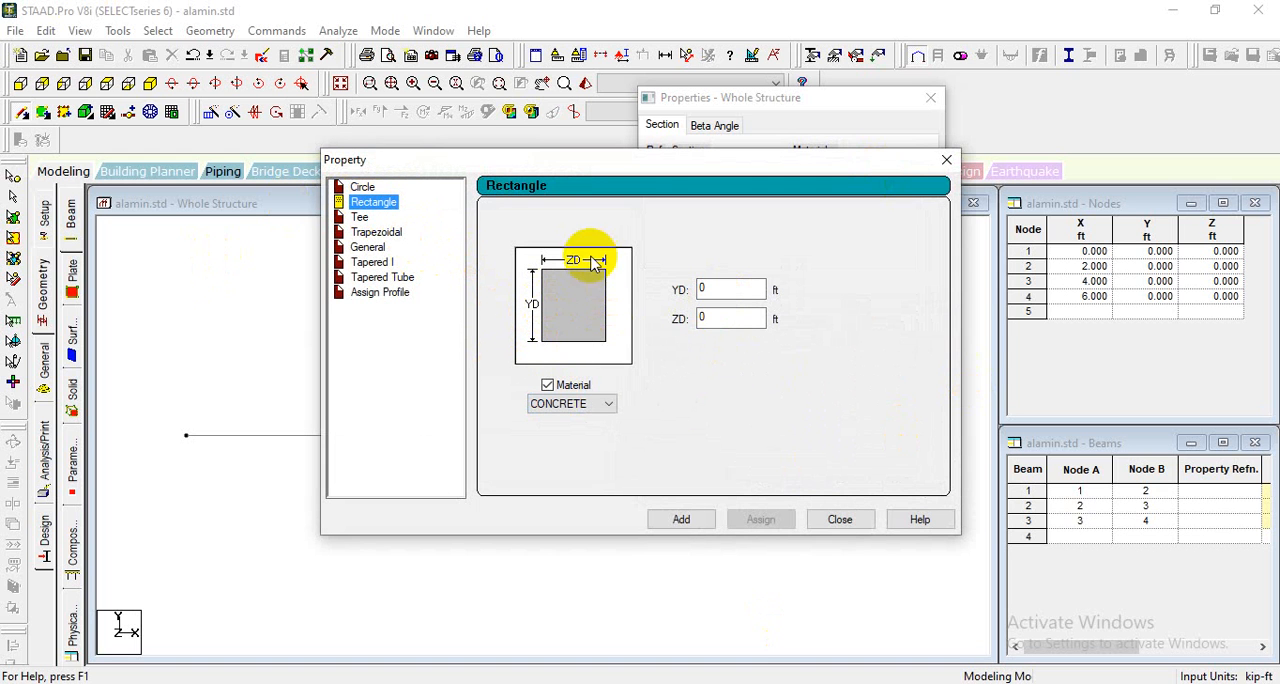
{"action": "double_click", "coordinate": [713, 293]}
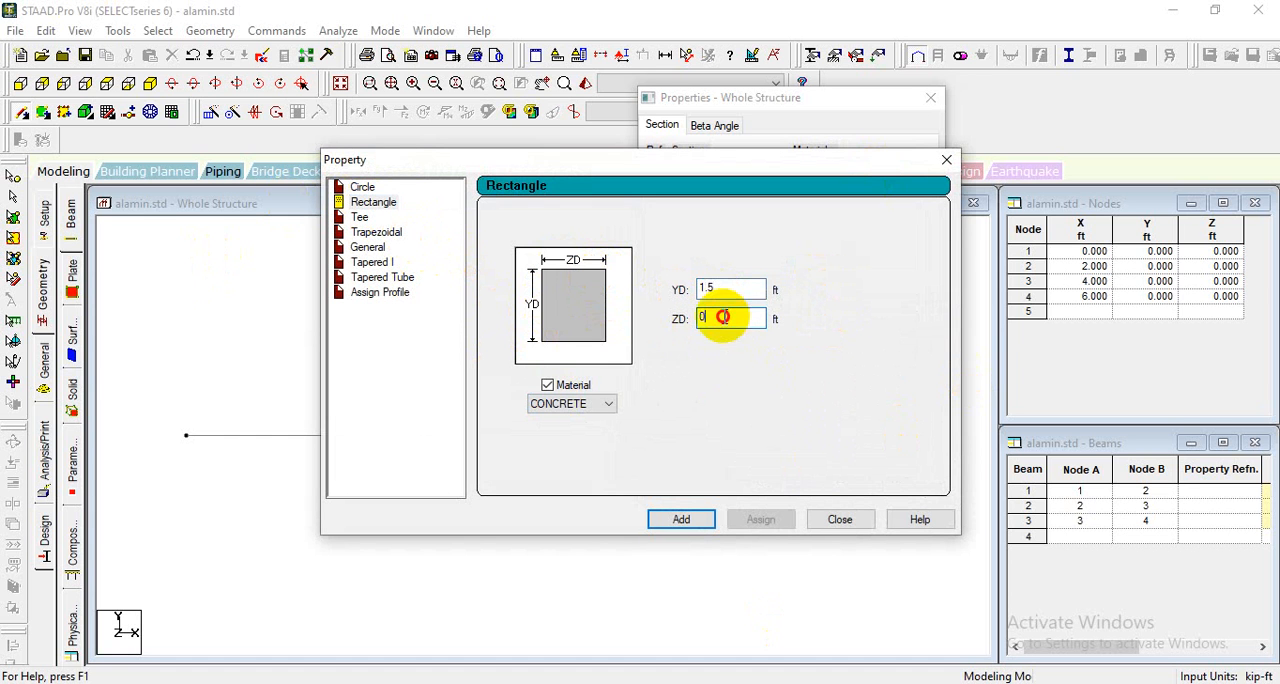
{"action": "double_click", "coordinate": [722, 316]}
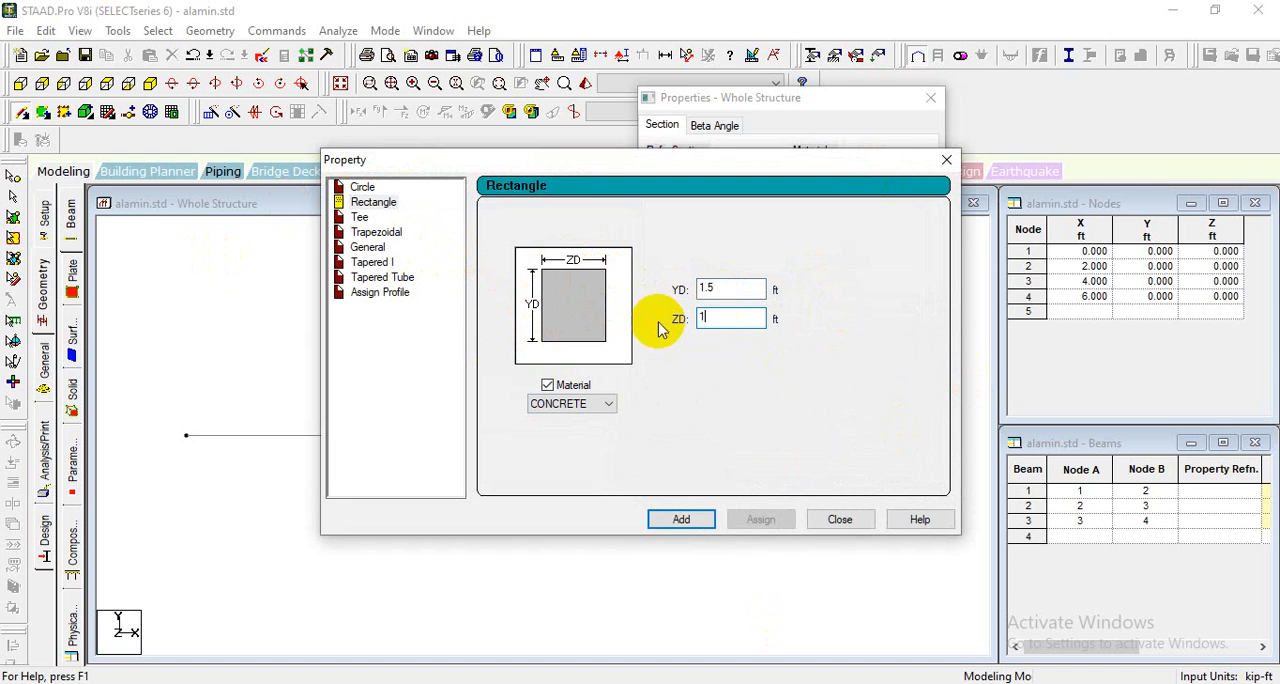
{"action": "left_click", "coordinate": [680, 522]}
{"action": "left_click", "coordinate": [835, 520]}
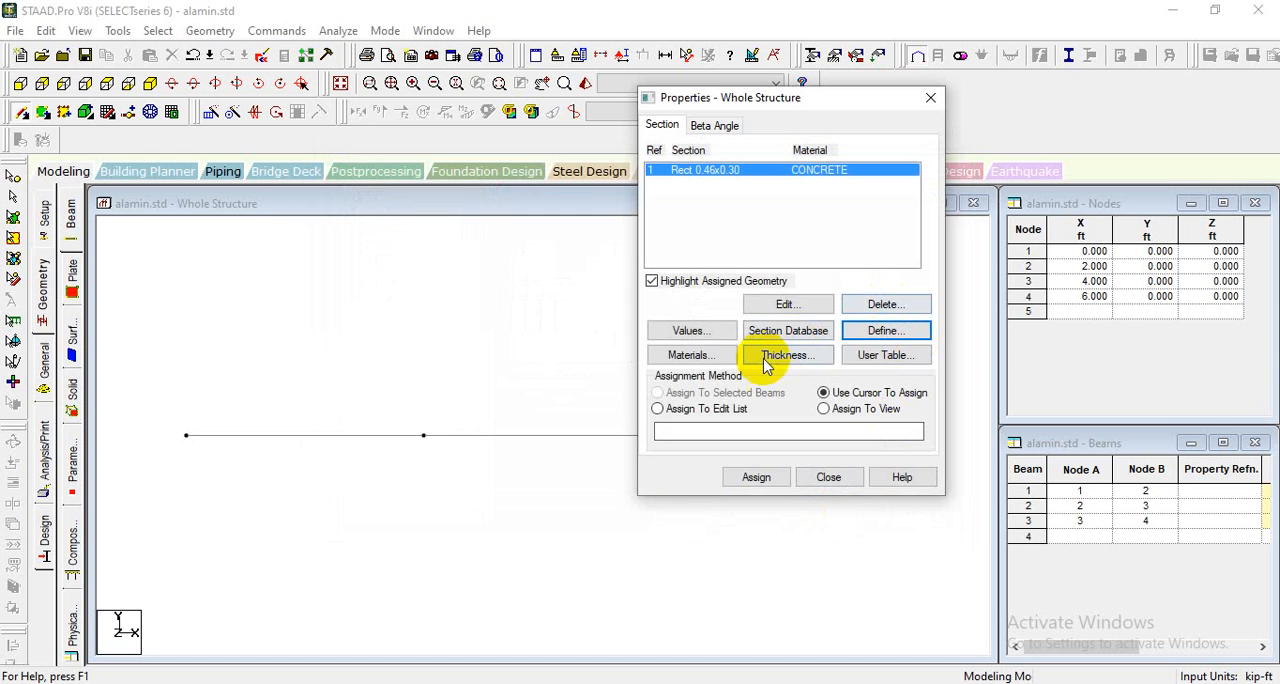
- Assign the rectangular concrete section to all three beam members using the Assign To Selected Beams method
{"action": "left_click", "coordinate": [315, 448]}
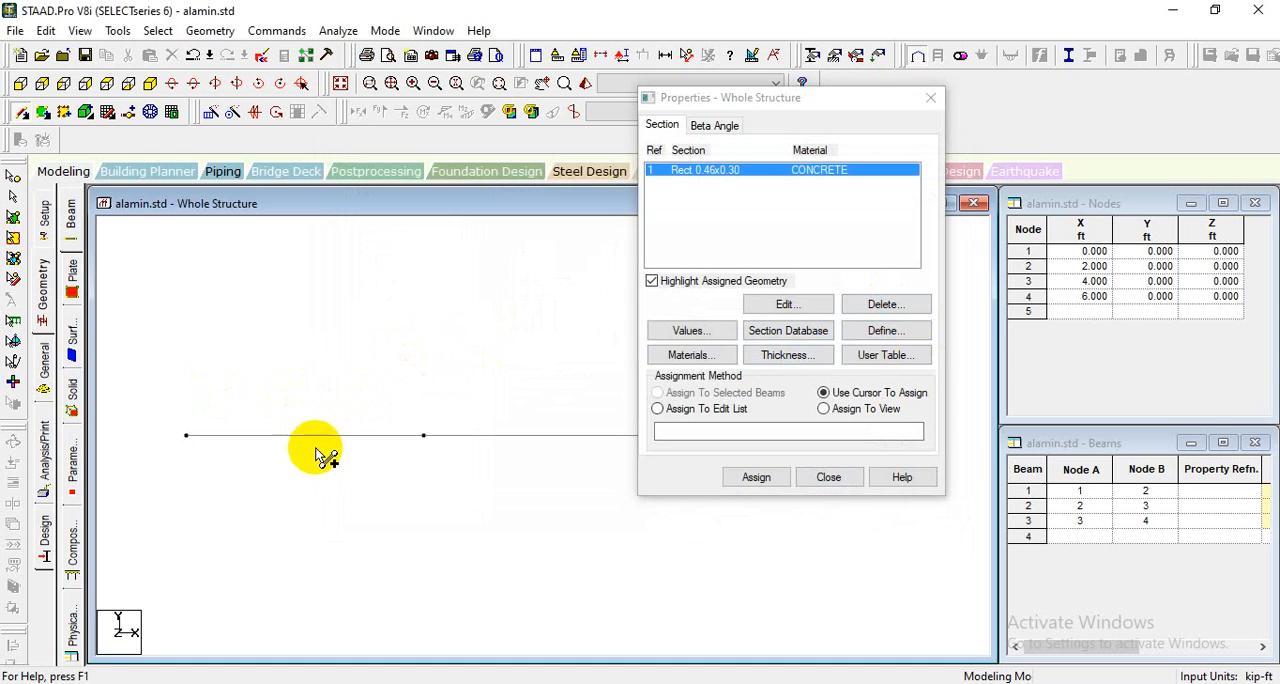
{"action": "left_click", "coordinate": [14, 181]}
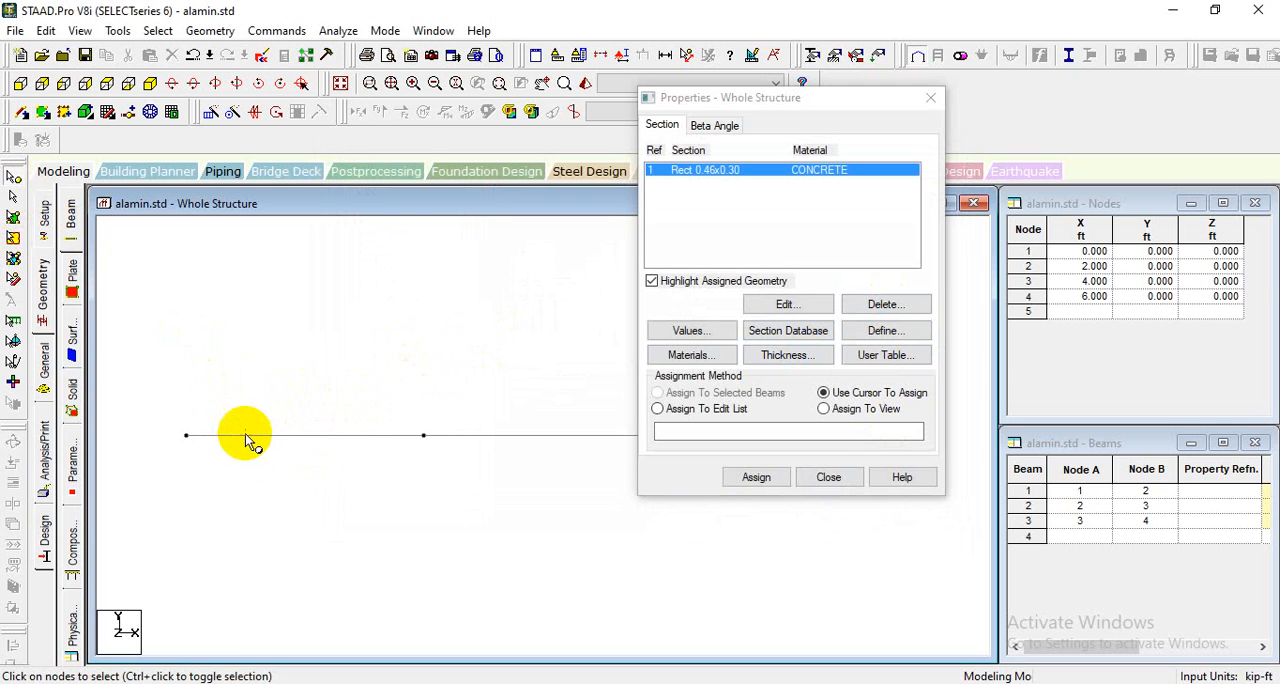
{"action": "left_click", "coordinate": [16, 198]}
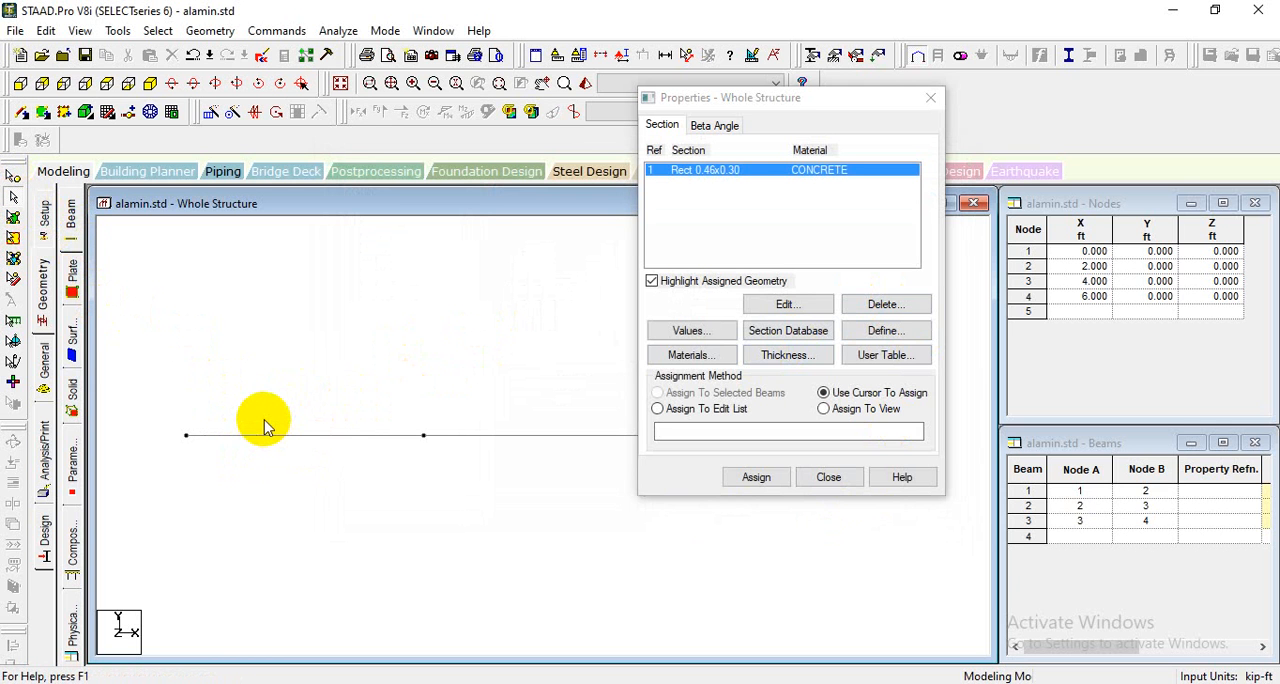
{"action": "left_click", "coordinate": [295, 435]}
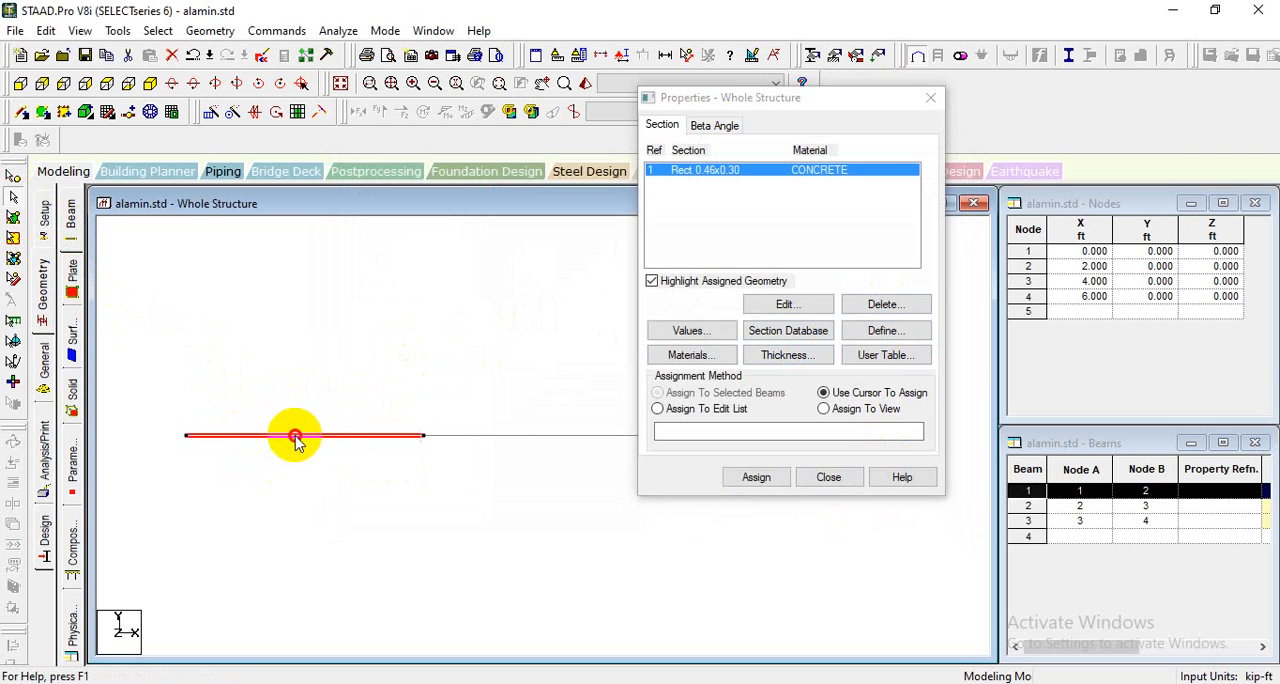
{"action": "left_click_drag", "start_coordinate": [822, 104], "coordinate": [737, 520]}
{"action": "left_click", "coordinate": [575, 445]}
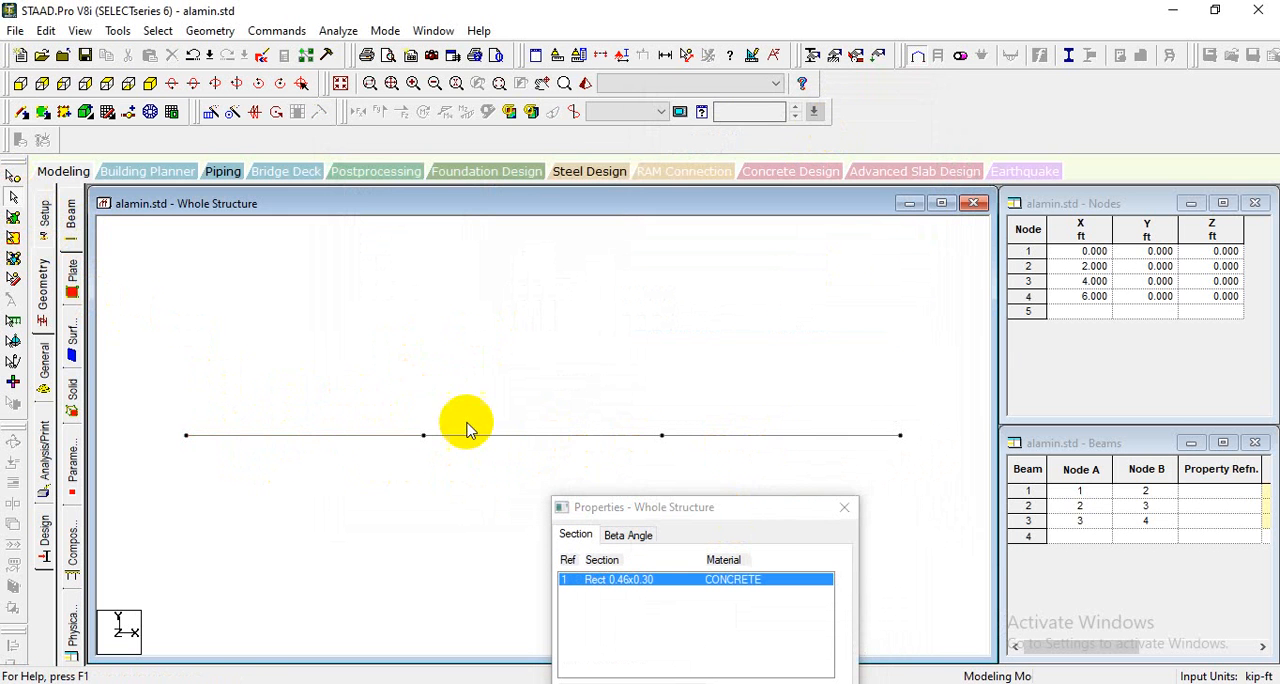
{"action": "left_click", "coordinate": [349, 434]}
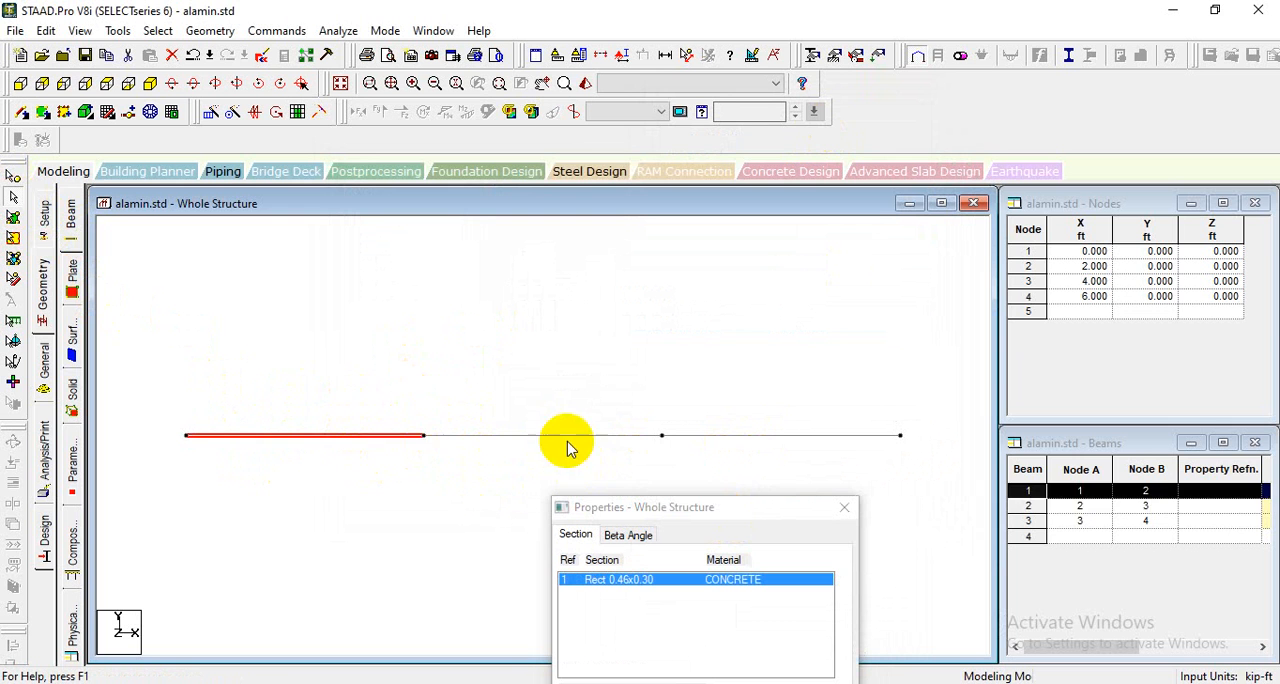
{"action": "left_click", "coordinate": [640, 437], "text": "ctrl"}
{"action": "left_click", "coordinate": [753, 443], "text": "ctrl"}
{"action": "left_click_drag", "start_coordinate": [751, 508], "coordinate": [970, 176]}
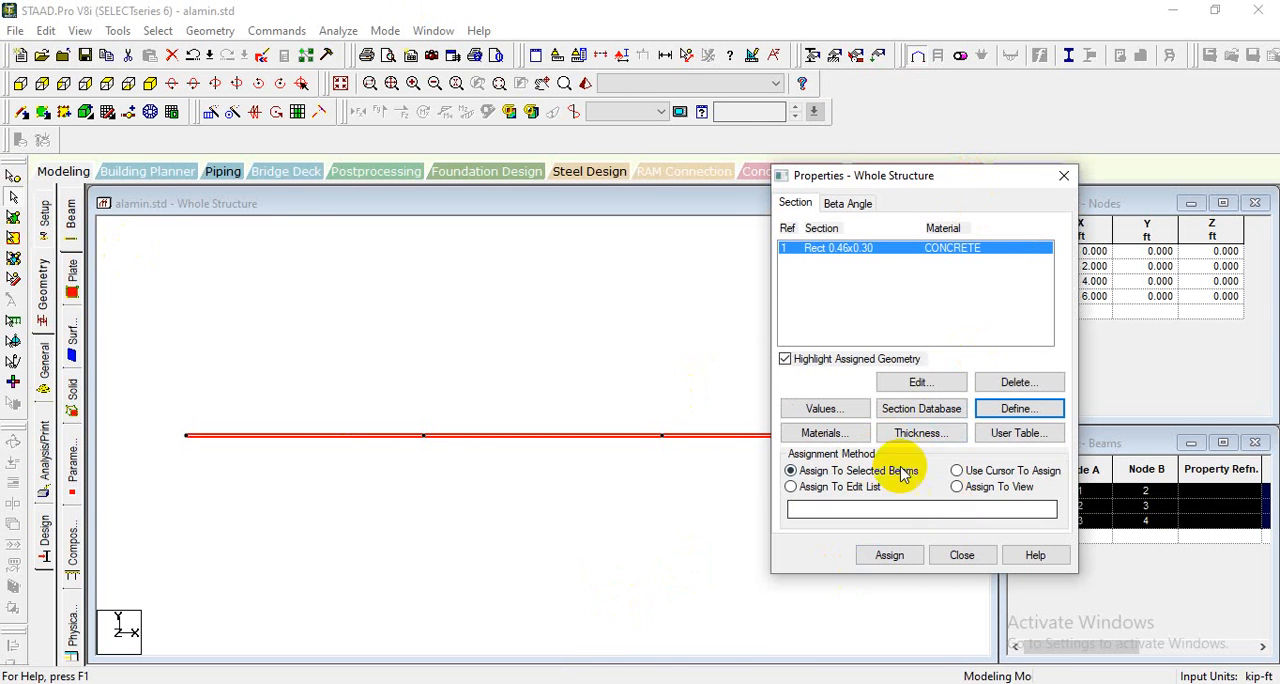
{"action": "left_click", "coordinate": [890, 556]}
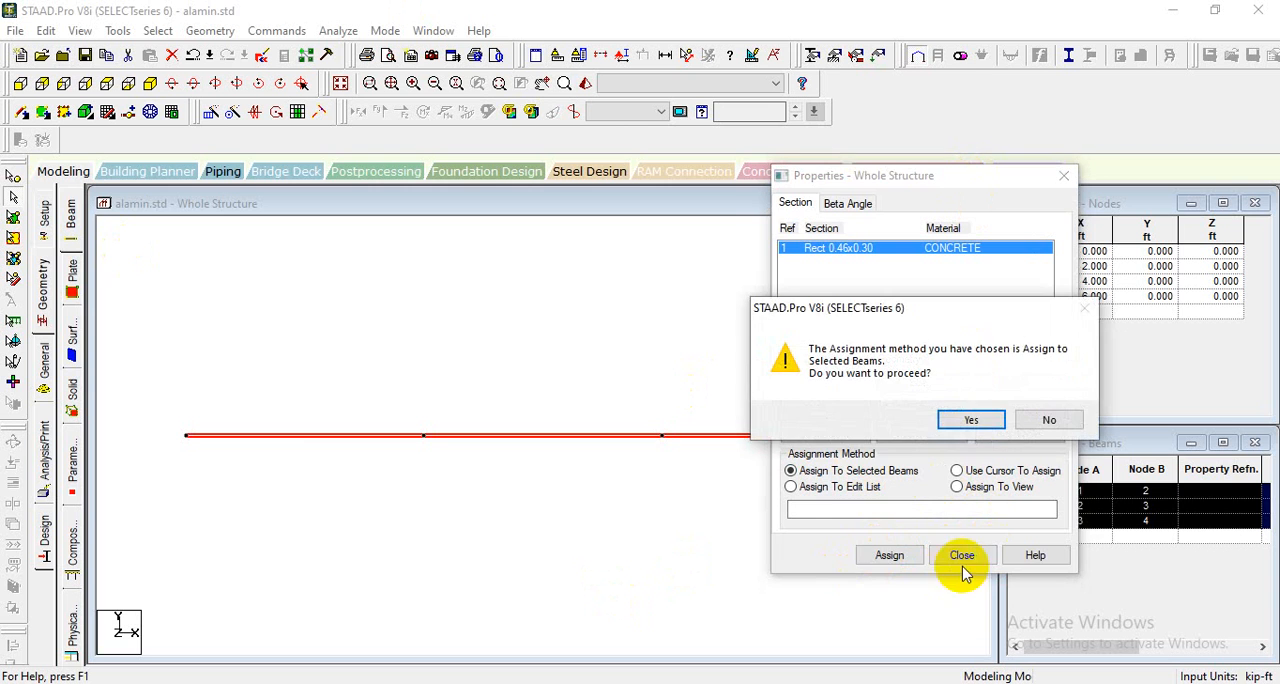
{"action": "left_click", "coordinate": [965, 419]}
{"action": "left_click", "coordinate": [950, 558]}
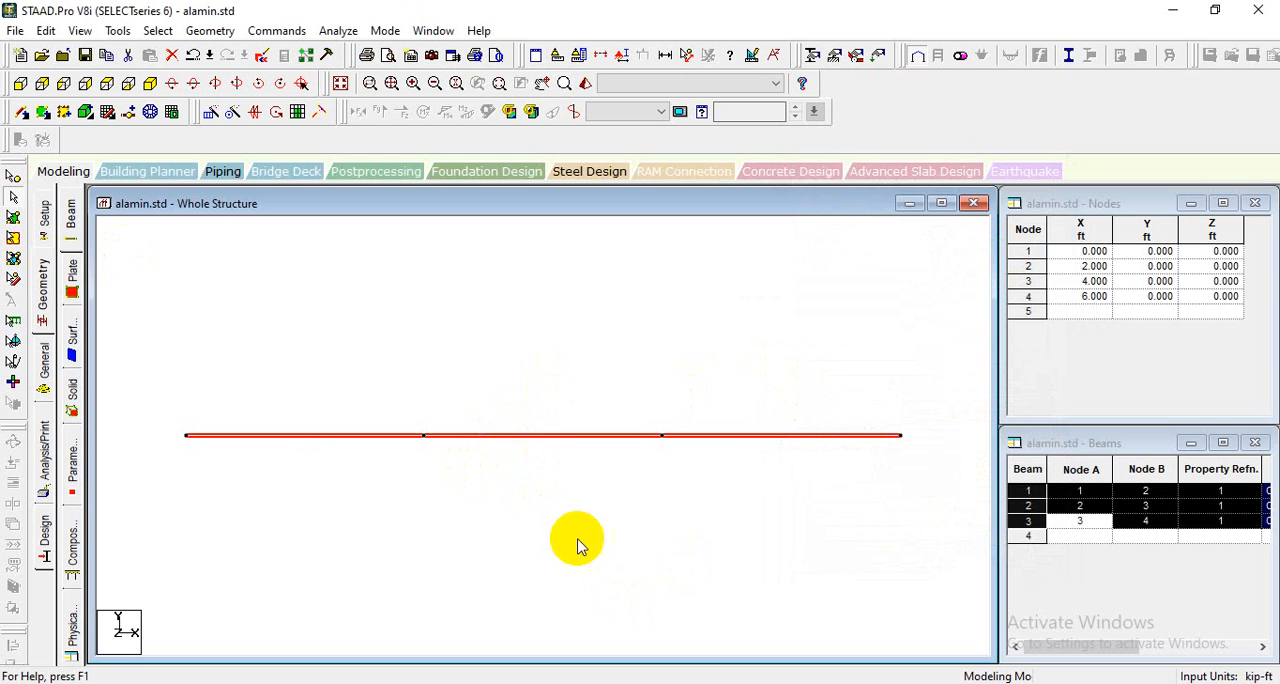
{"action": "left_click", "coordinate": [557, 487]}
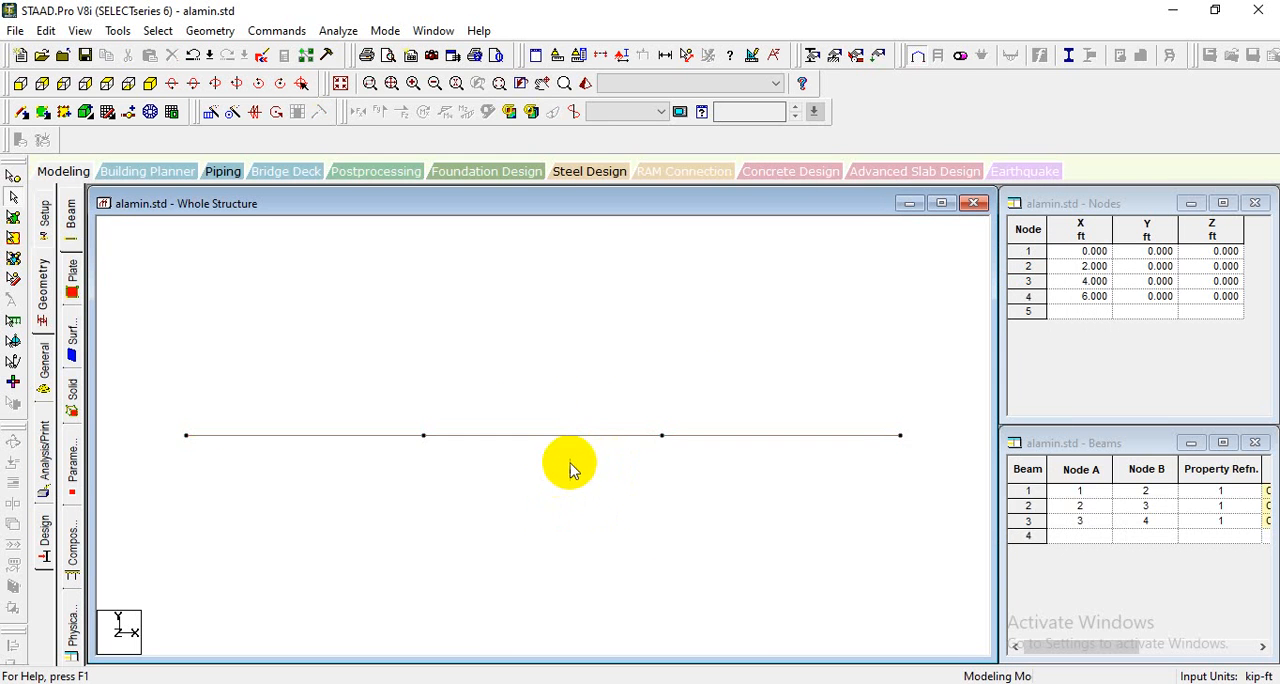
- Inspect the beam with its assigned section in a 3D rendered view, then close that view
{"action": "left_click", "coordinate": [585, 84]}
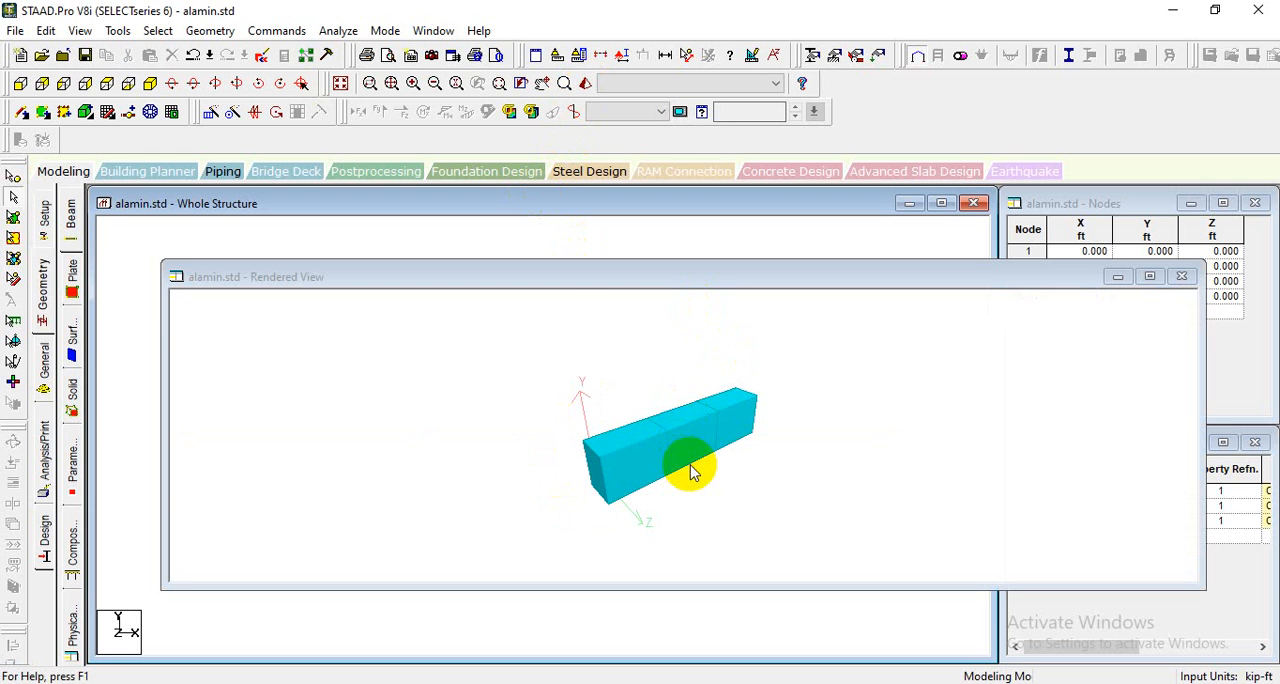
{"action": "left_click_drag", "start_coordinate": [692, 472], "coordinate": [645, 442]}
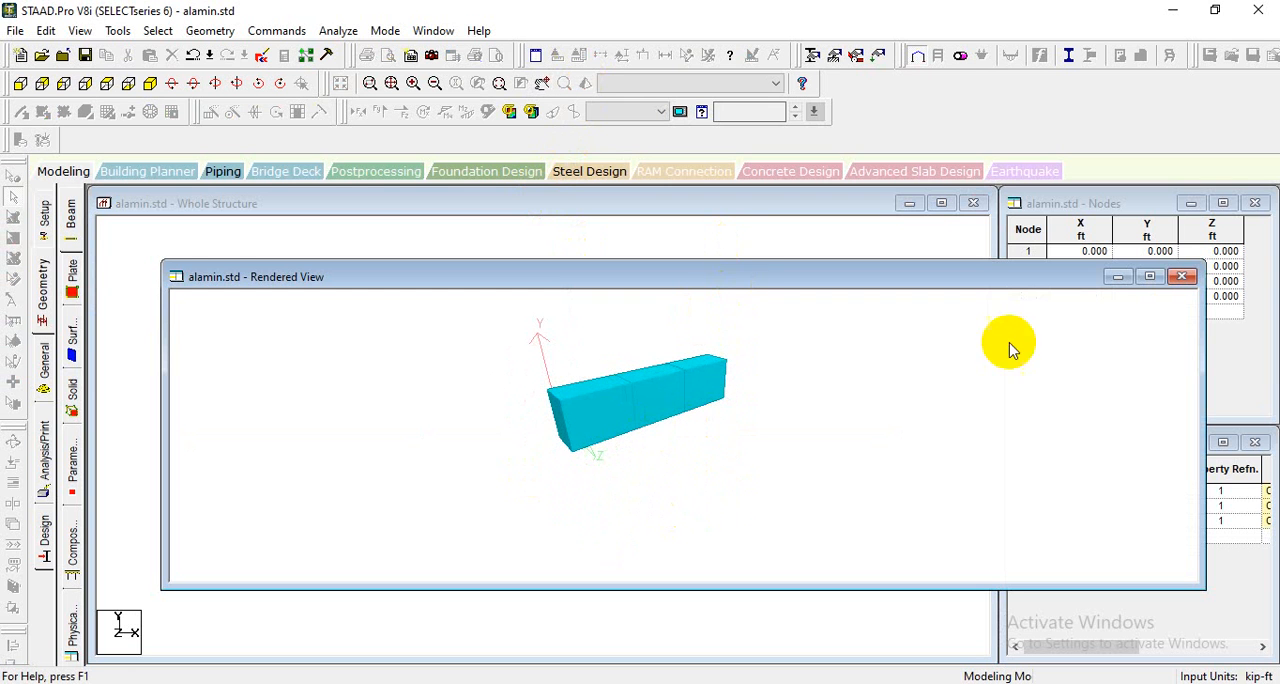
{"action": "left_click", "coordinate": [1182, 276]}
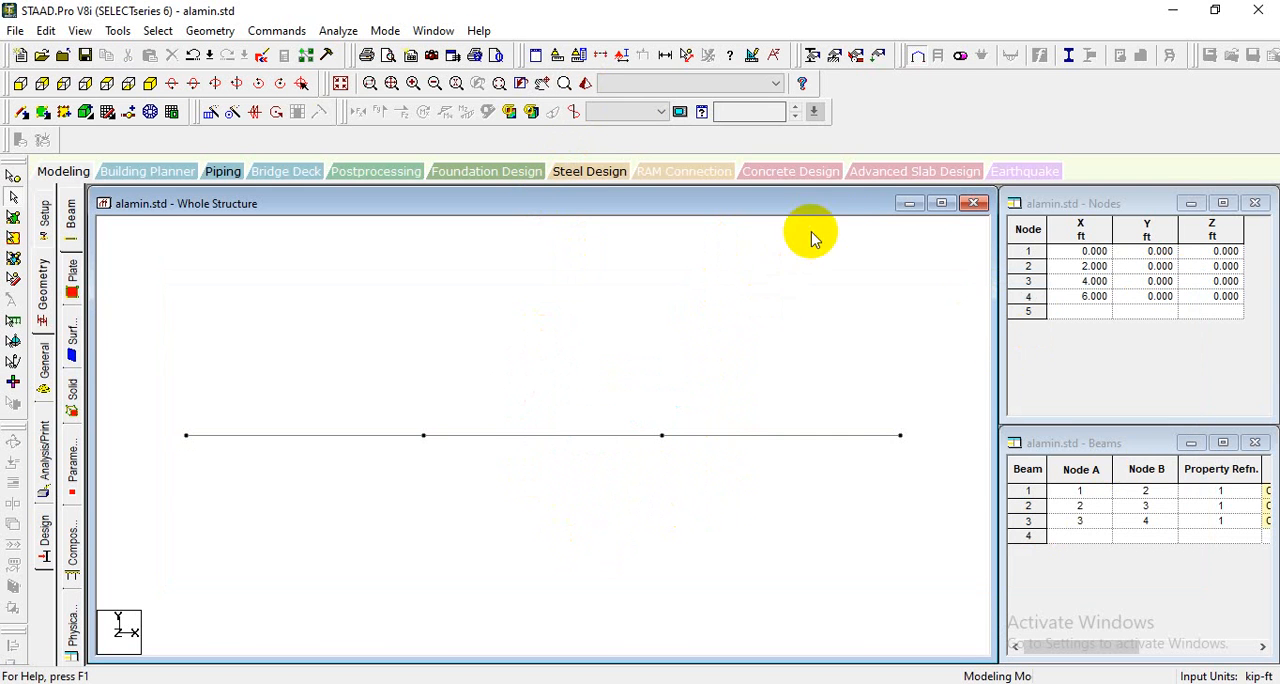
{"action": "left_click", "coordinate": [836, 62]}
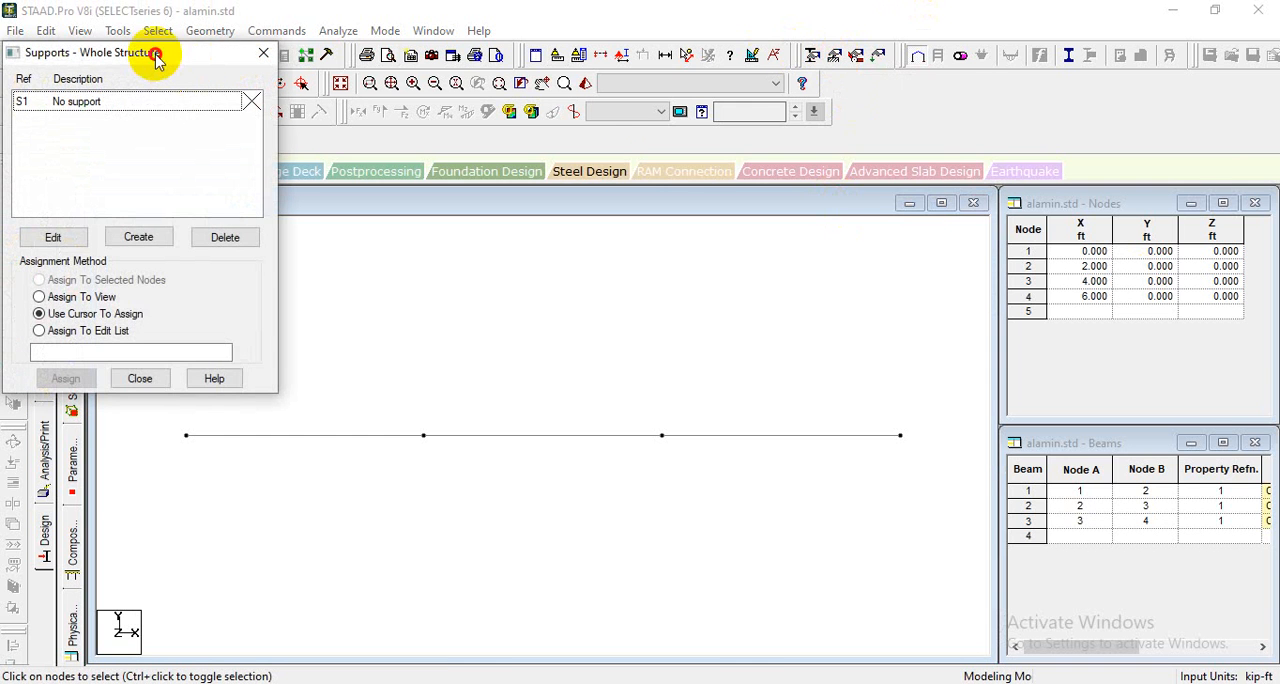
{"action": "left_click_drag", "start_coordinate": [160, 57], "coordinate": [1068, 119]}
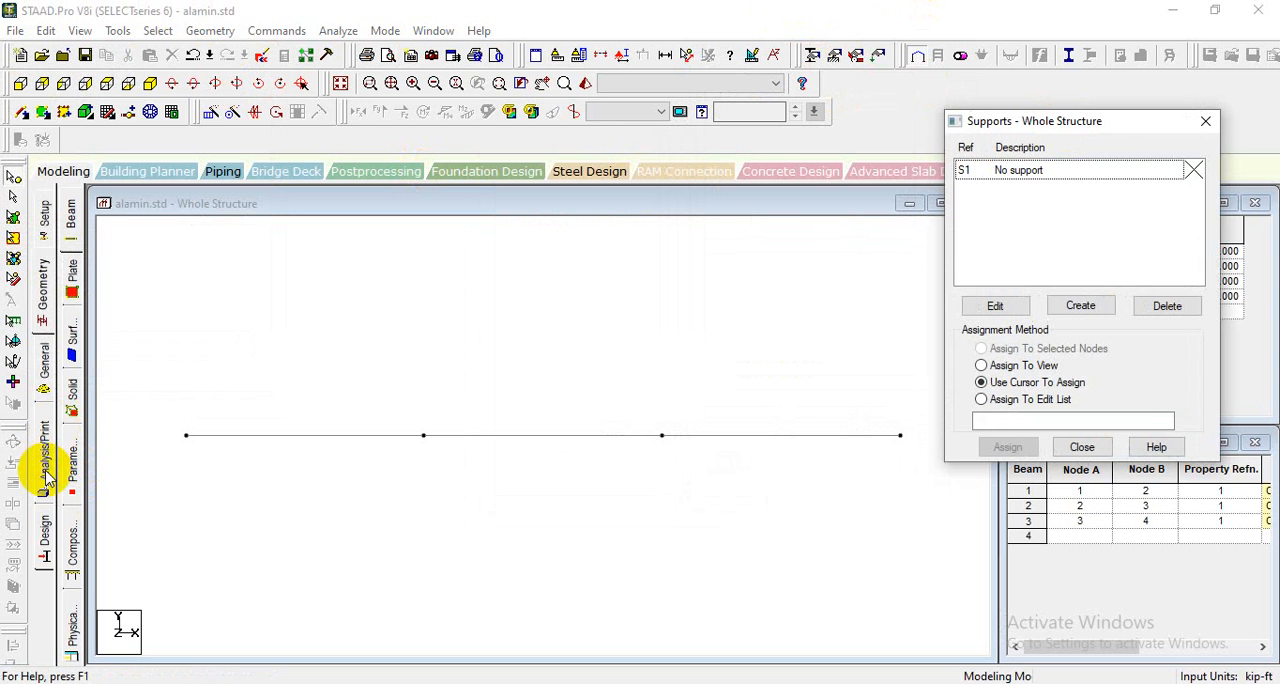
{"action": "left_click", "coordinate": [44, 376]}
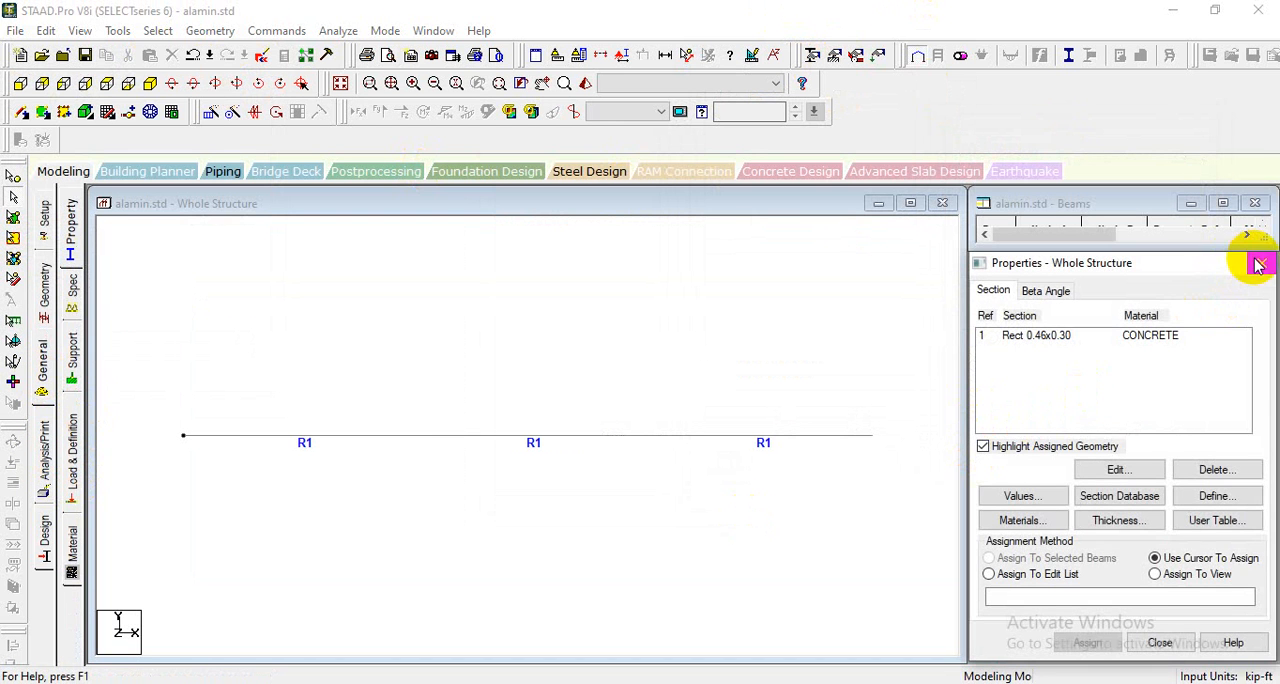
{"action": "left_click", "coordinate": [1261, 263]}
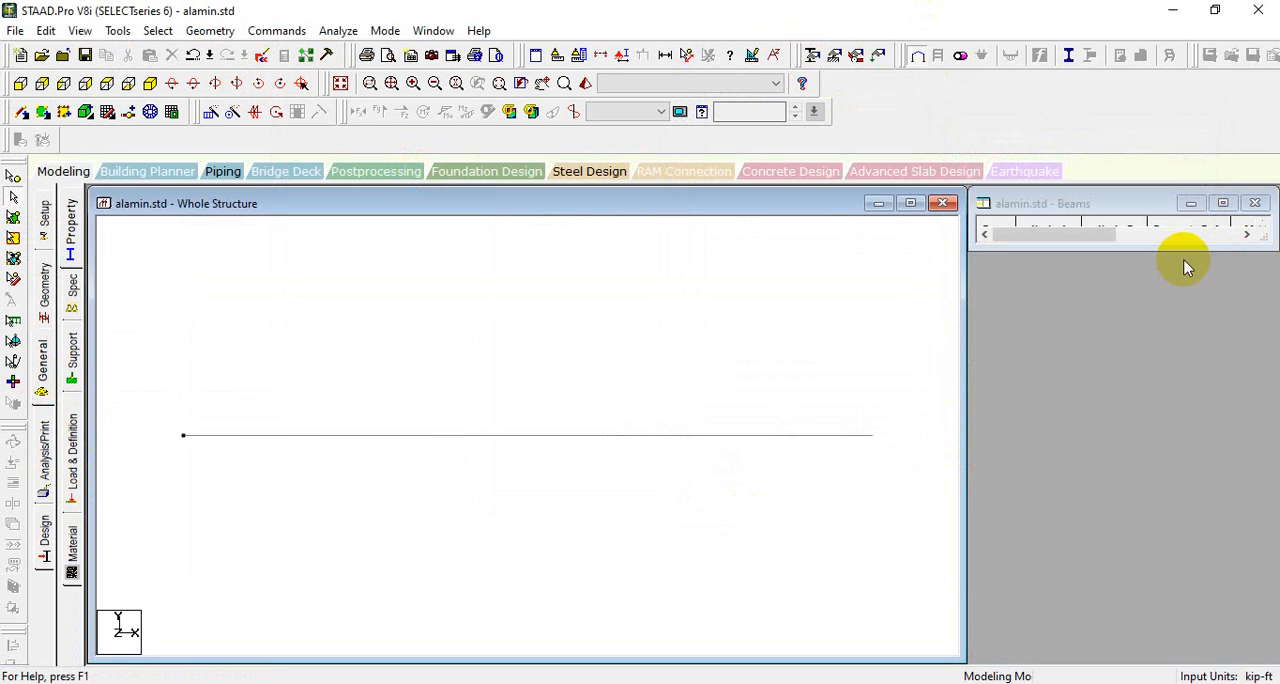
- Check the support types on the handwritten sheet and create a Fixed support definition
{"action": "left_click", "coordinate": [834, 60]}
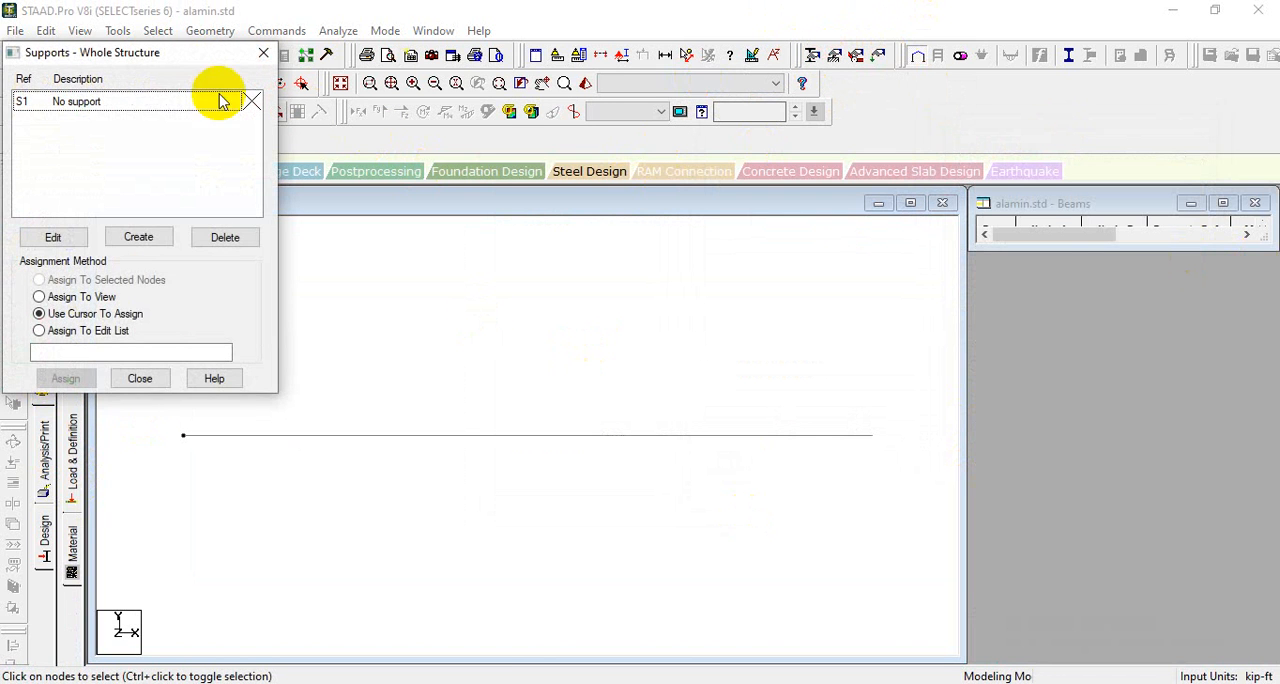
{"action": "left_click_drag", "start_coordinate": [220, 97], "coordinate": [897, 104]}
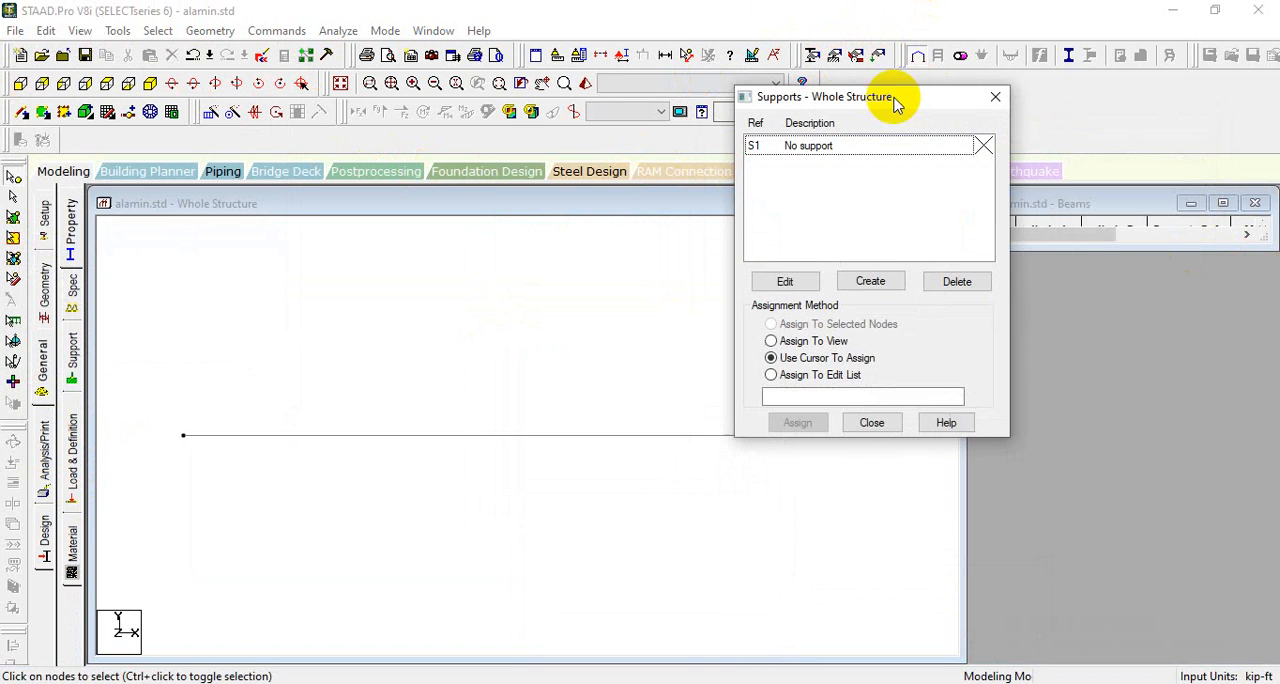
{"action": "left_click", "coordinate": [871, 282]}
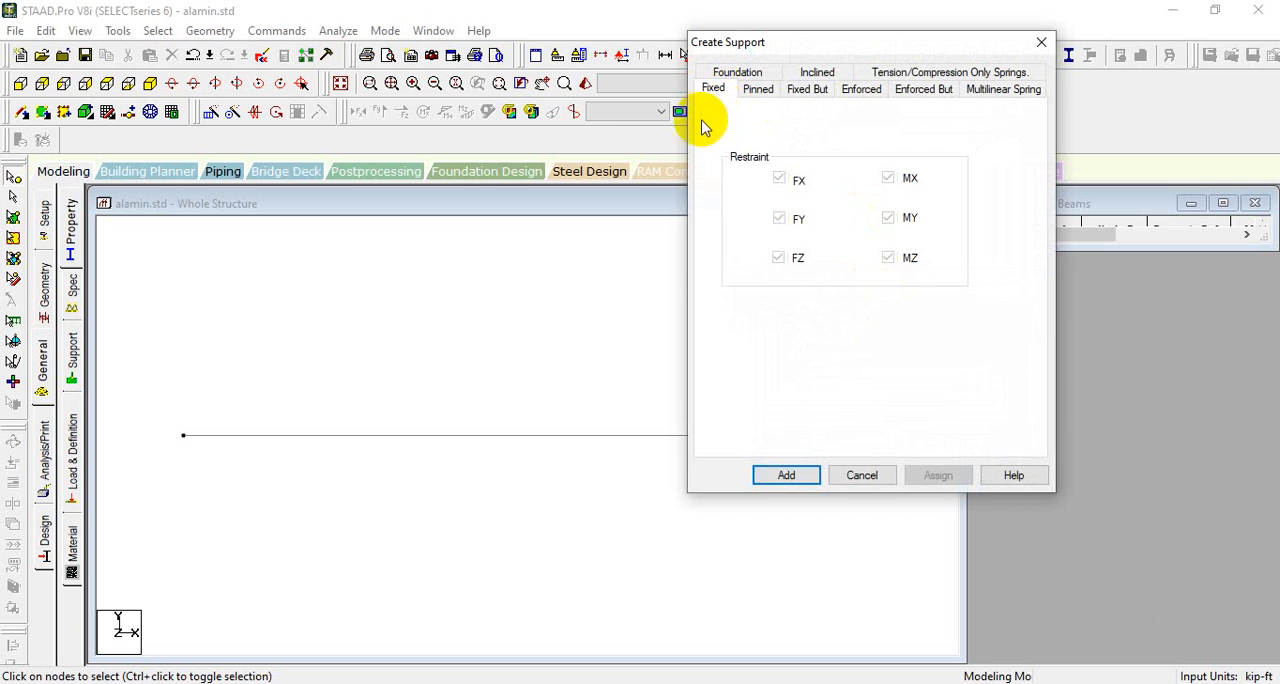
{"action": "key", "text": "alt+Tab"}
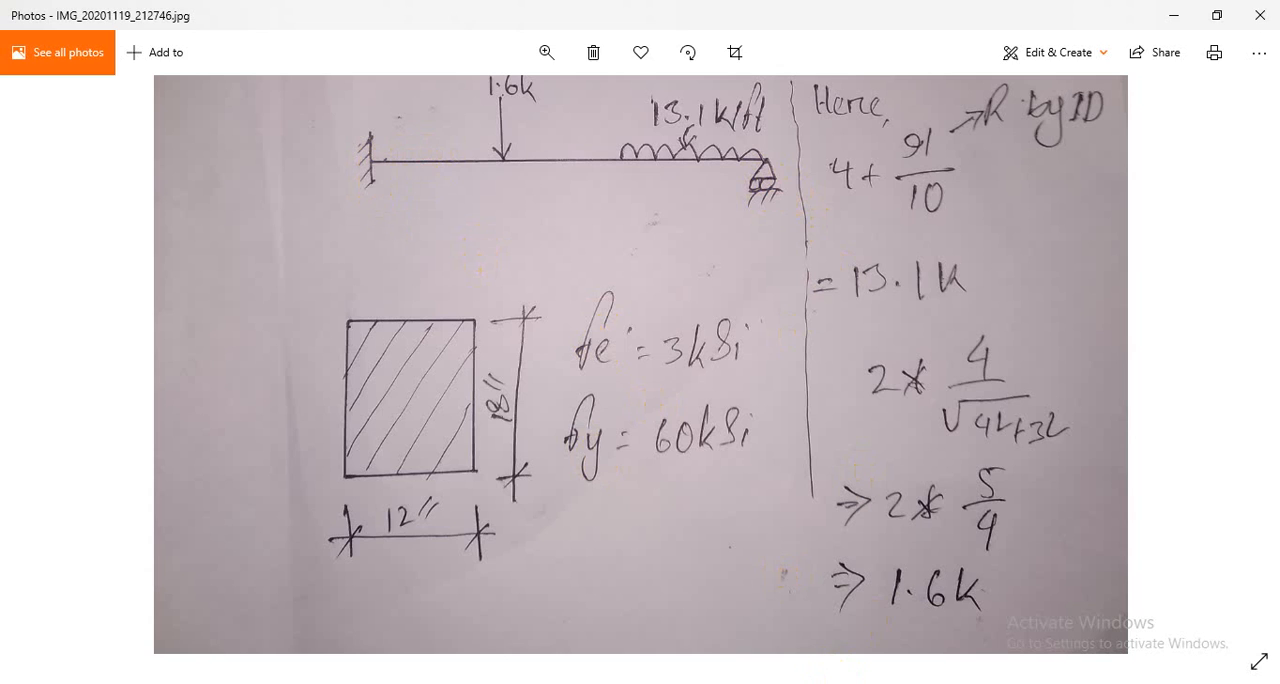
{"action": "key", "text": "alt+Tab"}
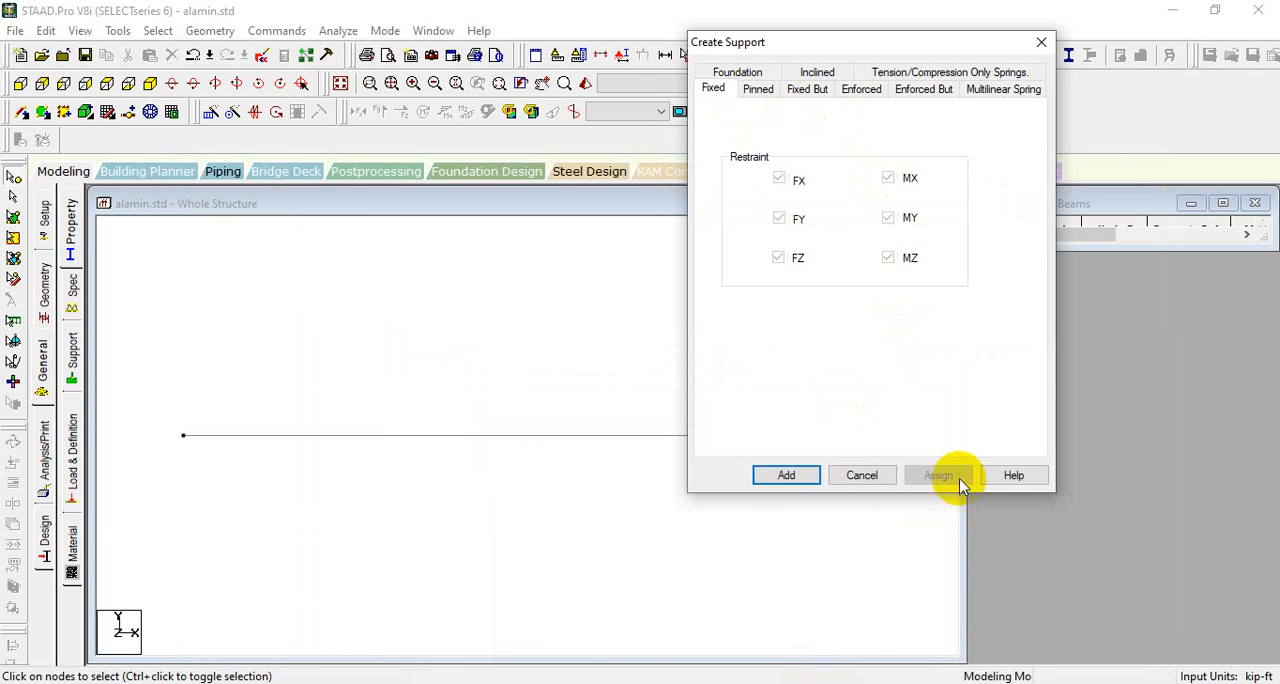
{"action": "left_click", "coordinate": [795, 475]}
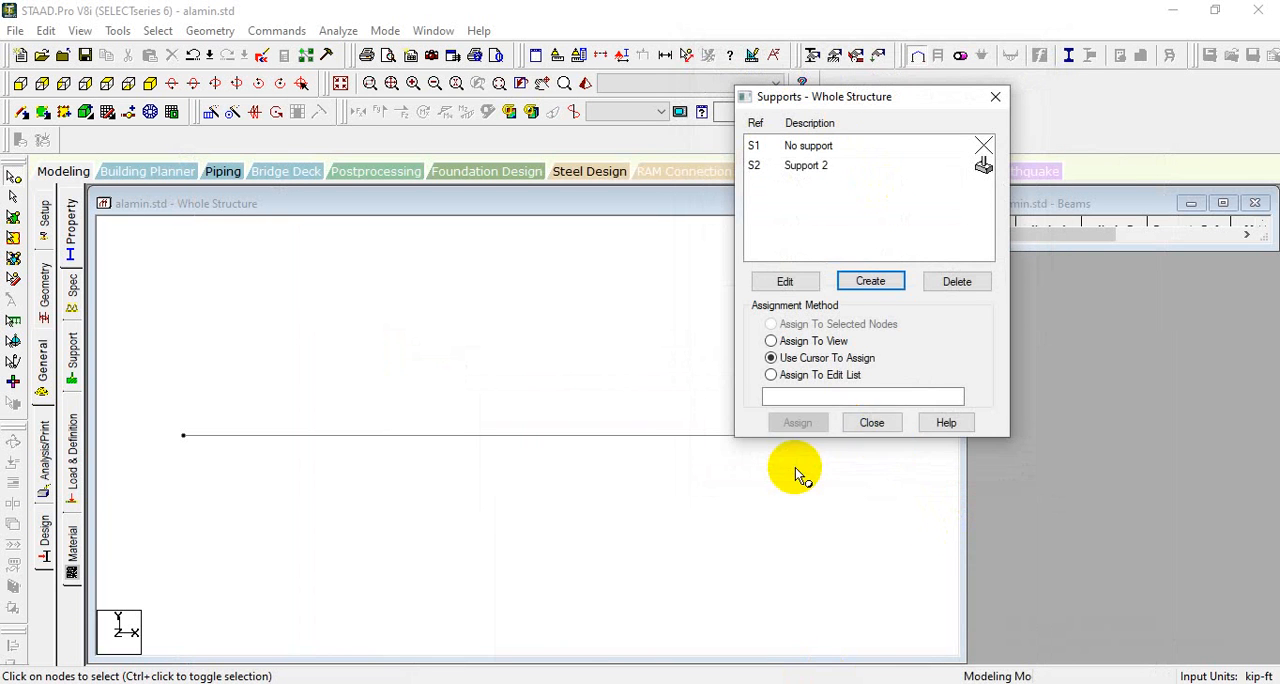
- Create a Fixed But support definition with FX and MZ released, and save the modified structure
{"action": "left_click", "coordinate": [870, 281]}
{"action": "left_click", "coordinate": [807, 90]}
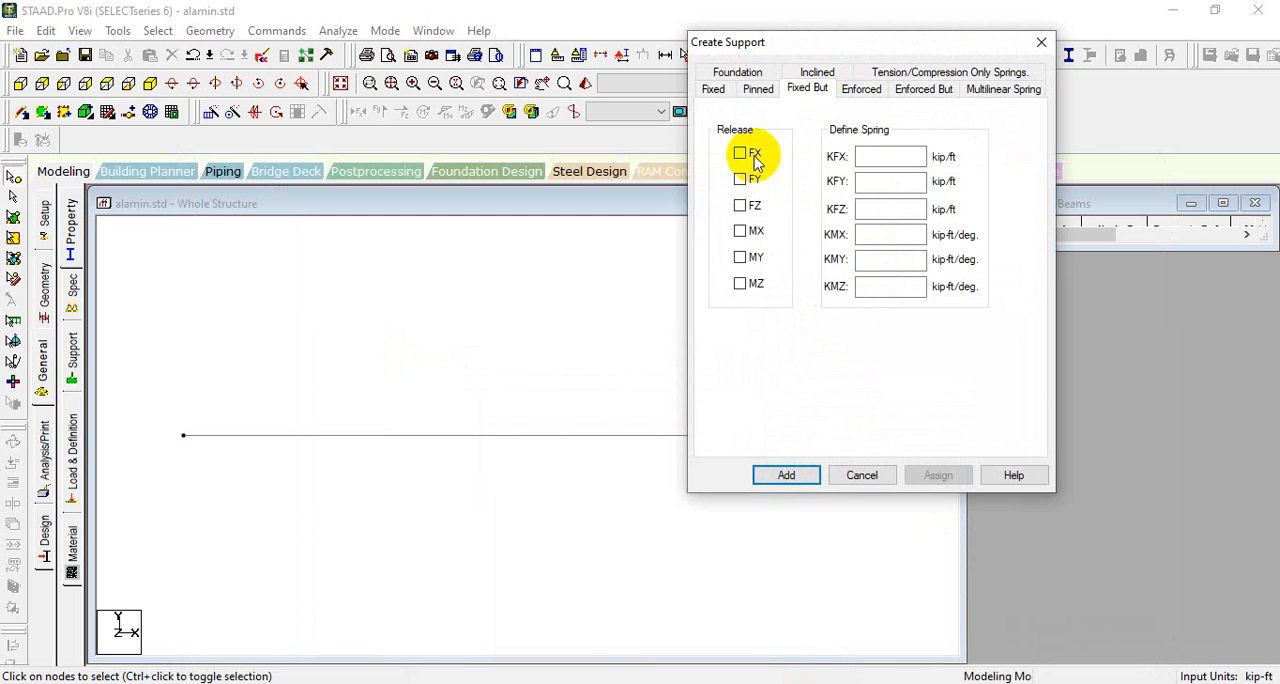
{"action": "left_click", "coordinate": [741, 284]}
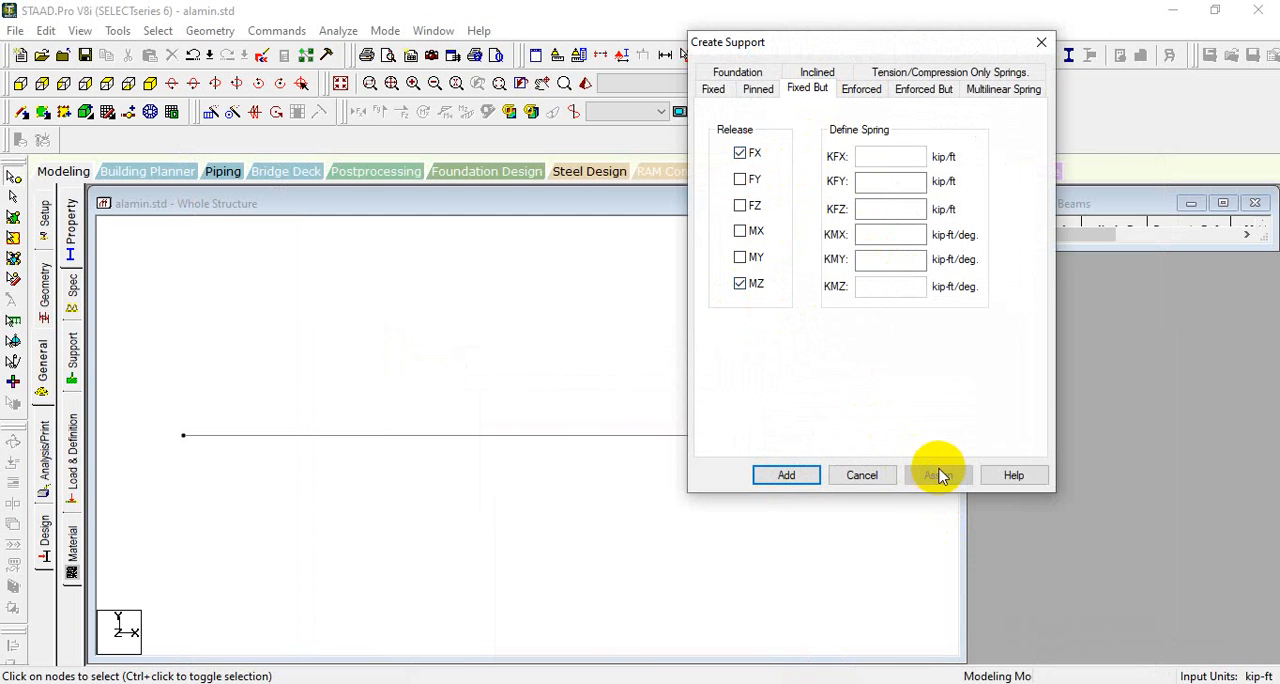
{"action": "left_click", "coordinate": [789, 476]}
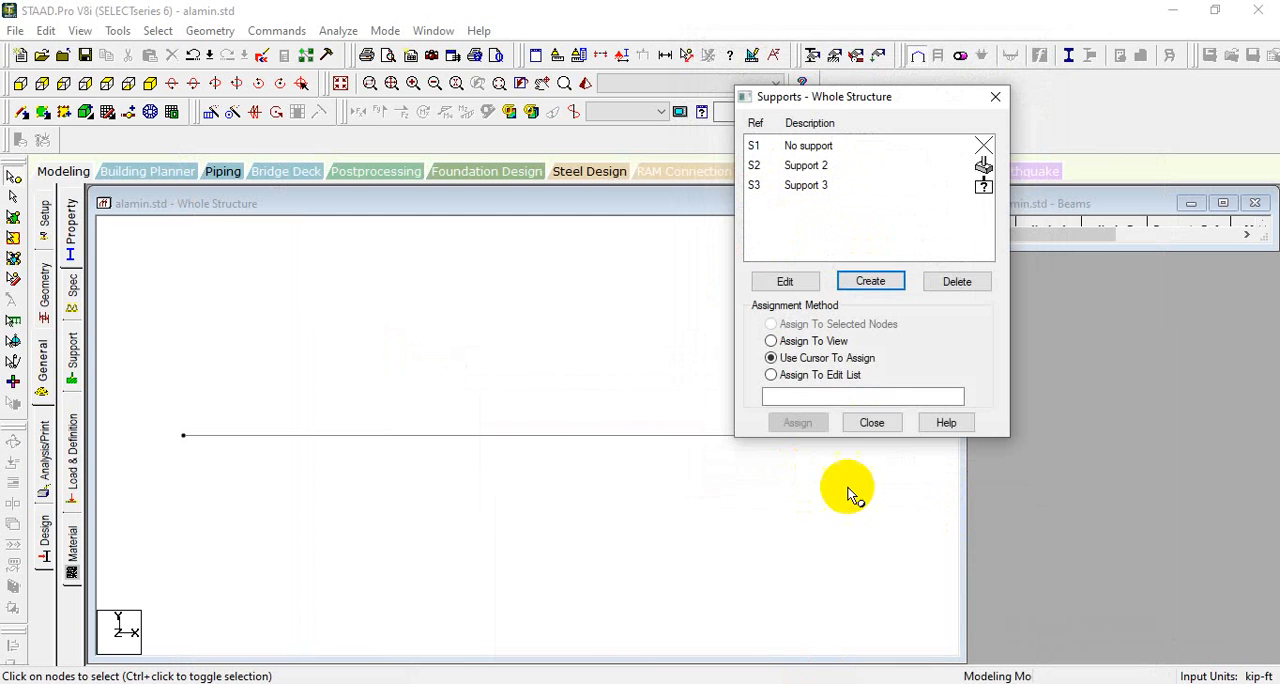
{"action": "left_click", "coordinate": [873, 423]}
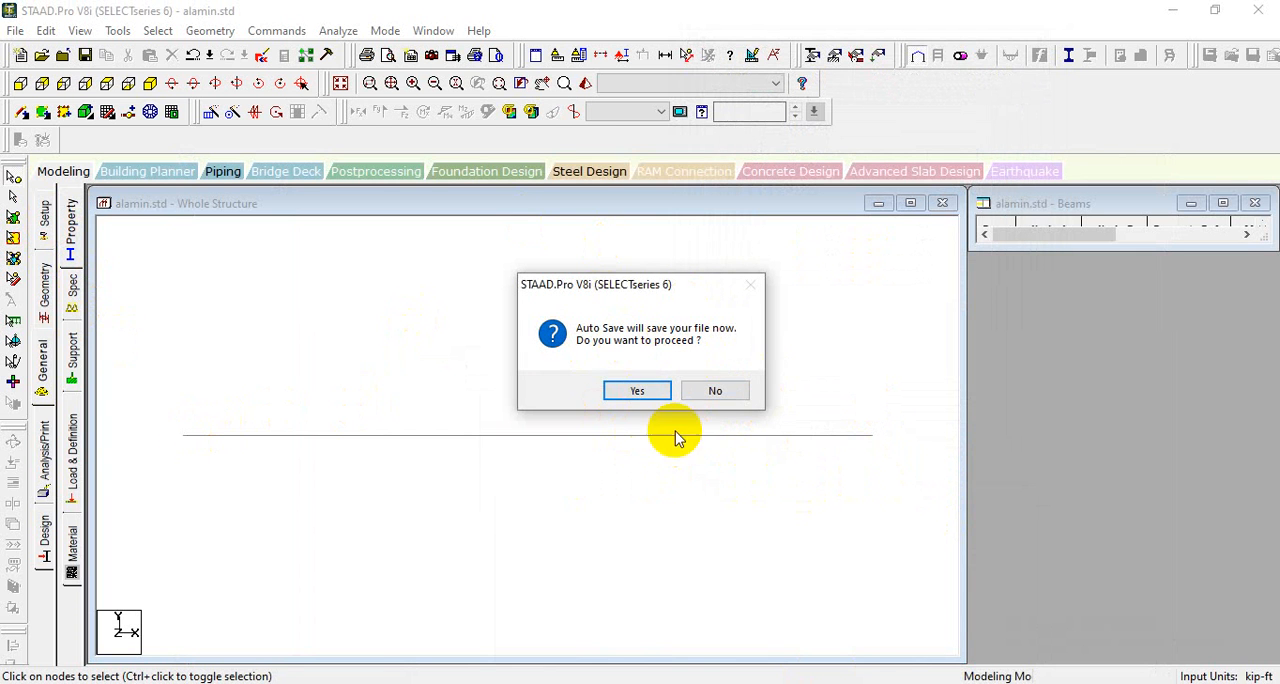
{"action": "left_click", "coordinate": [636, 391]}
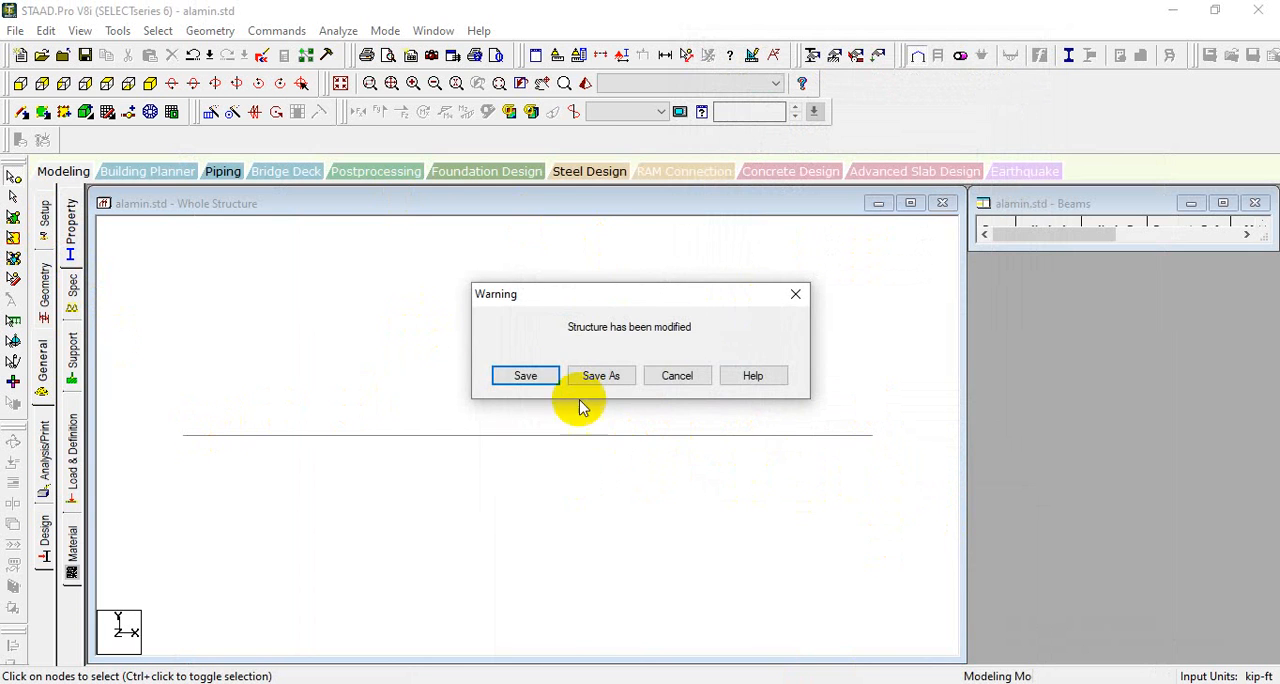
{"action": "left_click", "coordinate": [526, 373]}
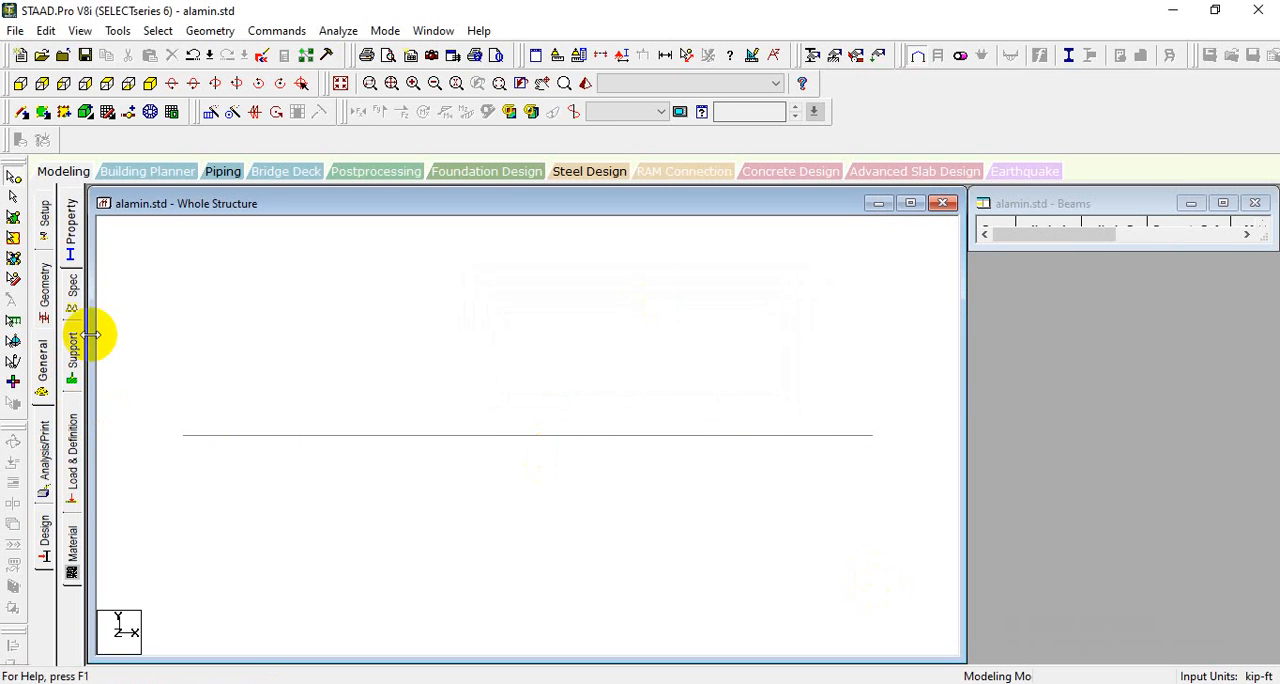
- Assign the fixed support, Support 2, to node 1 at the beam's left end using Assign To Selected Nodes
{"action": "left_click", "coordinate": [43, 280]}
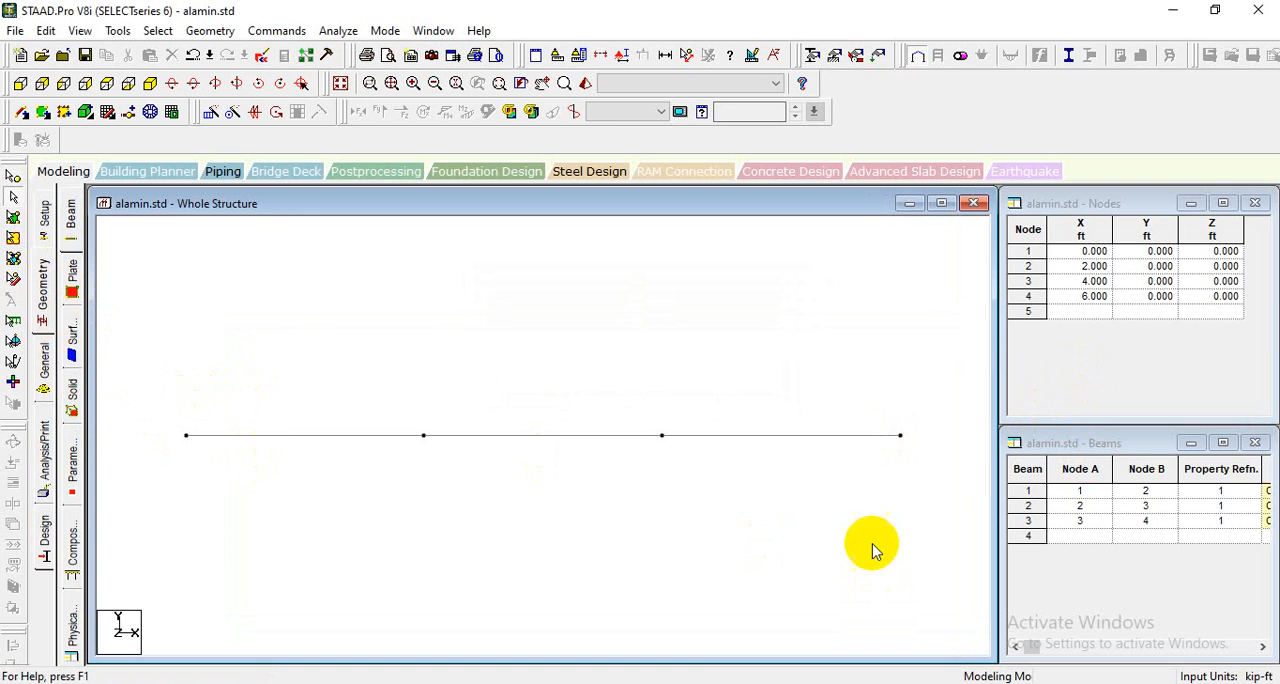
{"action": "left_click", "coordinate": [833, 55]}
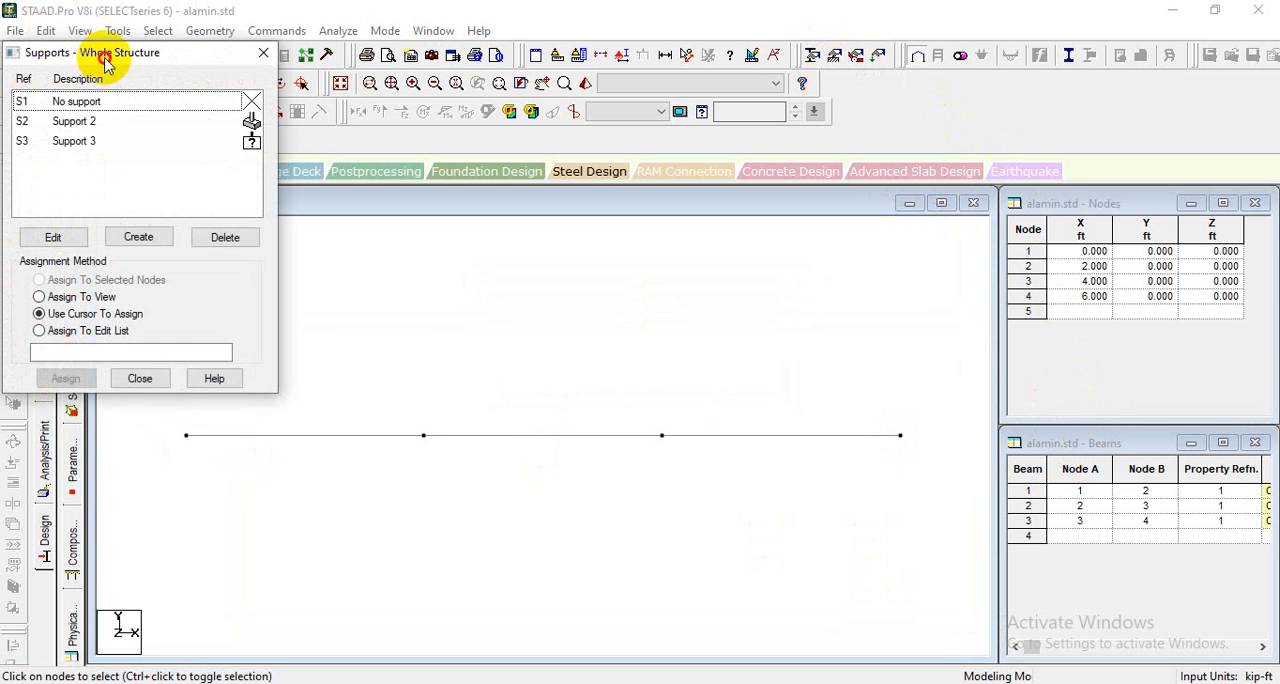
{"action": "left_click_drag", "start_coordinate": [105, 62], "coordinate": [1054, 152]}
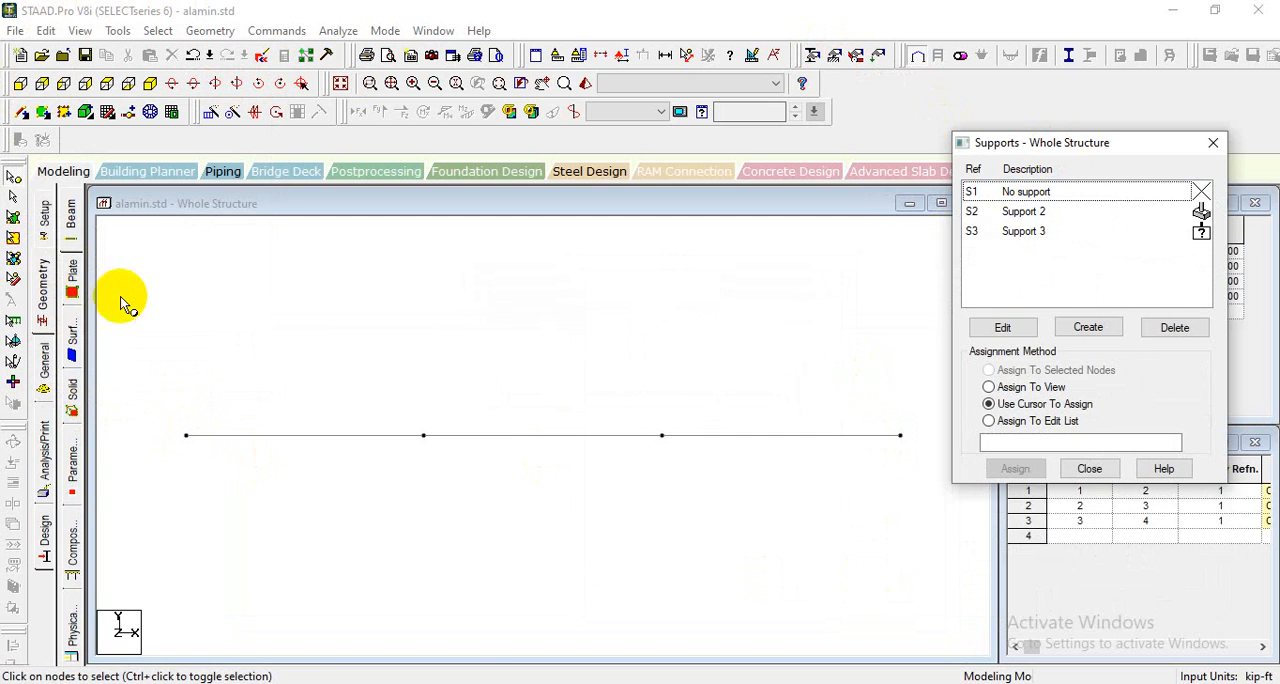
{"action": "left_click_drag", "start_coordinate": [177, 392], "coordinate": [216, 505]}
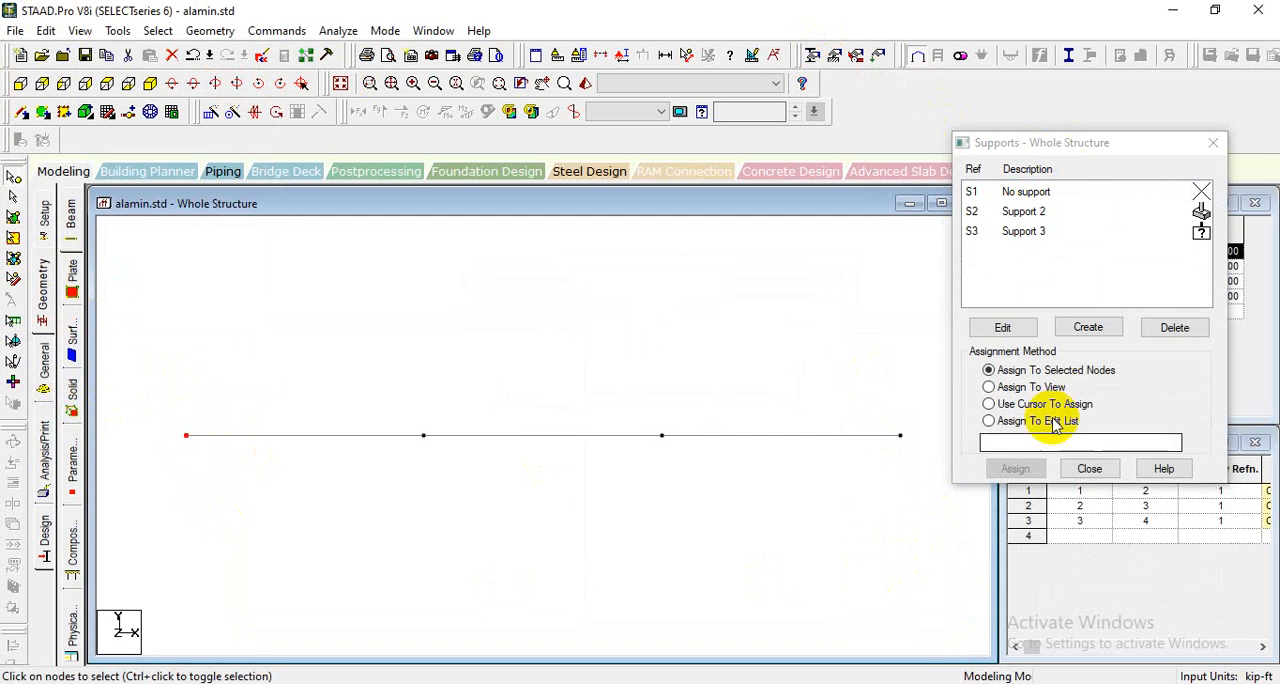
{"action": "left_click", "coordinate": [1020, 212]}
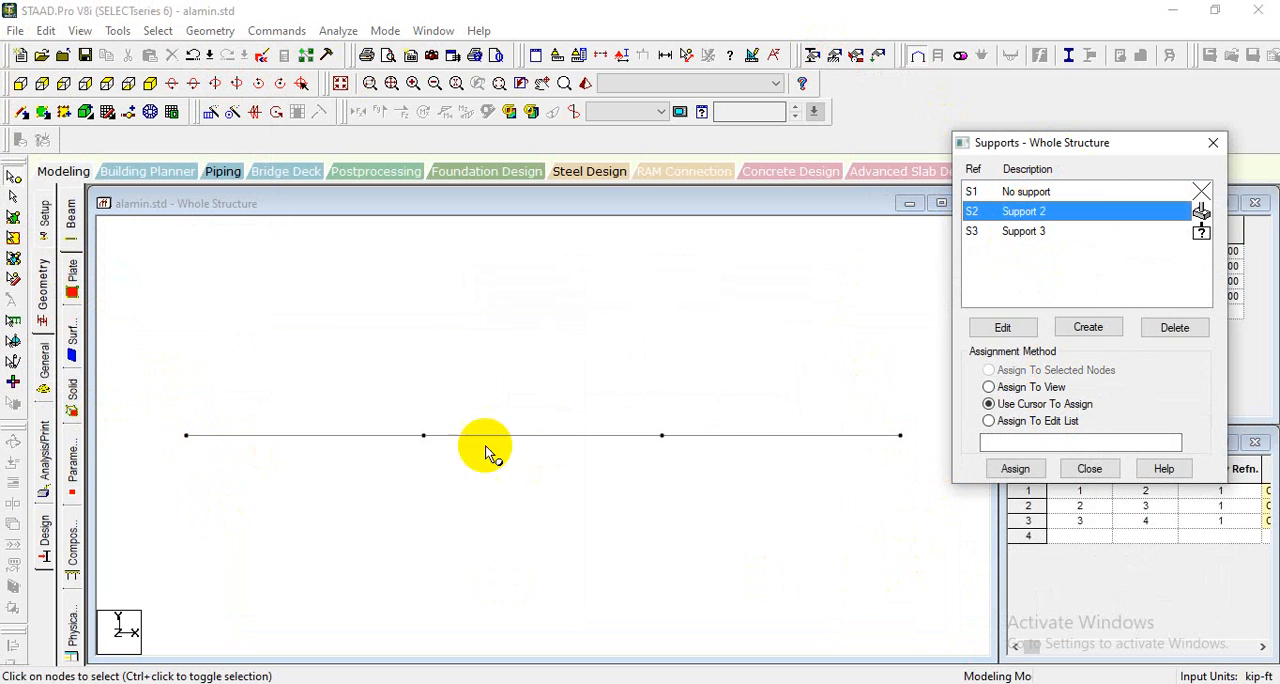
{"action": "left_click_drag", "start_coordinate": [140, 400], "coordinate": [243, 503]}
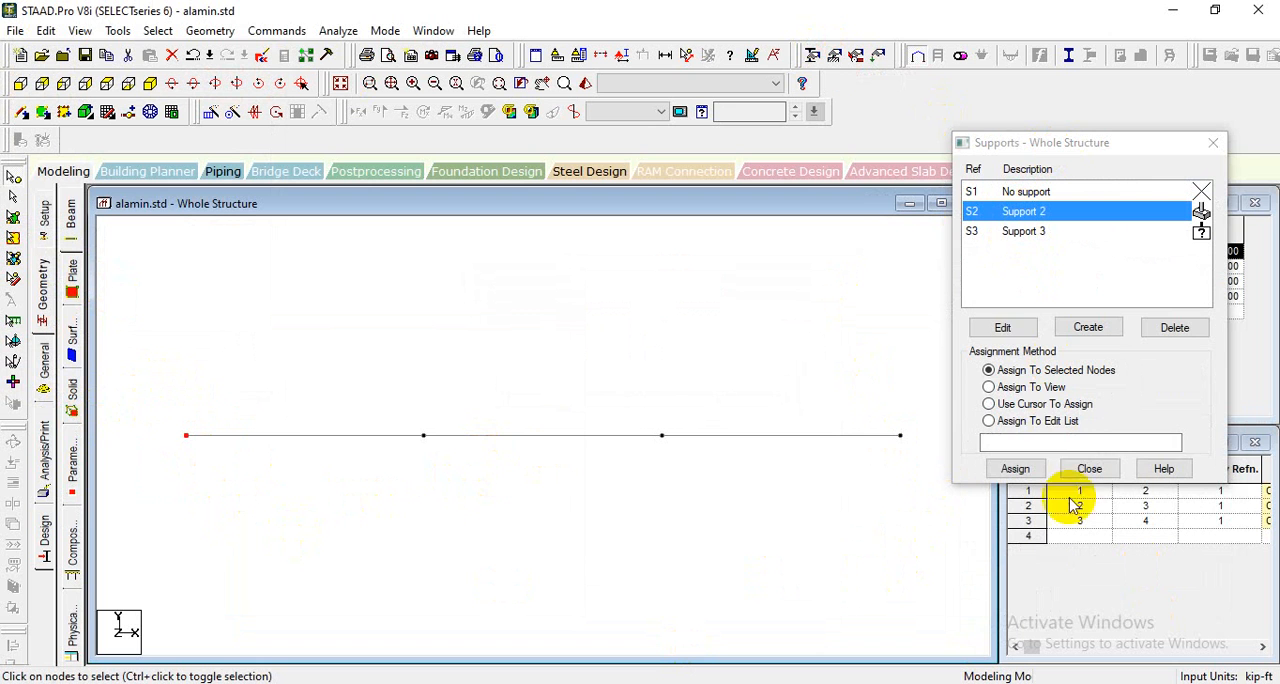
{"action": "left_click", "coordinate": [1015, 469]}
{"action": "left_click", "coordinate": [1128, 357]}
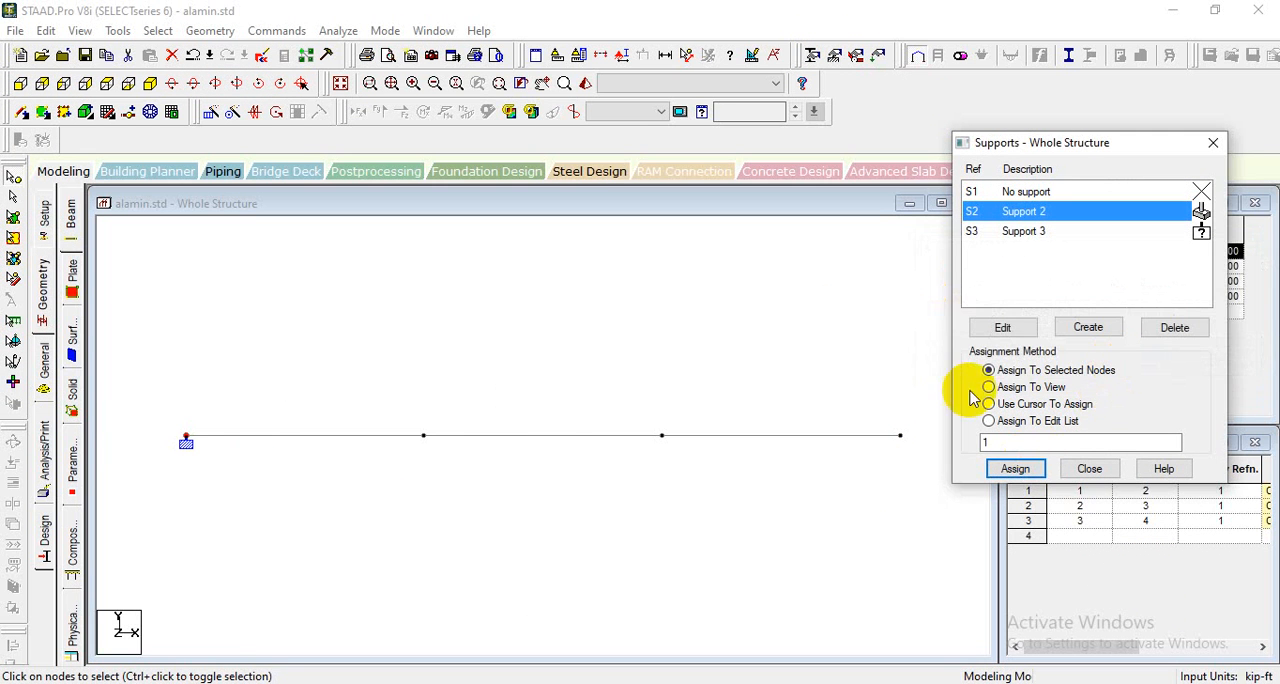
- Assign the Fixed But support, Support 3, to node 4 at the beam's right end using Assign To Selected Nodes
{"action": "left_click_drag", "start_coordinate": [871, 386], "coordinate": [923, 480]}
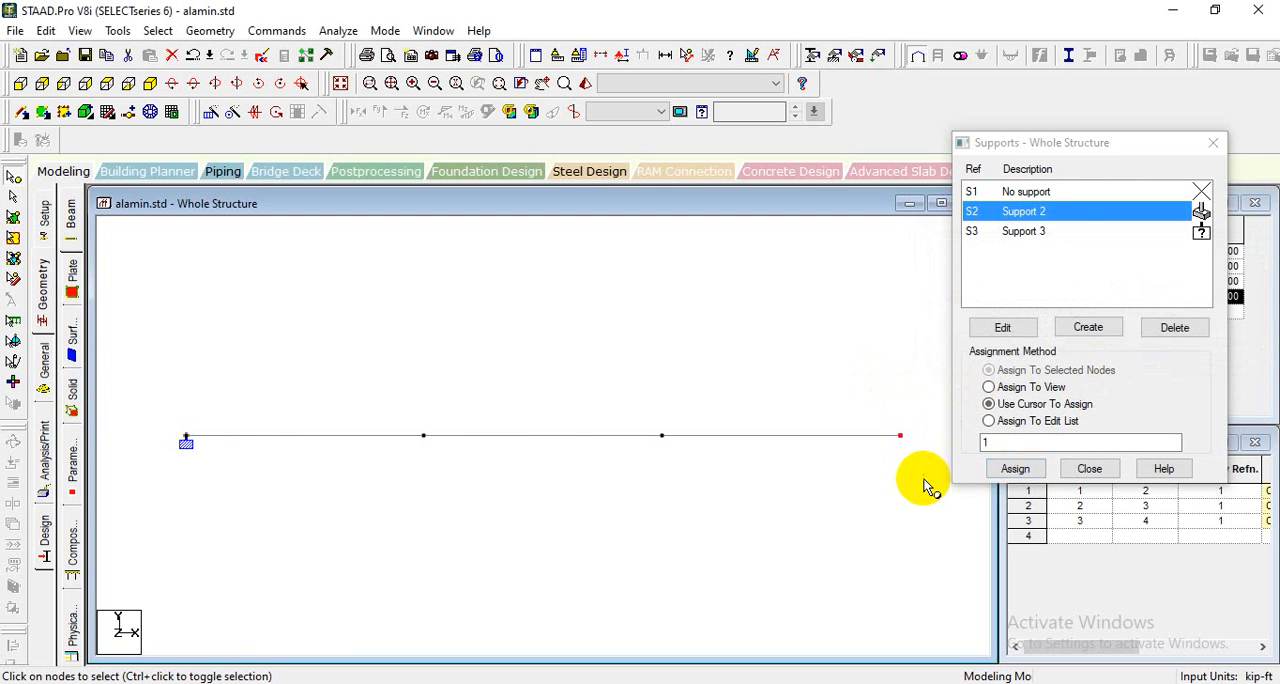
{"action": "left_click", "coordinate": [1033, 234]}
{"action": "left_click", "coordinate": [1042, 404]}
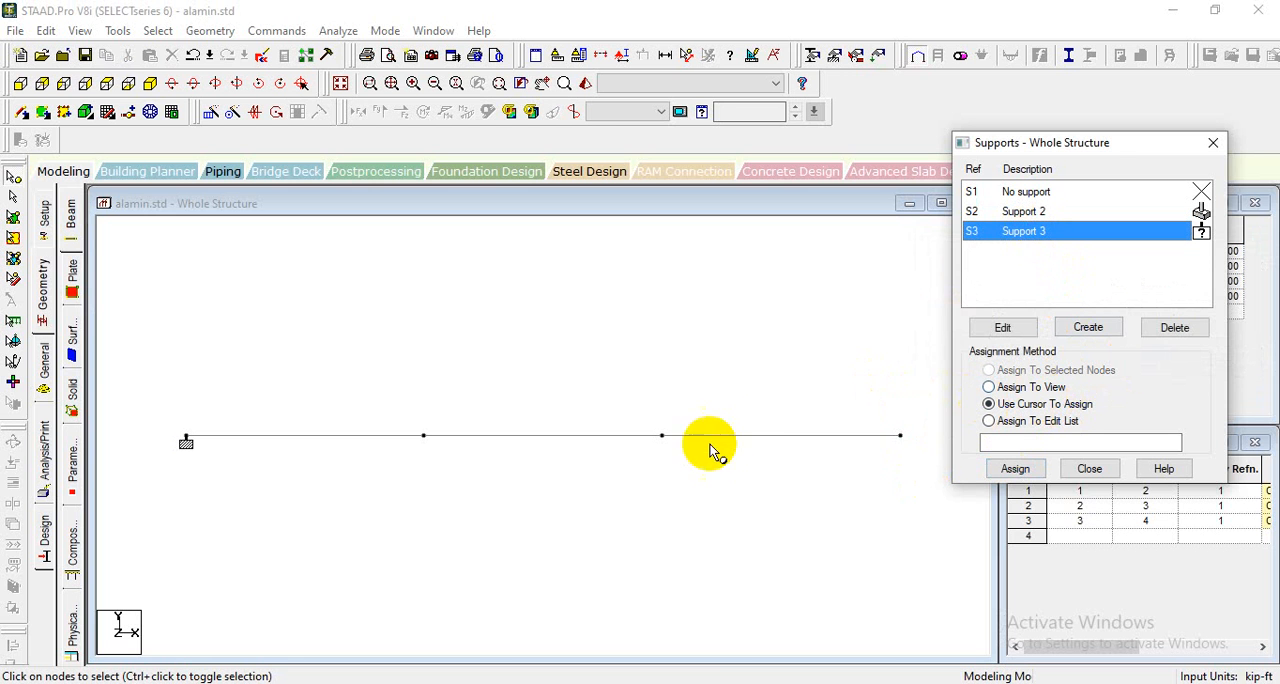
{"action": "left_click_drag", "start_coordinate": [870, 362], "coordinate": [940, 486]}
{"action": "left_click", "coordinate": [1015, 469]}
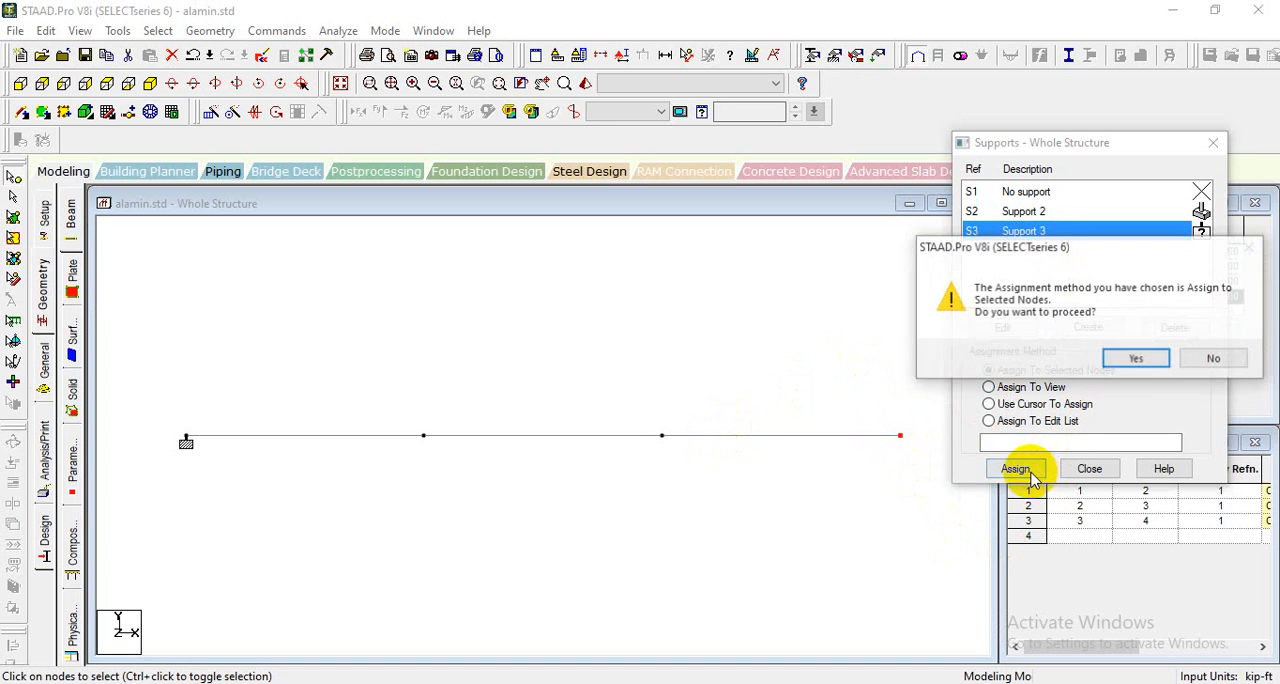
{"action": "left_click", "coordinate": [1136, 358]}
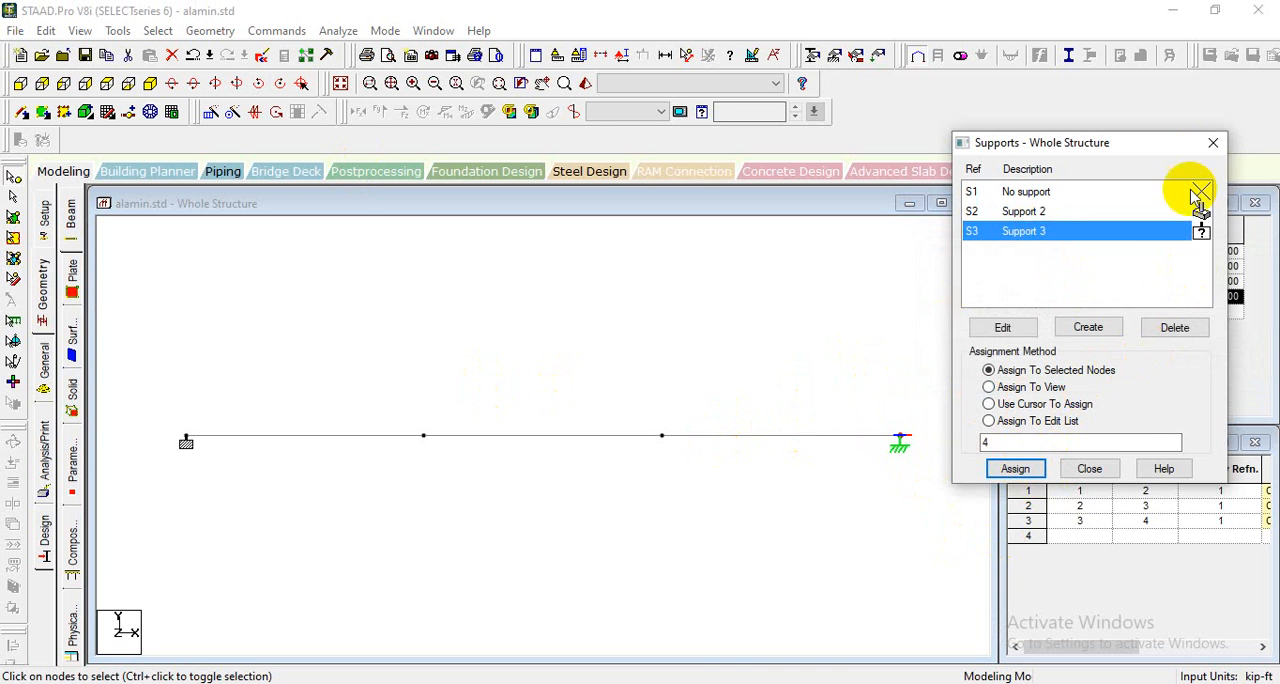
{"action": "left_click", "coordinate": [1211, 143]}
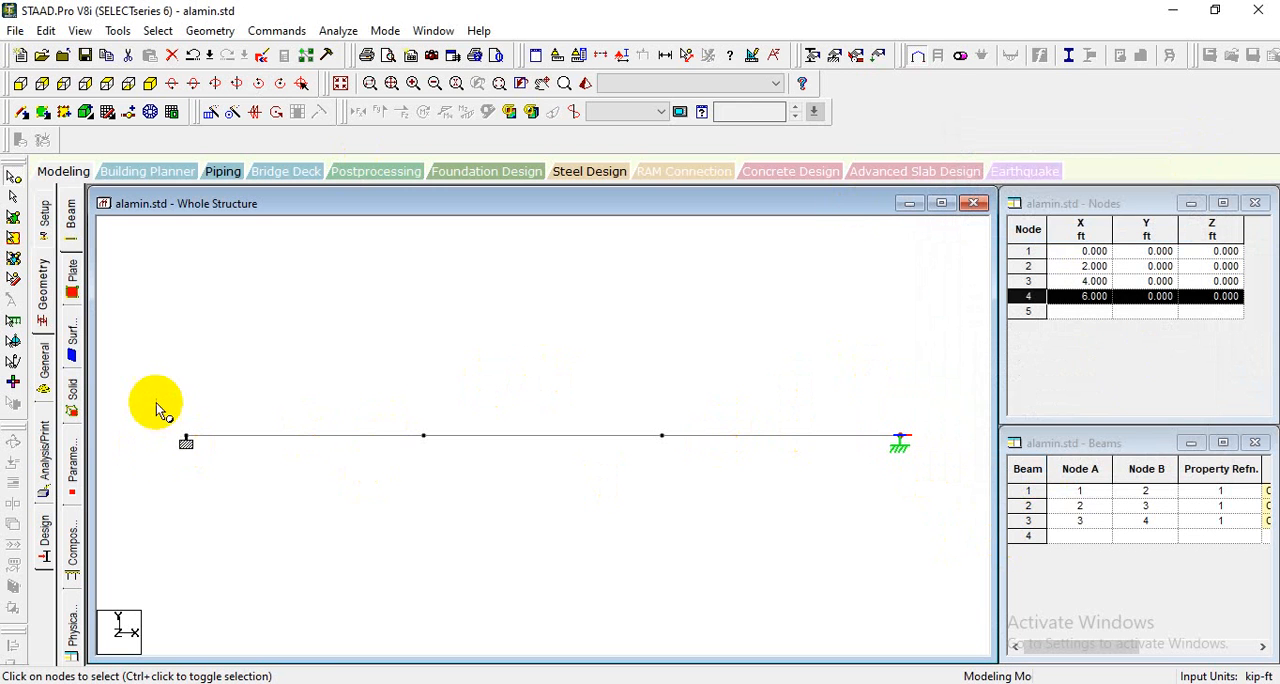
{"action": "left_click", "coordinate": [856, 60]}
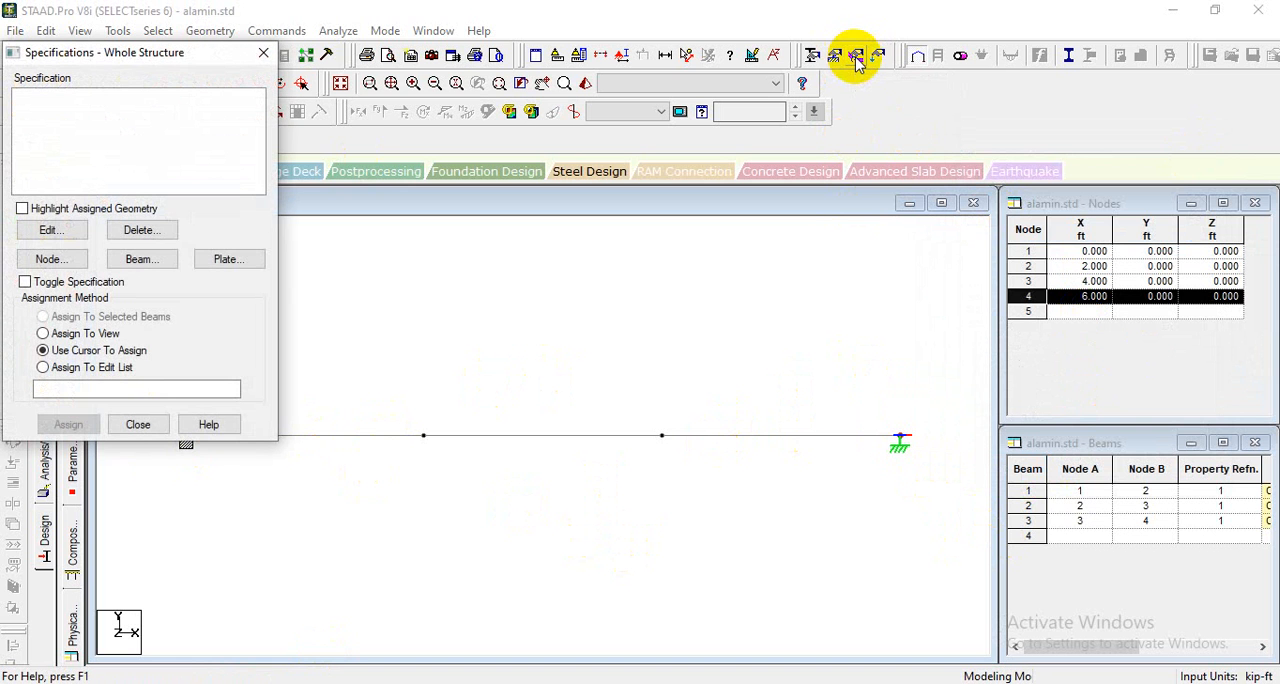
{"action": "left_click", "coordinate": [263, 52]}
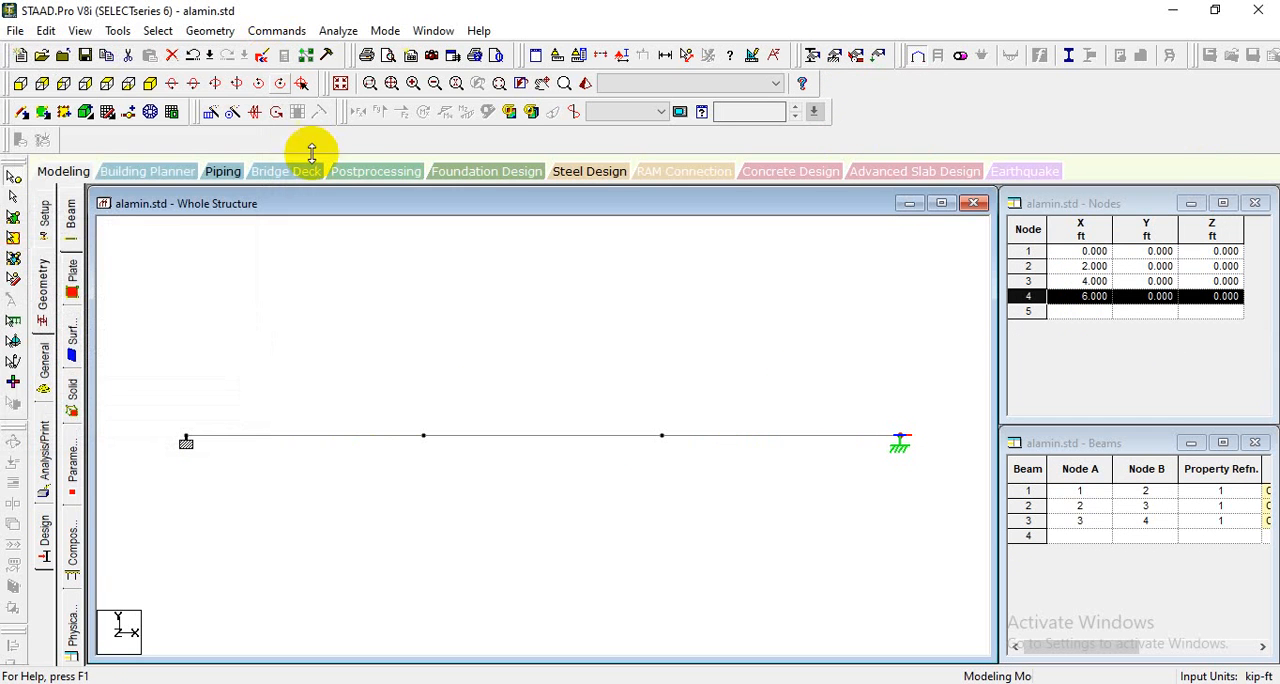
- Open the load definitions and check the beam's point load and distributed load on the handwritten sheet in Photos
{"action": "left_click", "coordinate": [879, 60]}
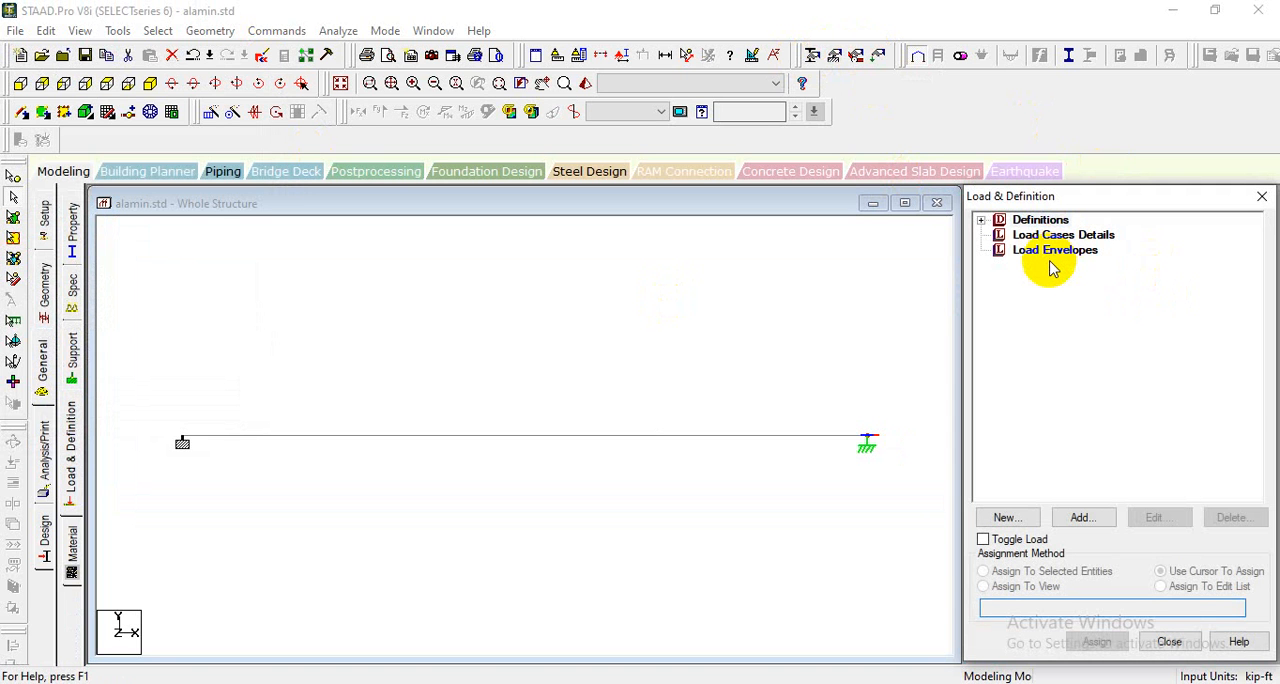
{"action": "key", "text": "alt+Tab"}
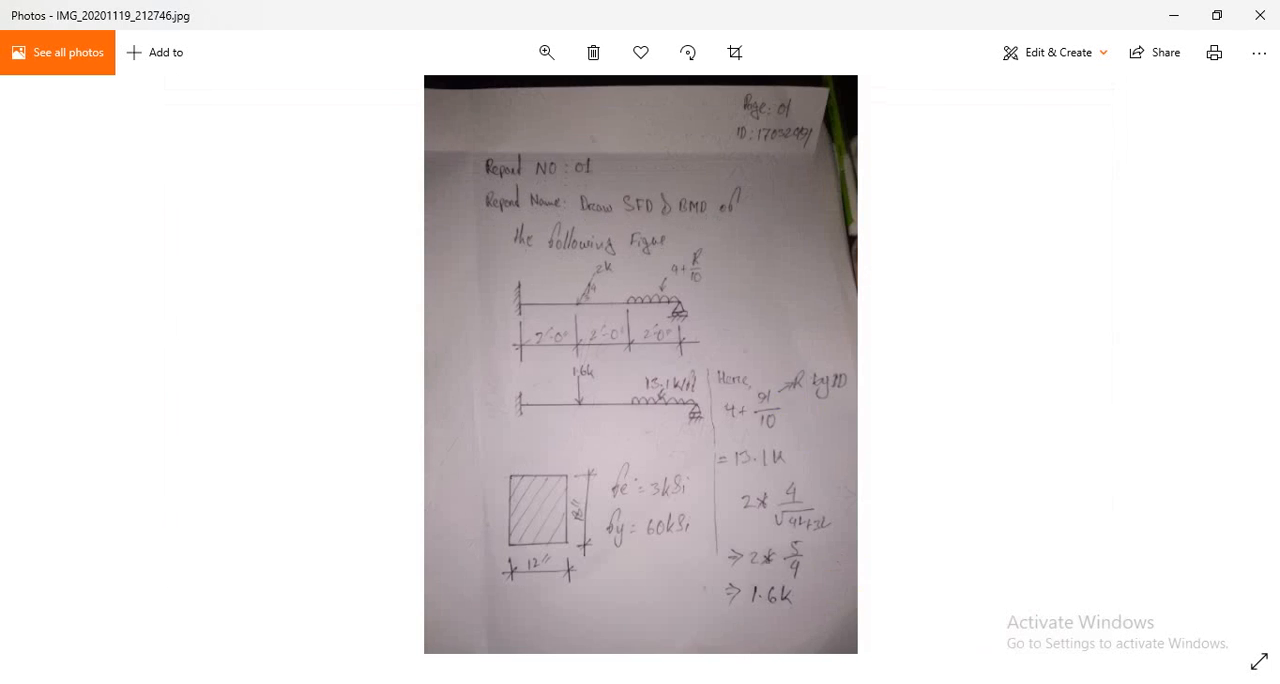
{"action": "left_click", "coordinate": [548, 52]}
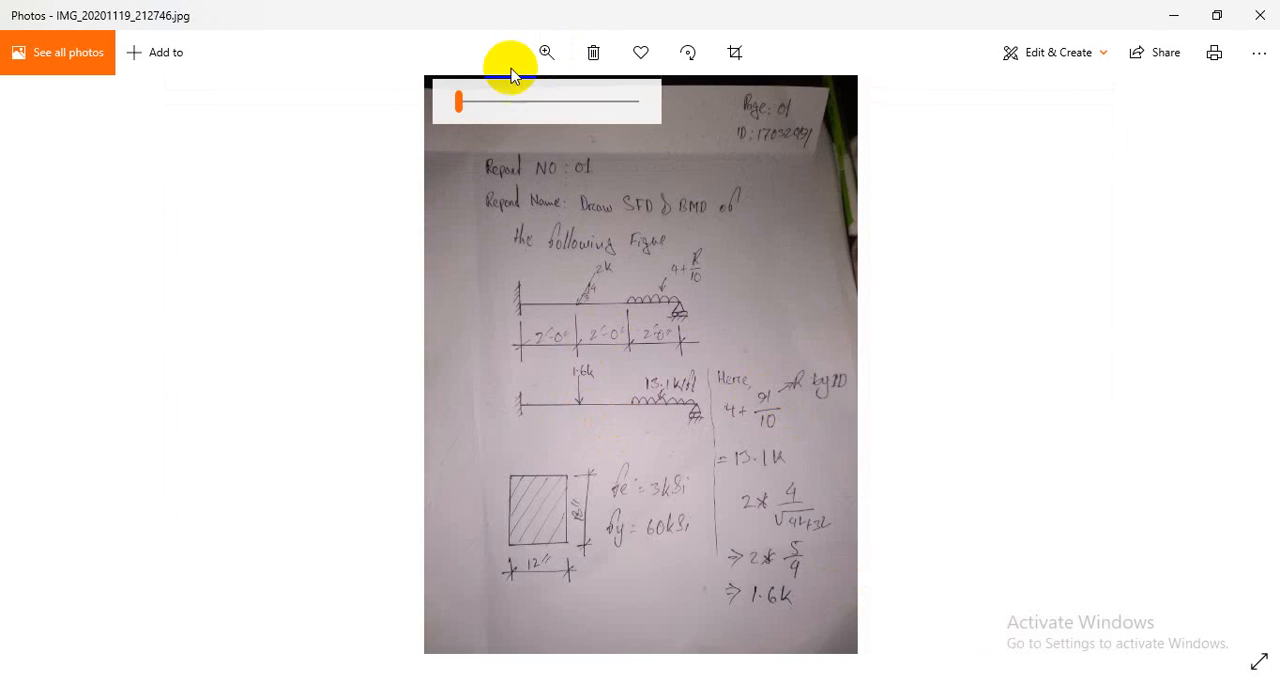
{"action": "left_click_drag", "start_coordinate": [457, 101], "coordinate": [476, 101]}
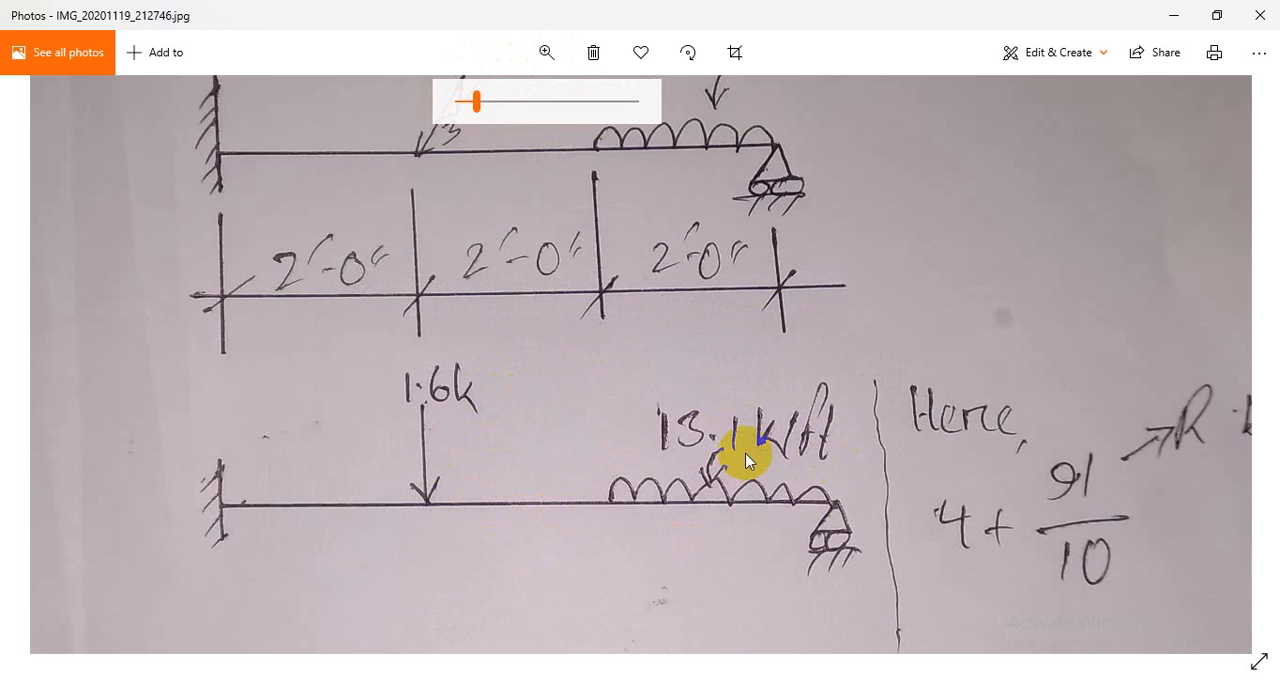
{"action": "key", "text": "alt+Tab"}
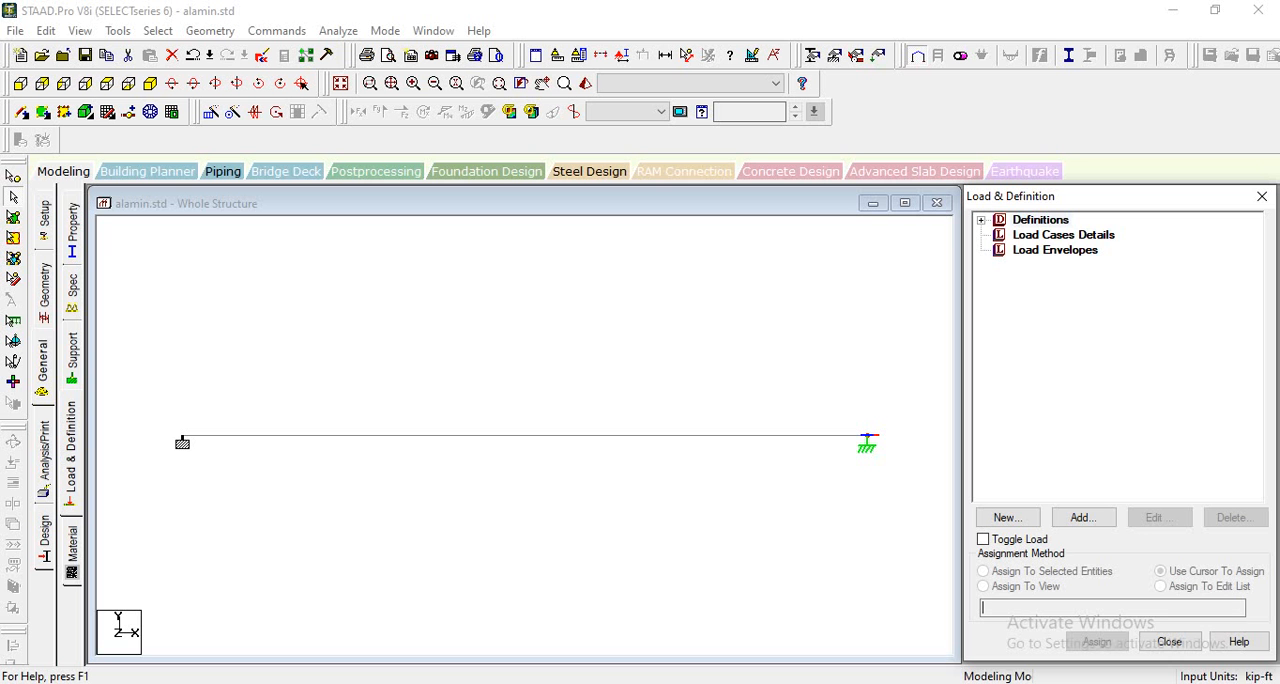
- Add a primary load case titled LOAD CASE 1 with loading type None
{"action": "left_click", "coordinate": [1002, 238]}
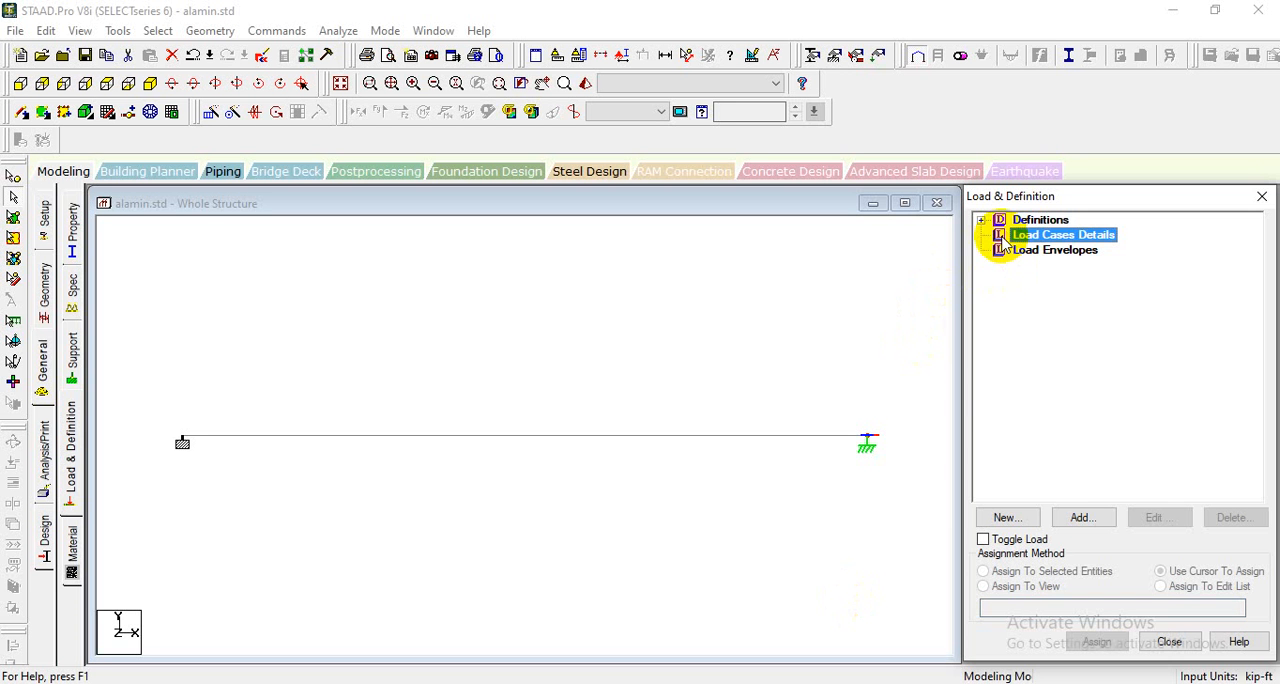
{"action": "left_click", "coordinate": [1066, 517]}
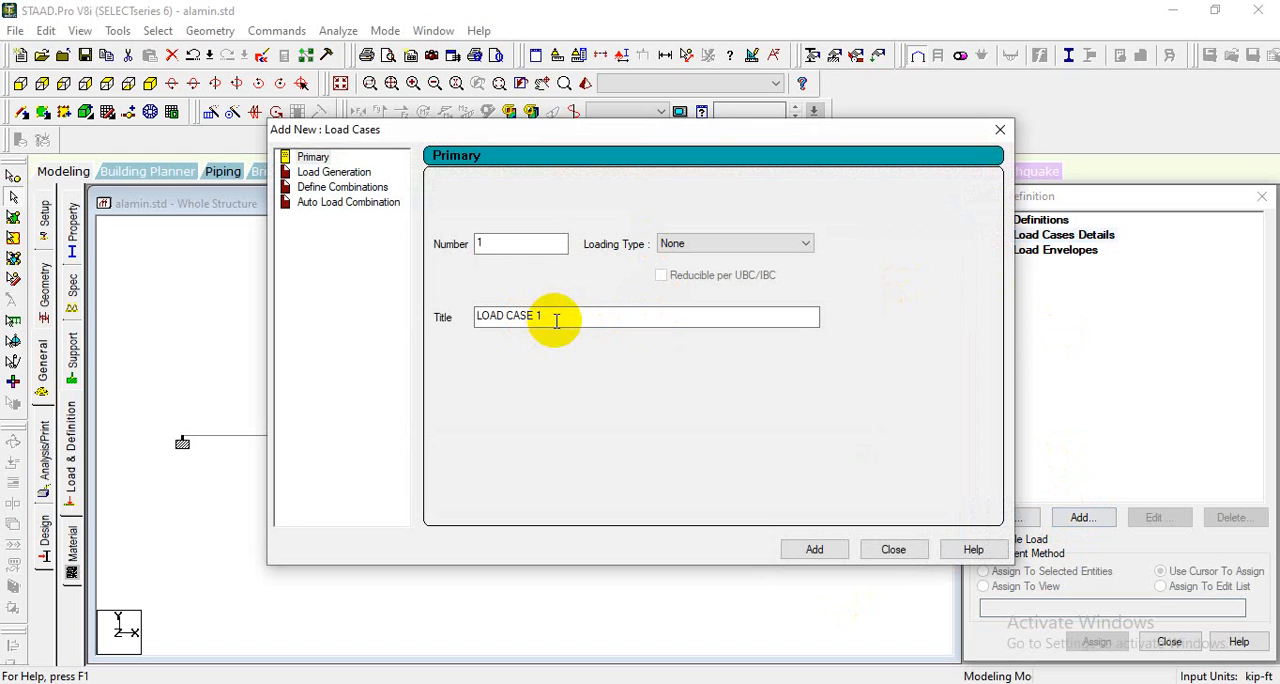
{"action": "left_click_drag", "start_coordinate": [543, 315], "coordinate": [409, 298]}
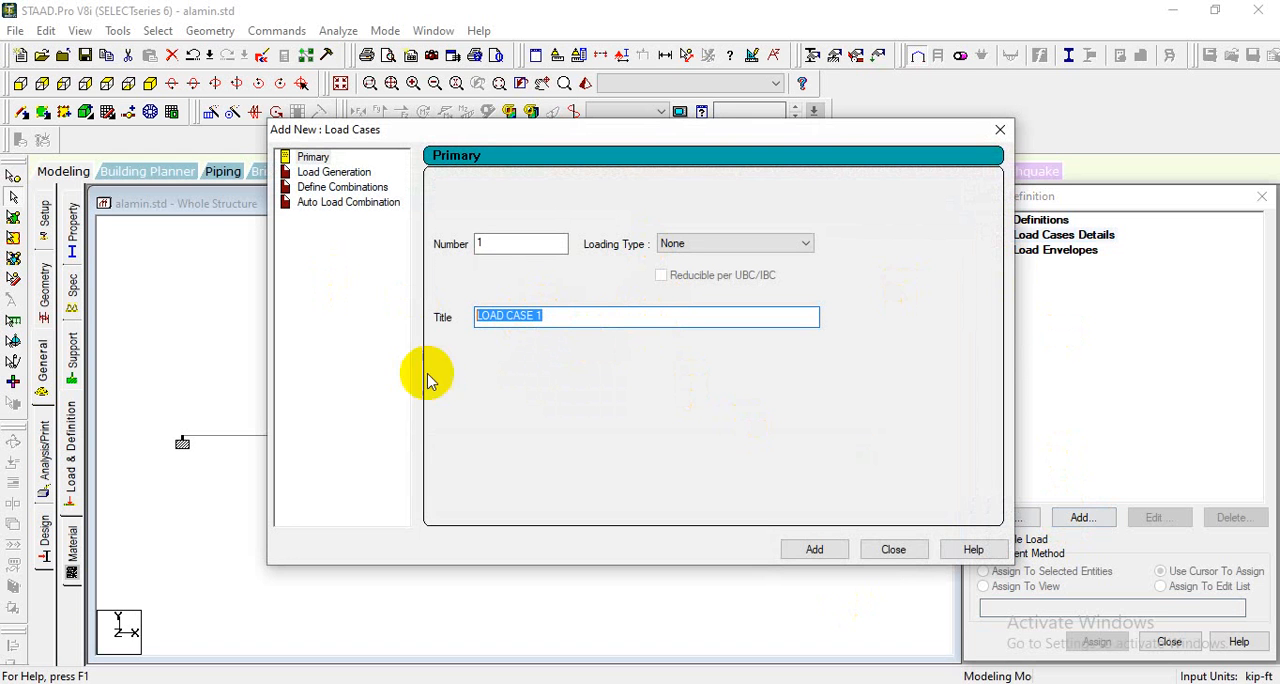
{"action": "left_click", "coordinate": [813, 550]}
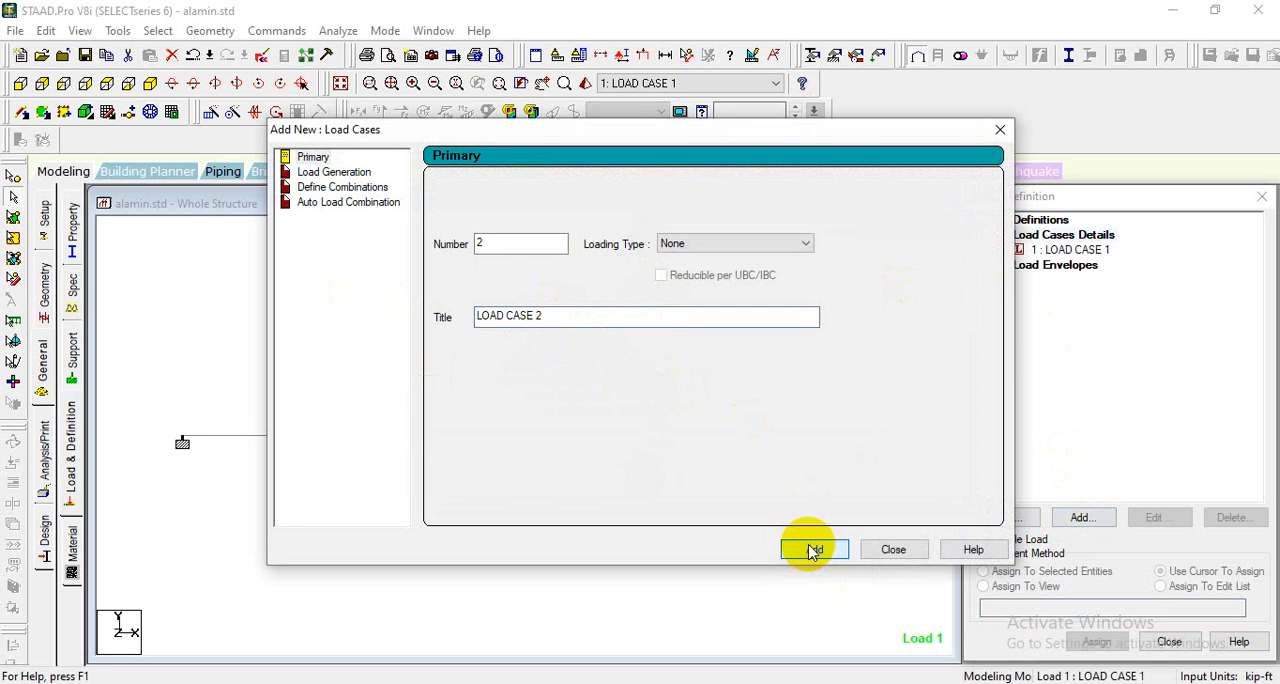
{"action": "left_click", "coordinate": [999, 129]}
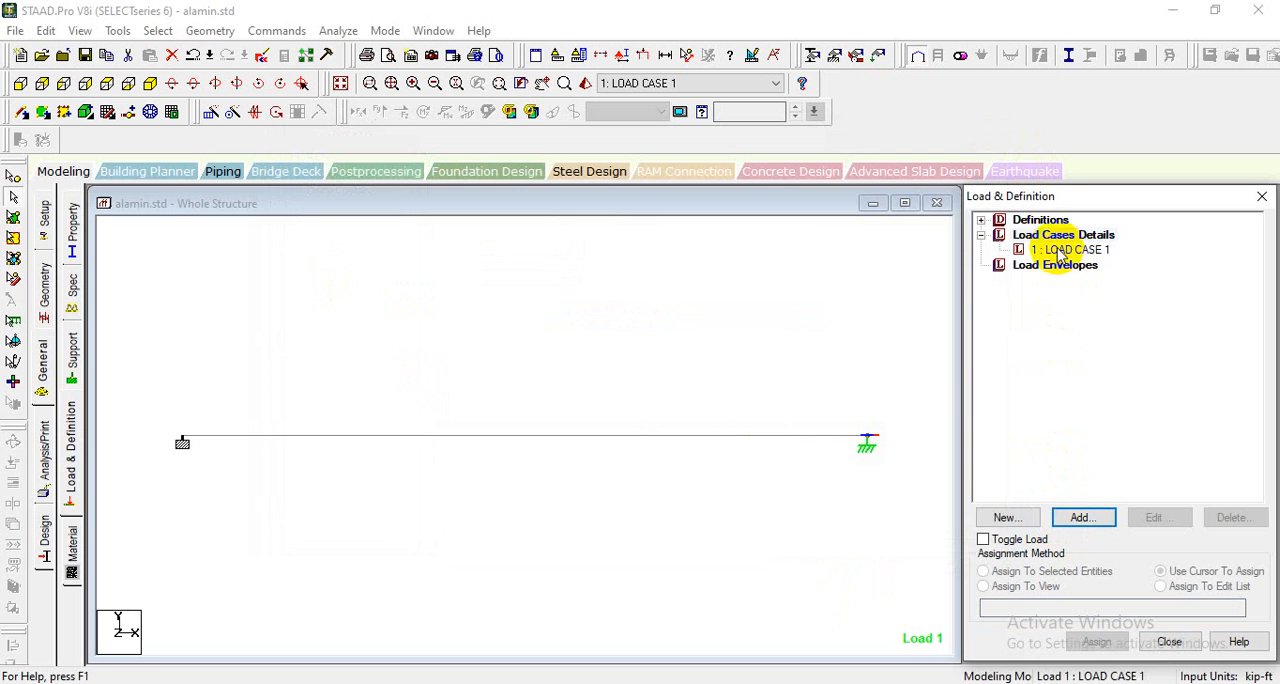
- Add a uniform member force of -13.1 kip/ft in direction GY to LOAD CASE 1, checking the value on the handwritten sheet
{"action": "left_click", "coordinate": [1059, 252]}
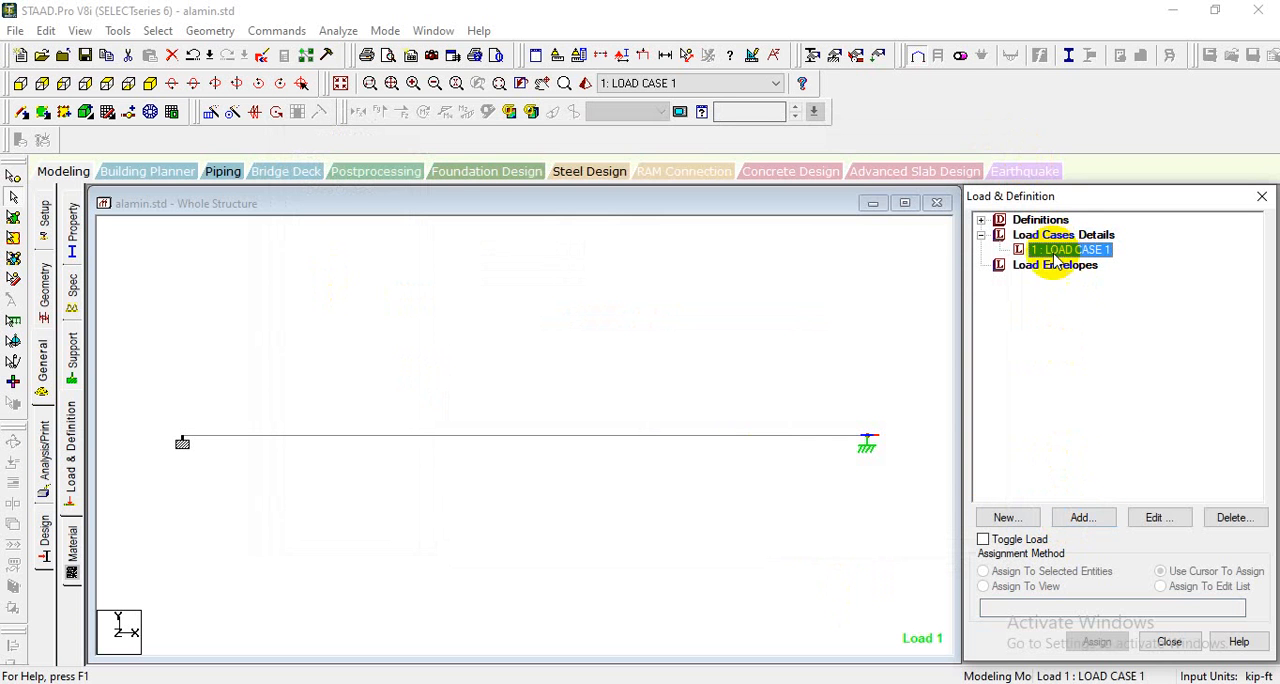
{"action": "left_click", "coordinate": [1050, 235]}
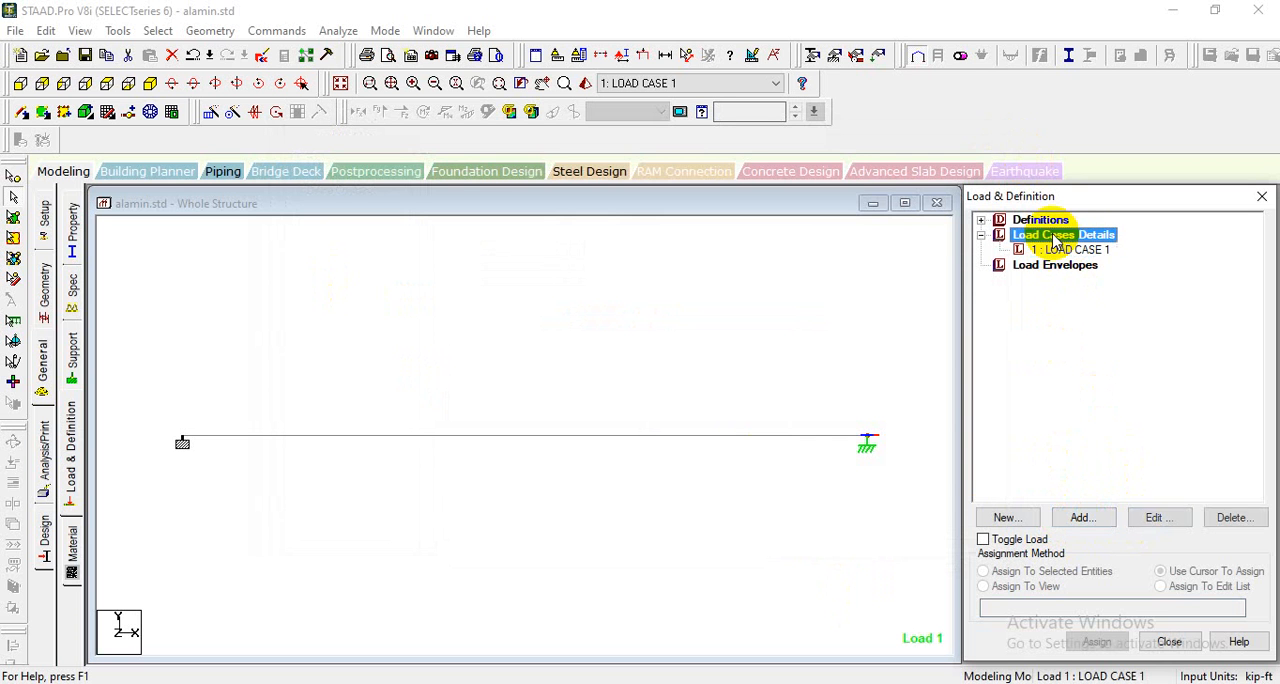
{"action": "left_click", "coordinate": [1085, 250]}
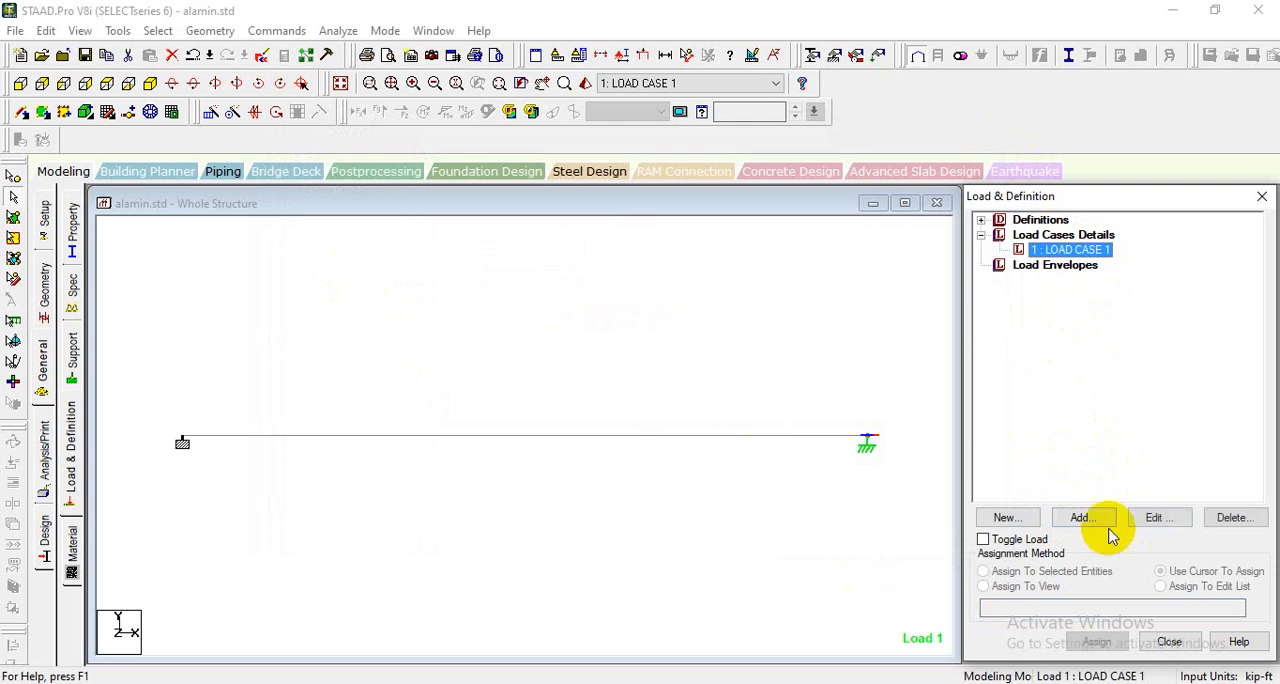
{"action": "left_click", "coordinate": [1078, 520]}
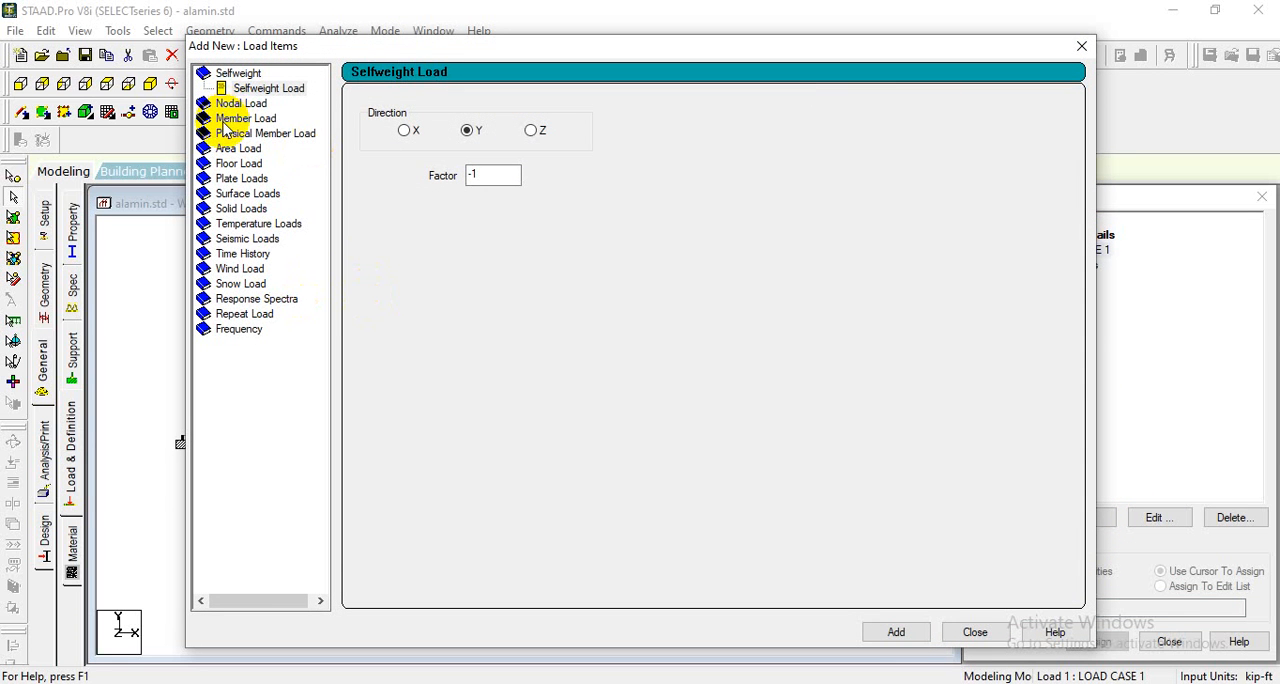
{"action": "left_click", "coordinate": [240, 104]}
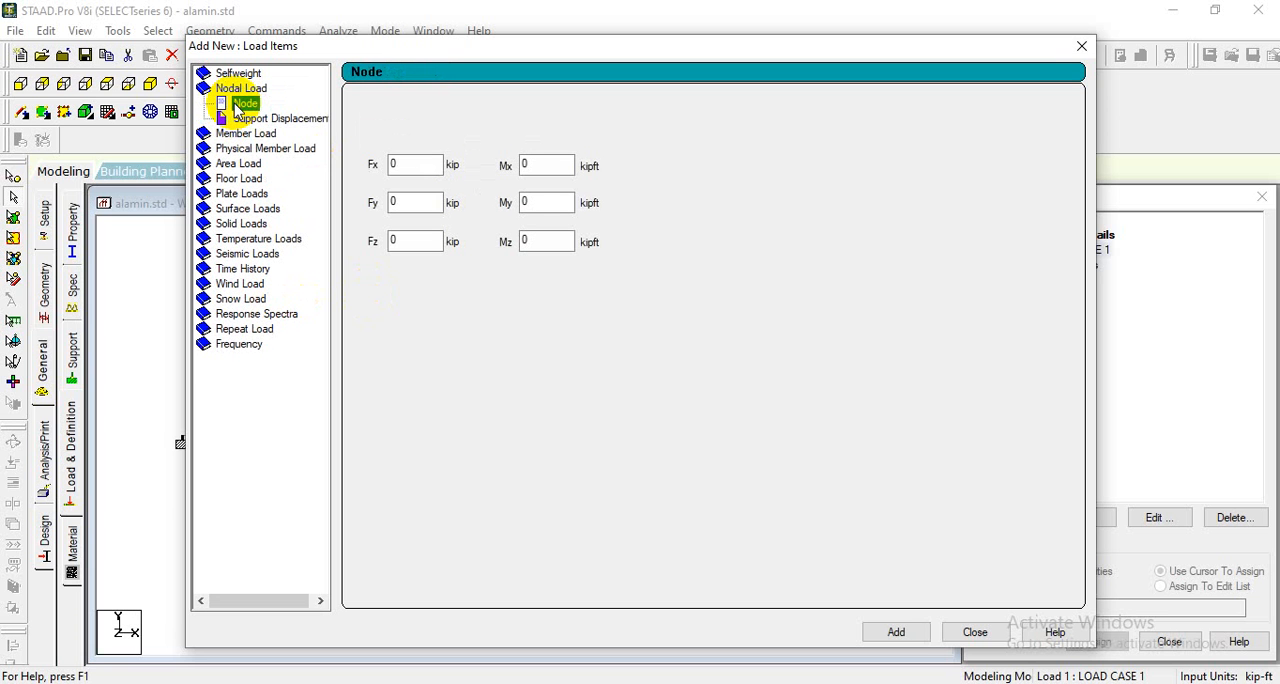
{"action": "left_click", "coordinate": [206, 88]}
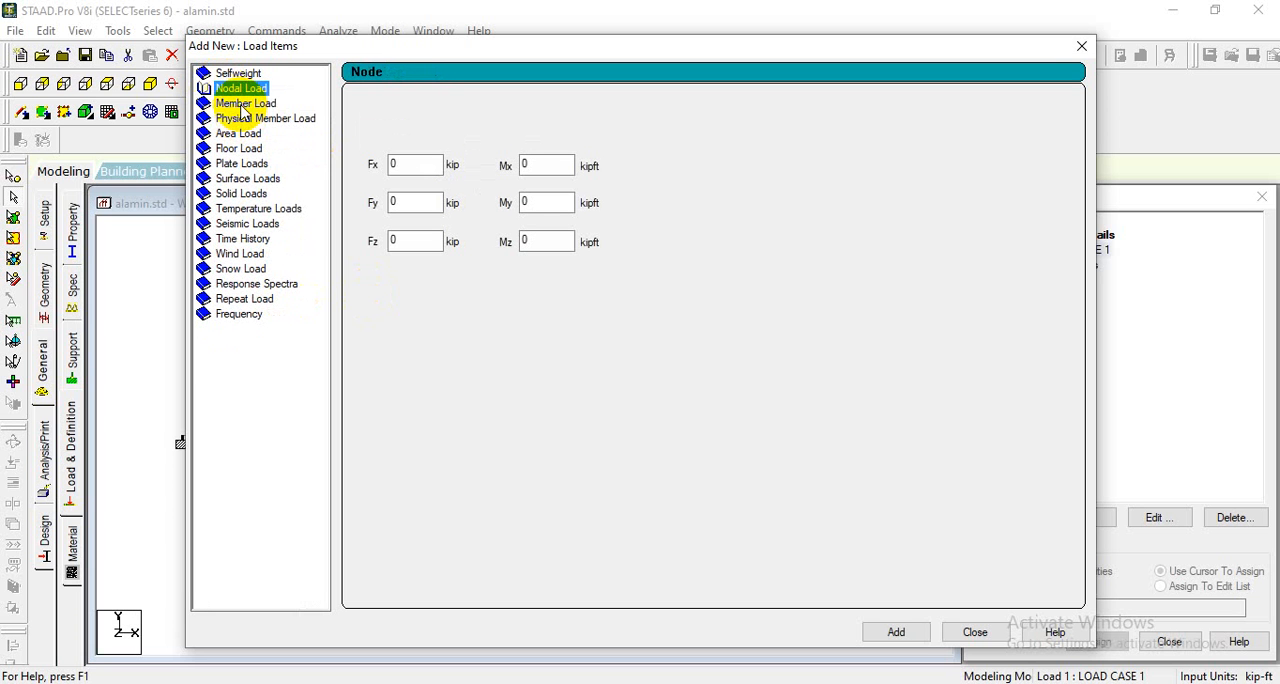
{"action": "left_click", "coordinate": [241, 106]}
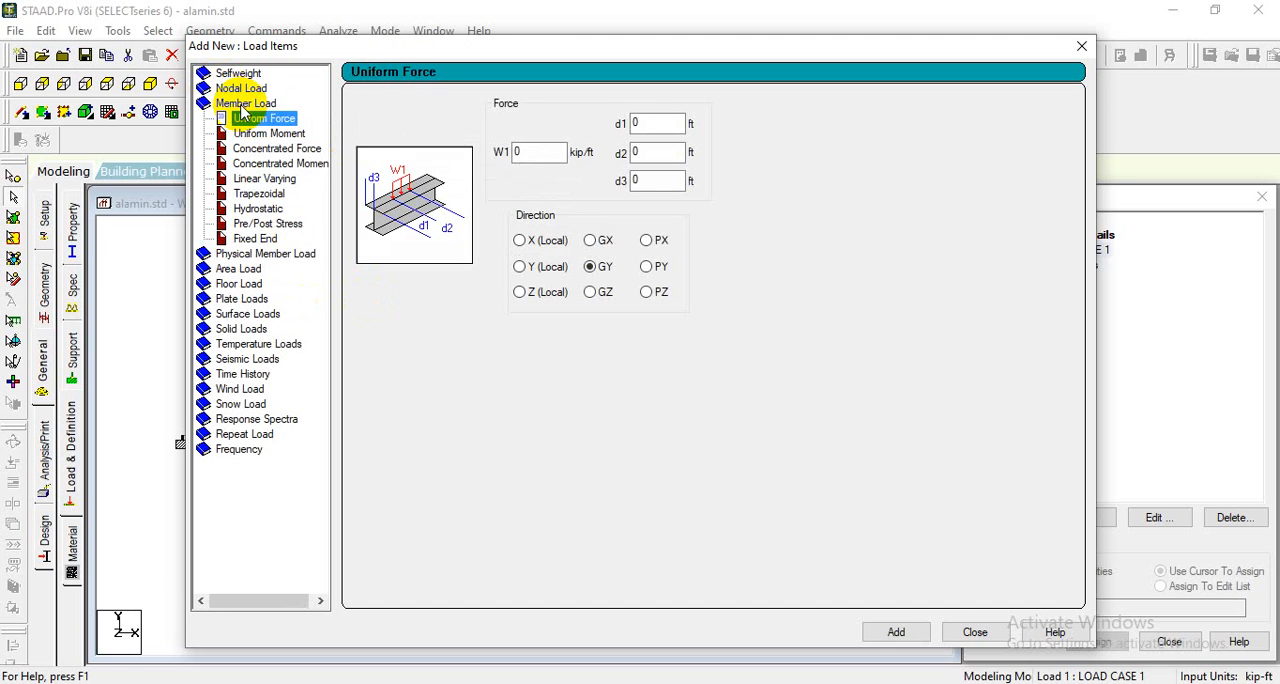
{"action": "double_click", "coordinate": [547, 154]}
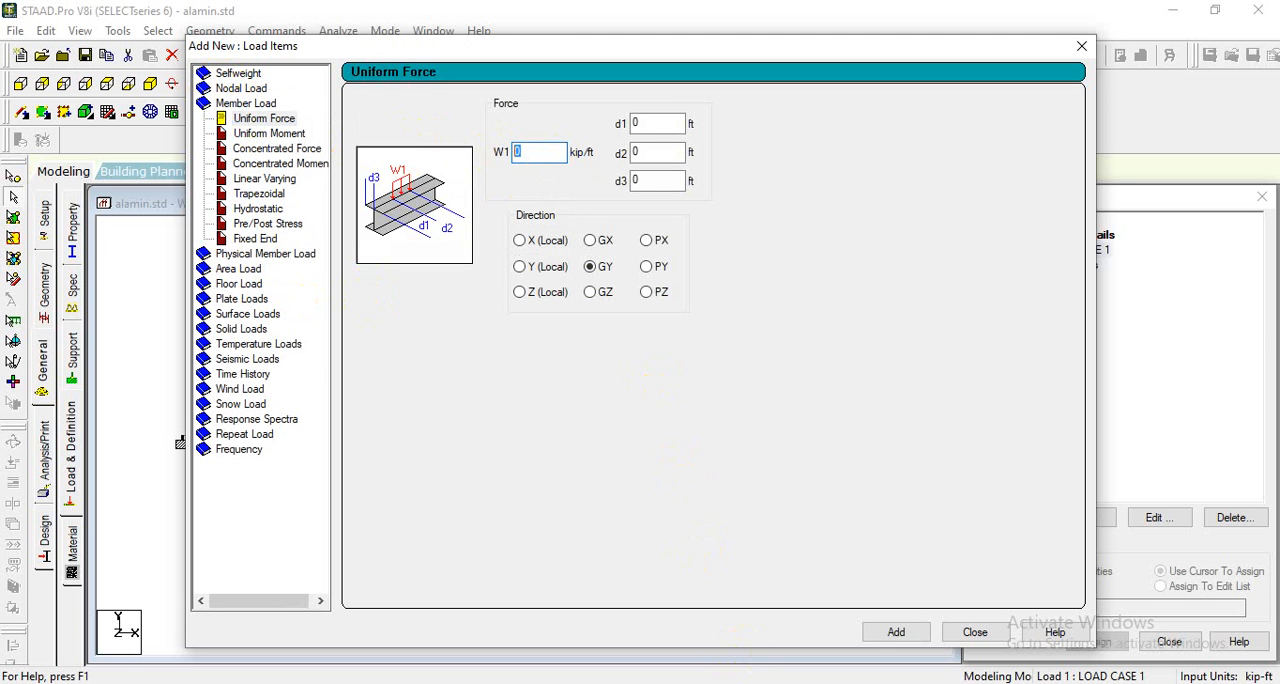
{"action": "key", "text": "alt+Tab"}
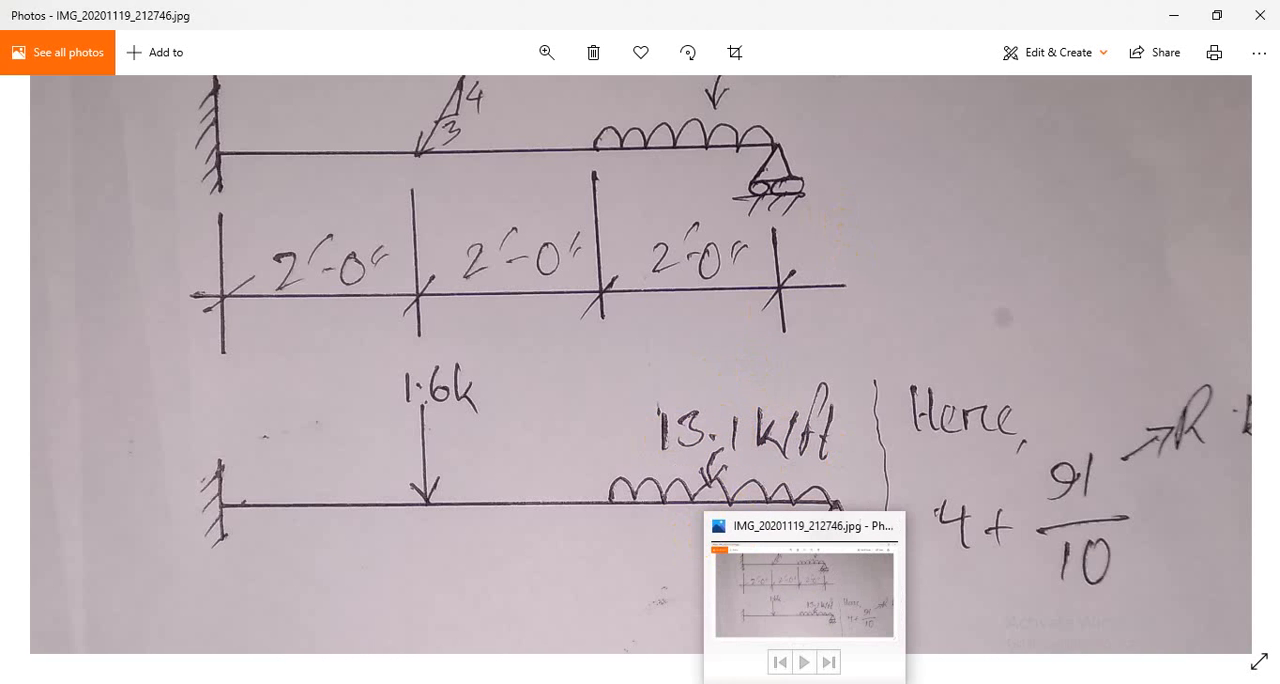
{"action": "left_click", "coordinate": [771, 608]}
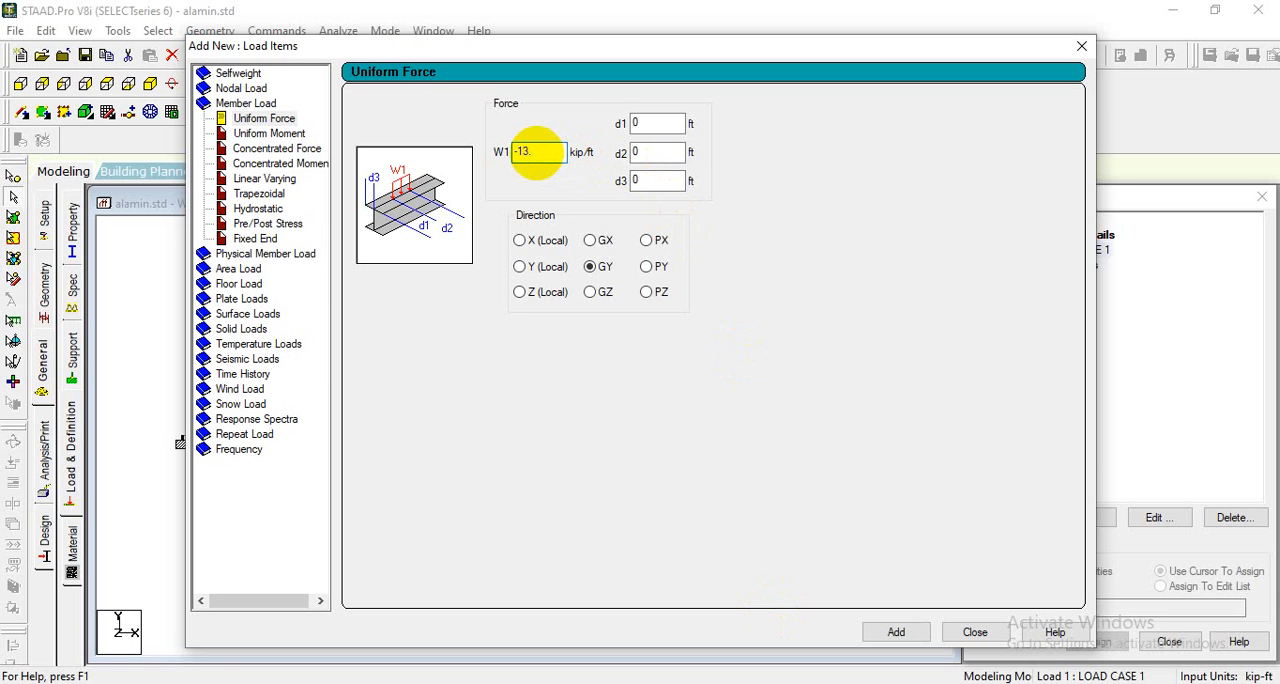
{"action": "left_click", "coordinate": [637, 123]}
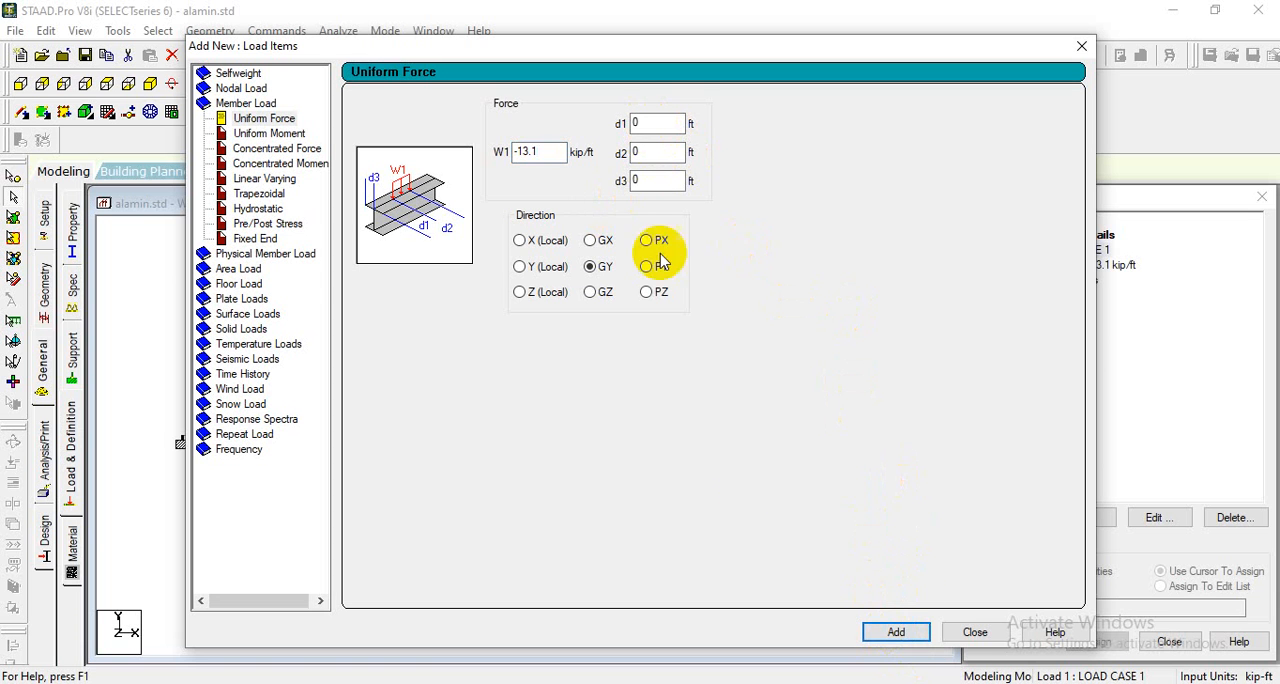
{"action": "left_click", "coordinate": [972, 631]}
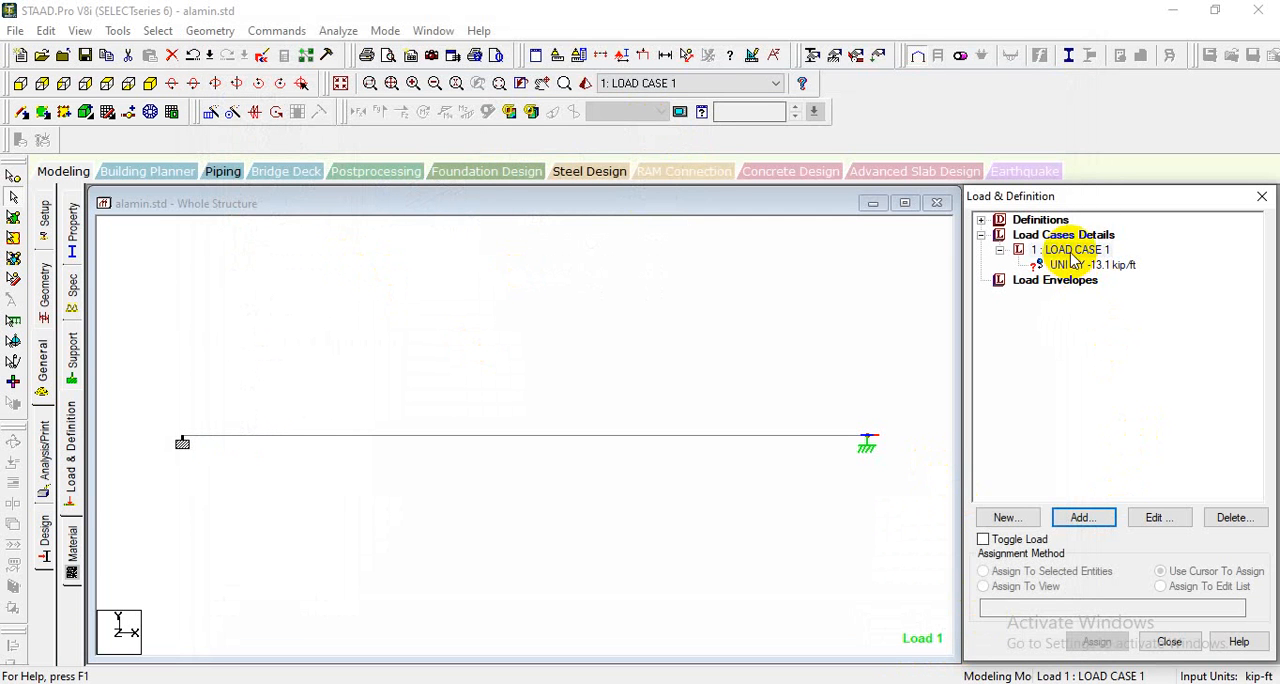
- Add a nodal load with Fy of -1.6 kip to LOAD CASE 1
{"action": "left_click", "coordinate": [1082, 517]}
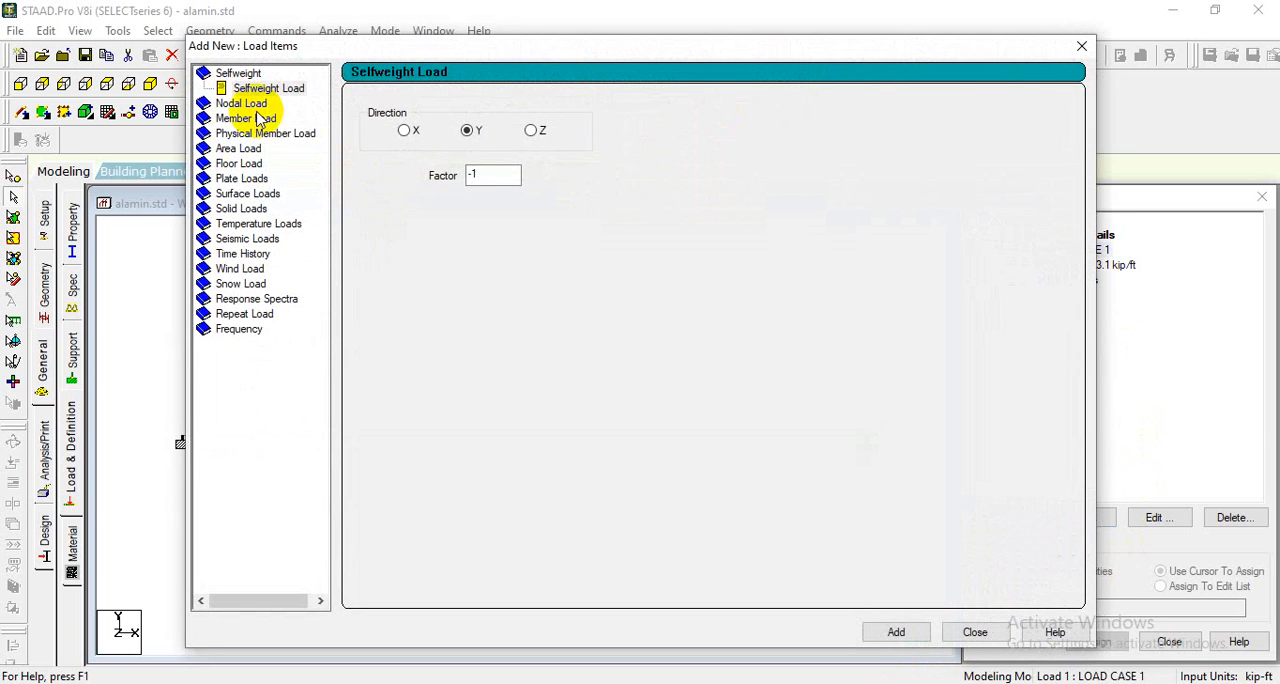
{"action": "left_click", "coordinate": [250, 118]}
{"action": "left_click", "coordinate": [520, 152]}
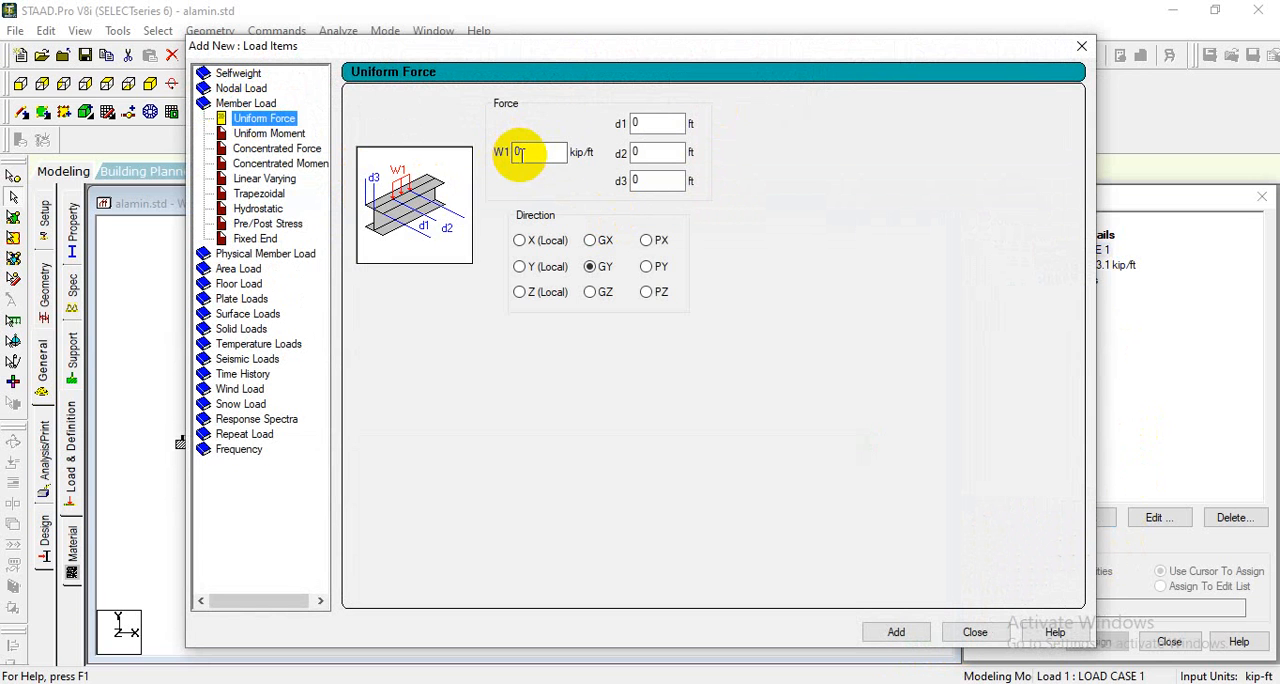
{"action": "left_click_drag", "start_coordinate": [530, 152], "coordinate": [495, 150]}
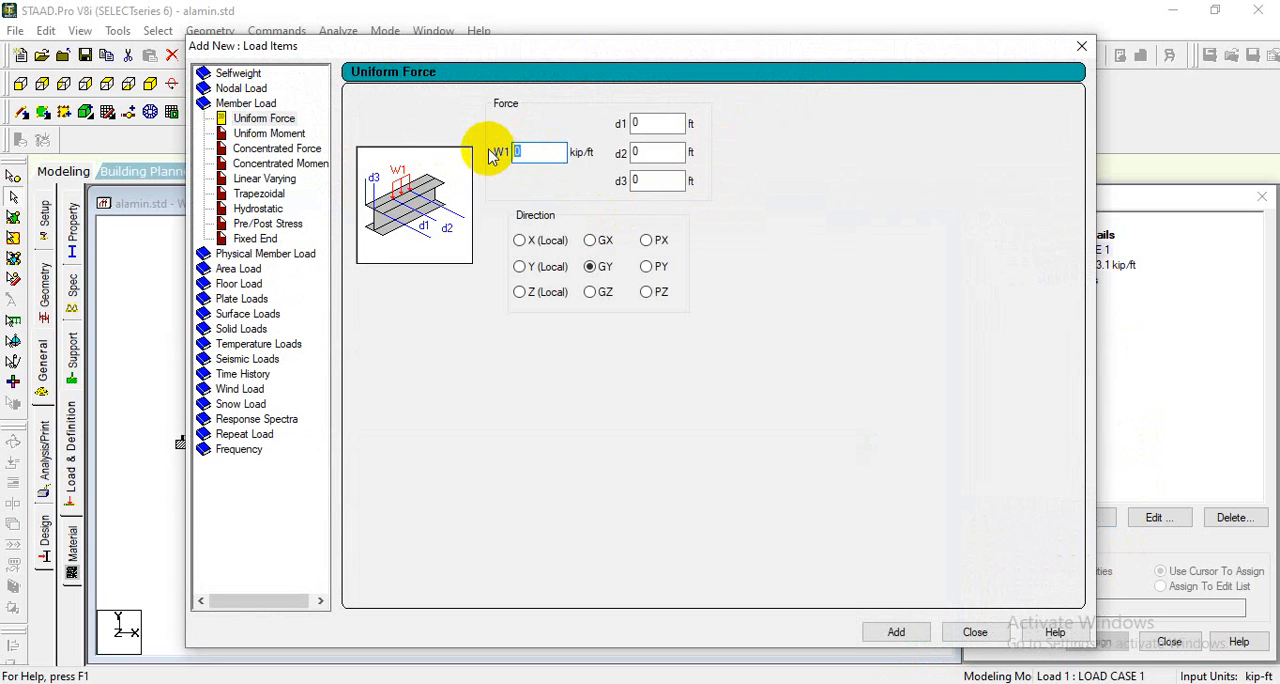
{"action": "left_click", "coordinate": [240, 89]}
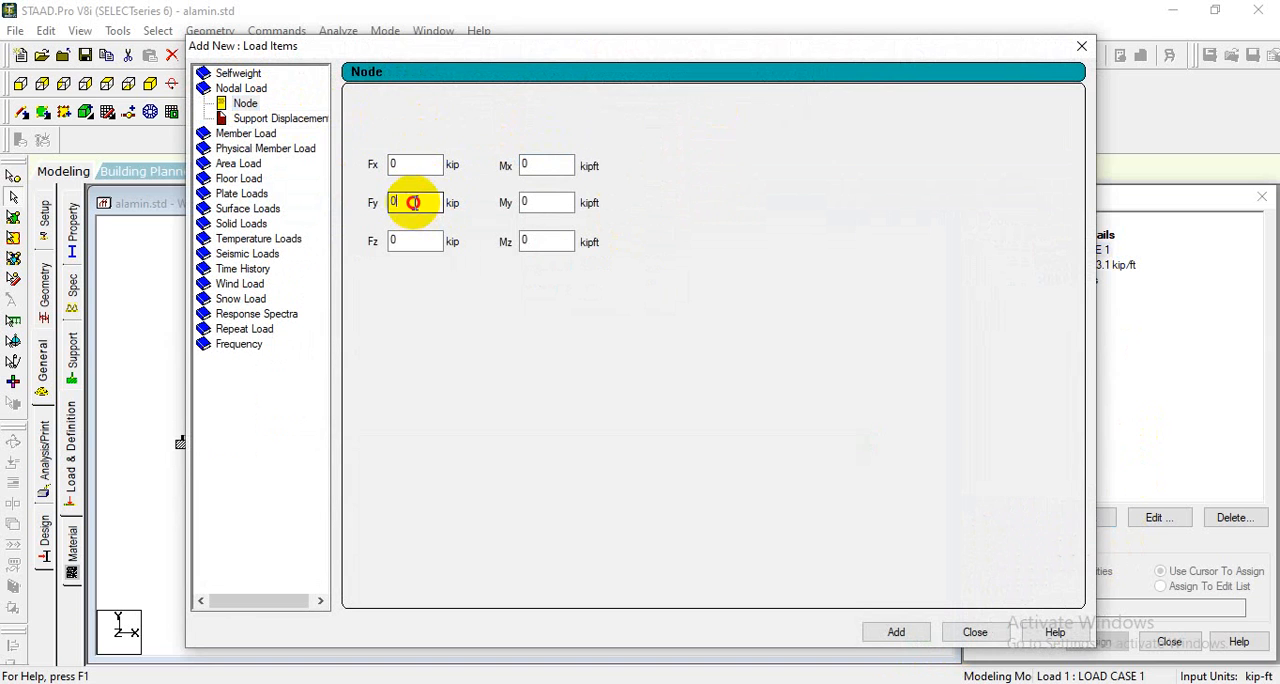
{"action": "left_click_drag", "start_coordinate": [414, 203], "coordinate": [356, 201]}
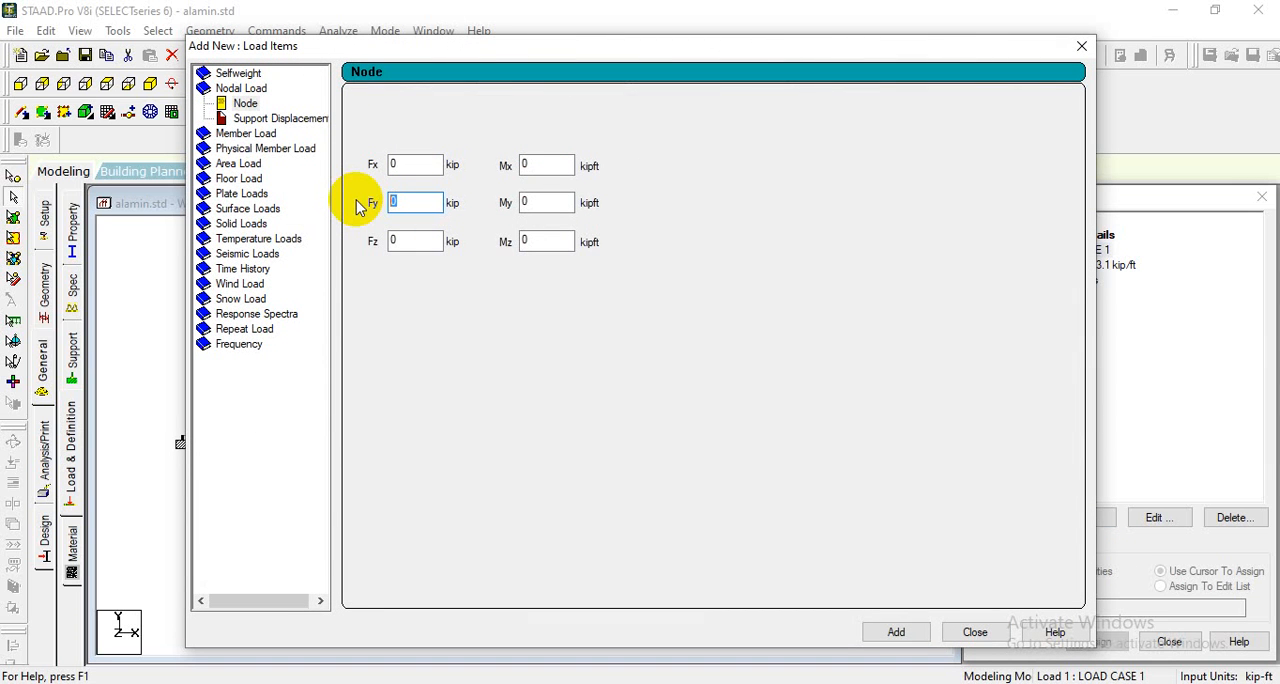
{"action": "type", "text": "1.6"}
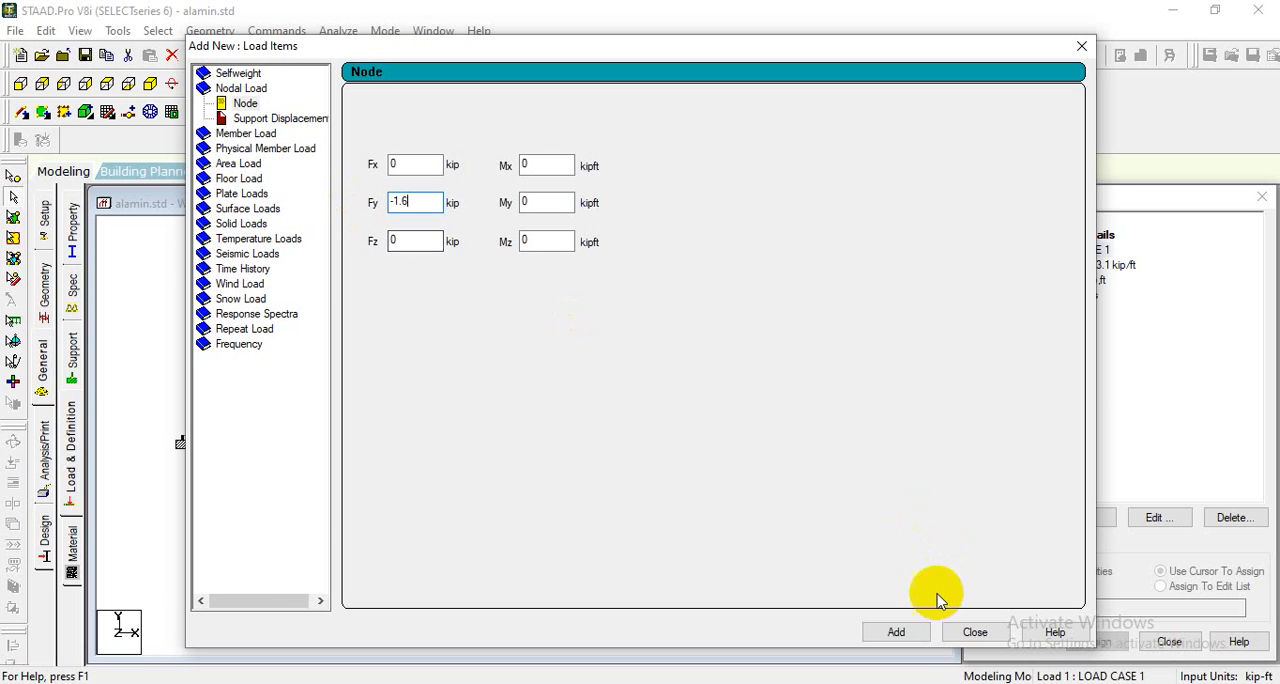
{"action": "left_click", "coordinate": [896, 631]}
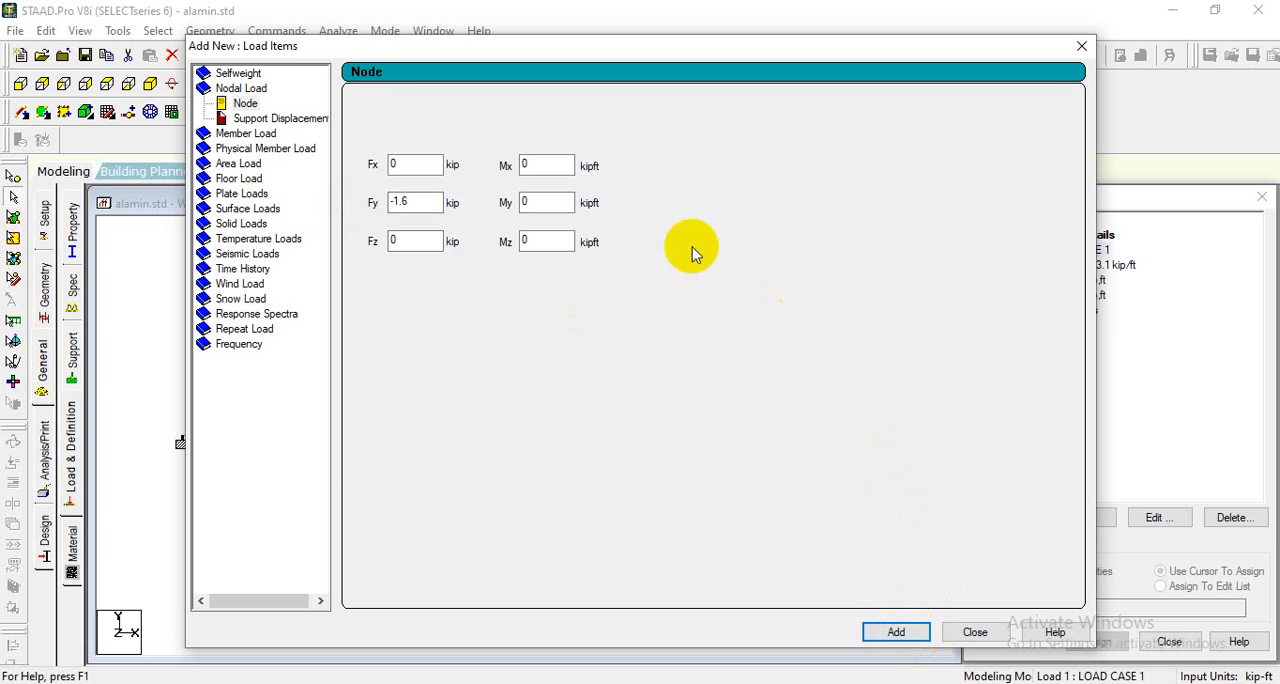
- Finish adding load items and delete the duplicate FY -1.6 kip nodal load from LOAD CASE 1
{"action": "left_click", "coordinate": [256, 134]}
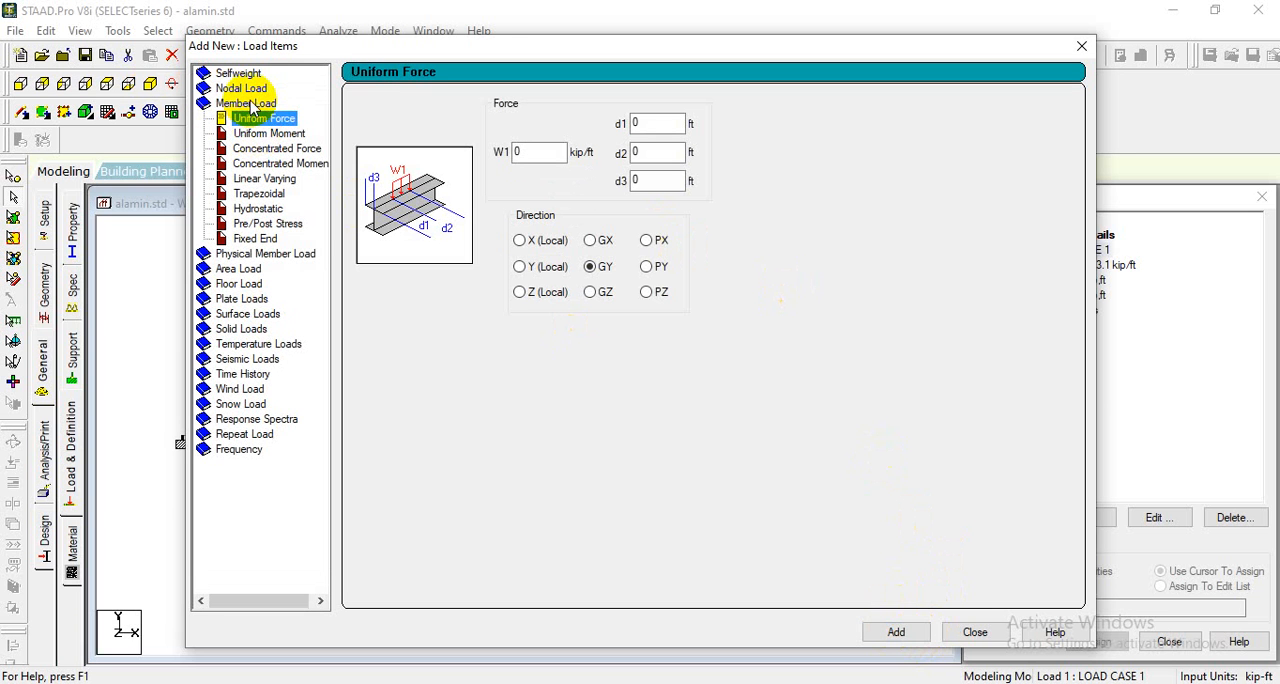
{"action": "left_click", "coordinate": [243, 88]}
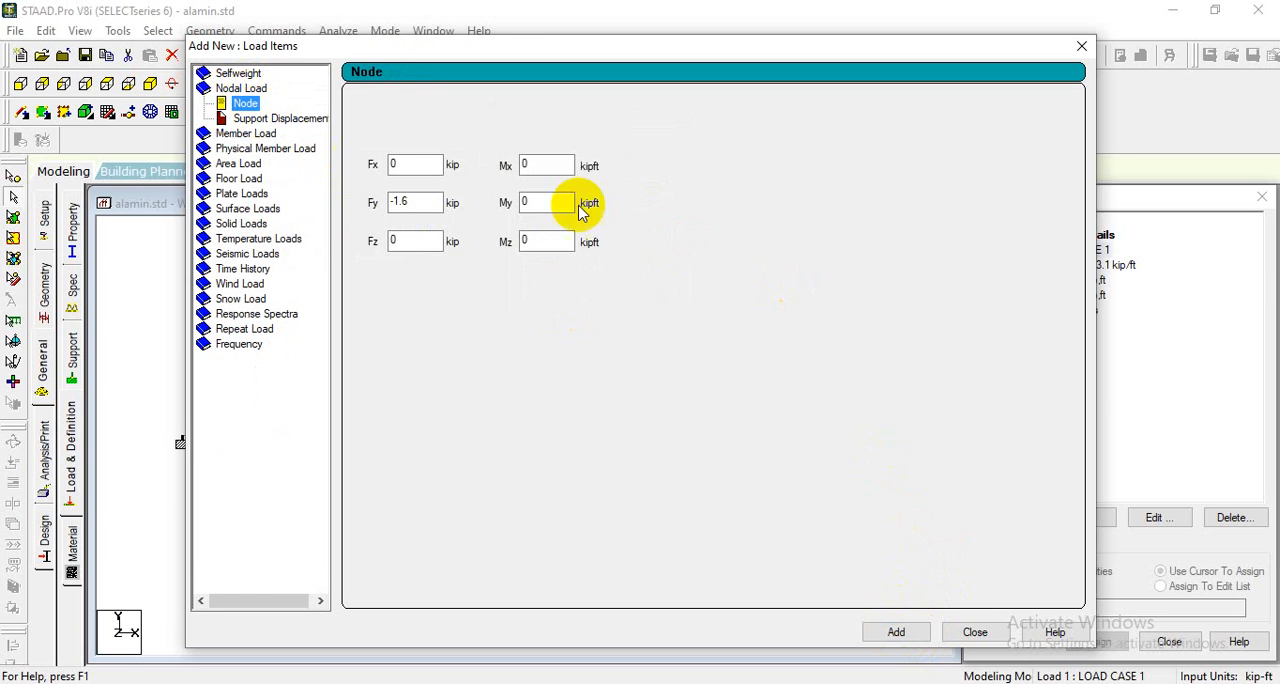
{"action": "left_click", "coordinate": [978, 632]}
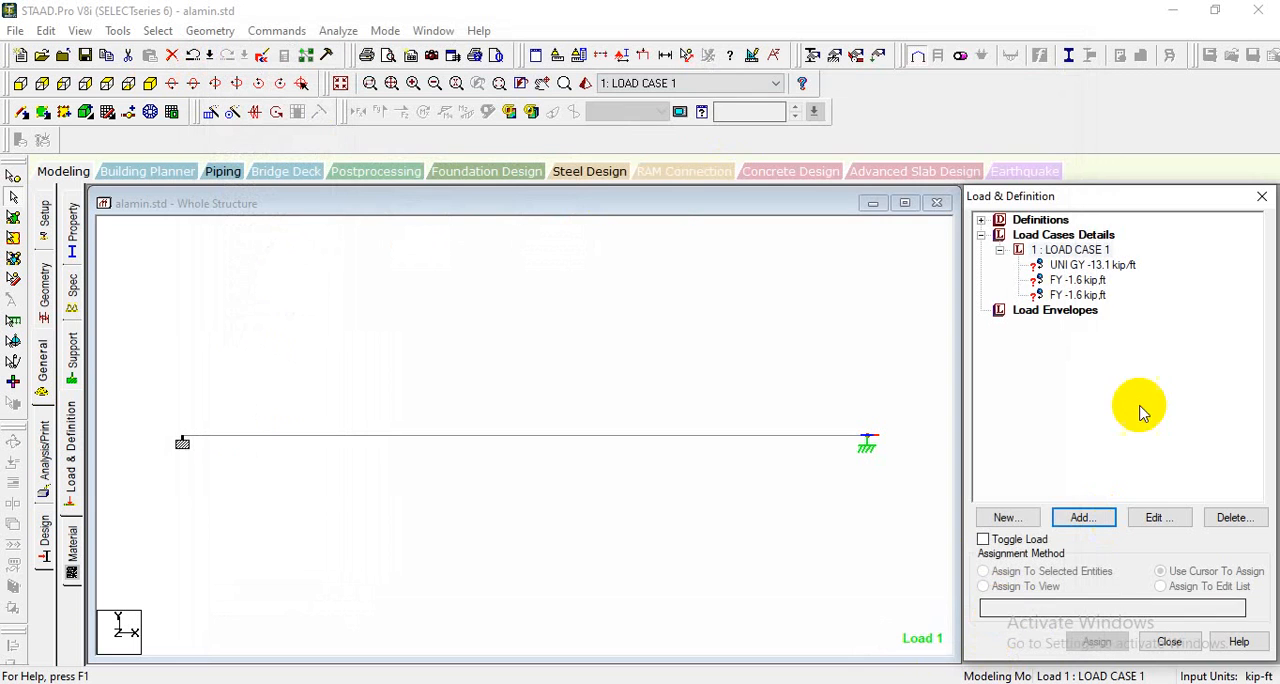
{"action": "left_click", "coordinate": [1078, 296]}
{"action": "left_click", "coordinate": [1234, 517]}
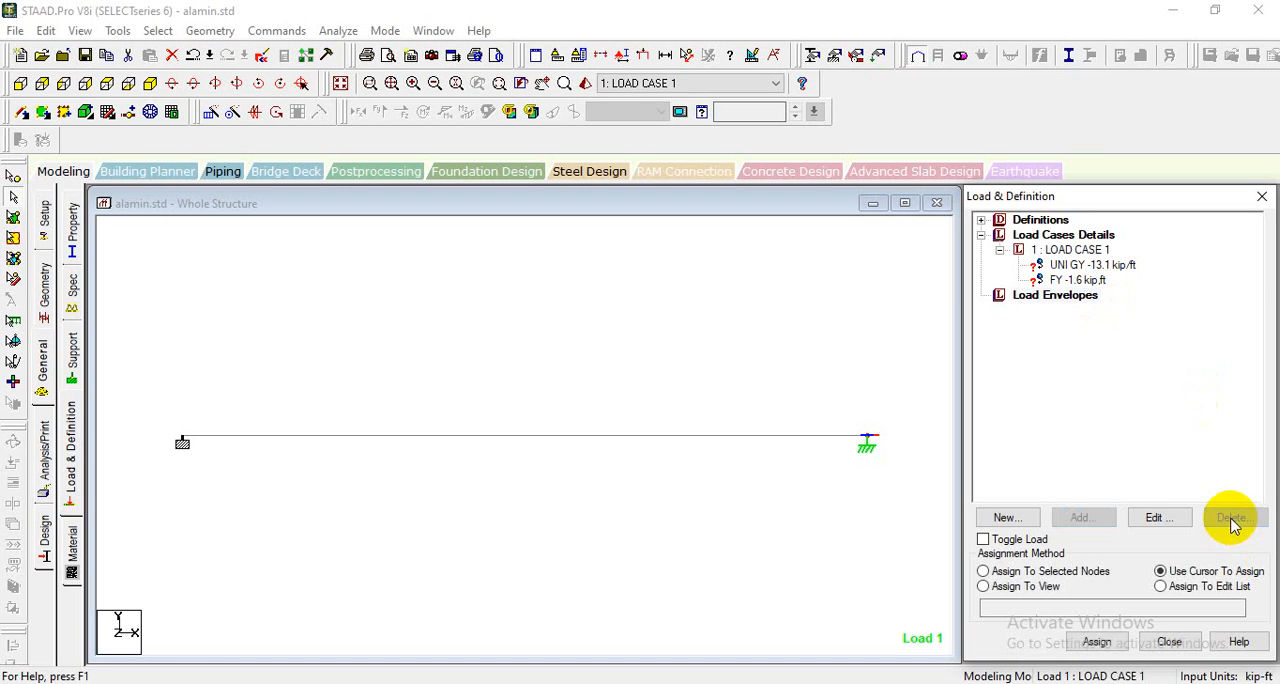
- Assign the UNI GY -13.1 kip/ft load to the beam's right segment using Assign To Selected Beams, and shrink its displayed arrows
{"action": "left_click", "coordinate": [1065, 265]}
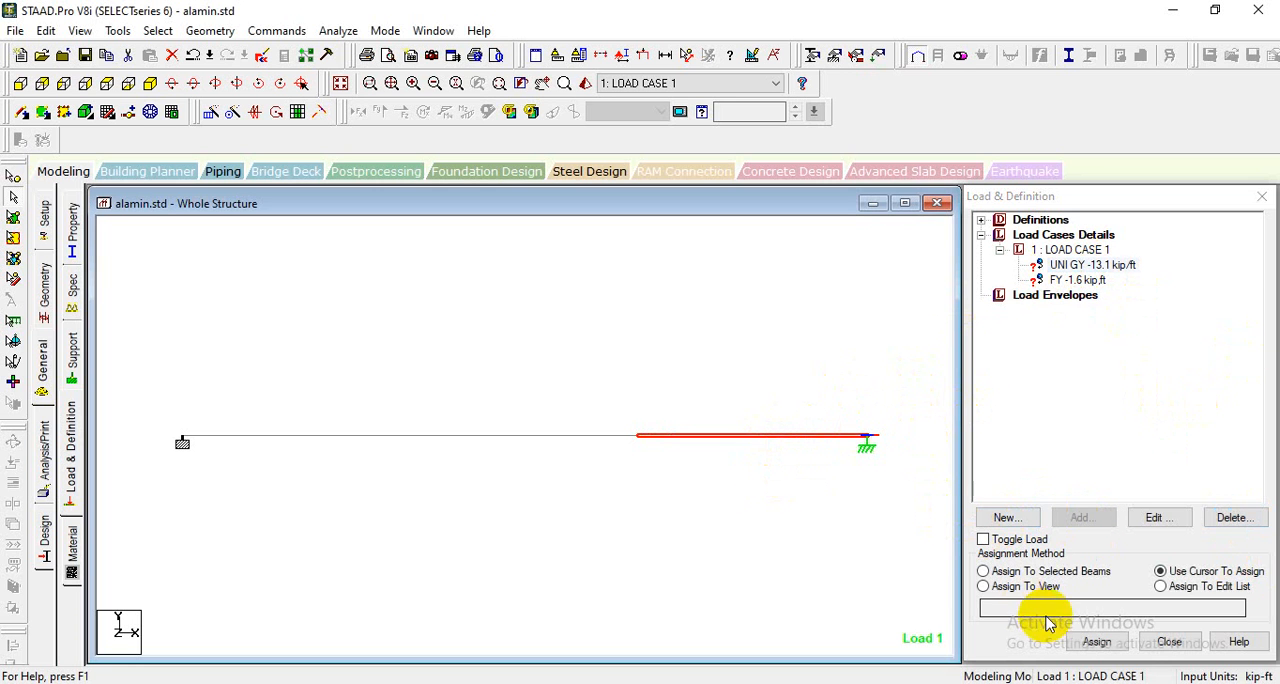
{"action": "left_click", "coordinate": [1065, 268]}
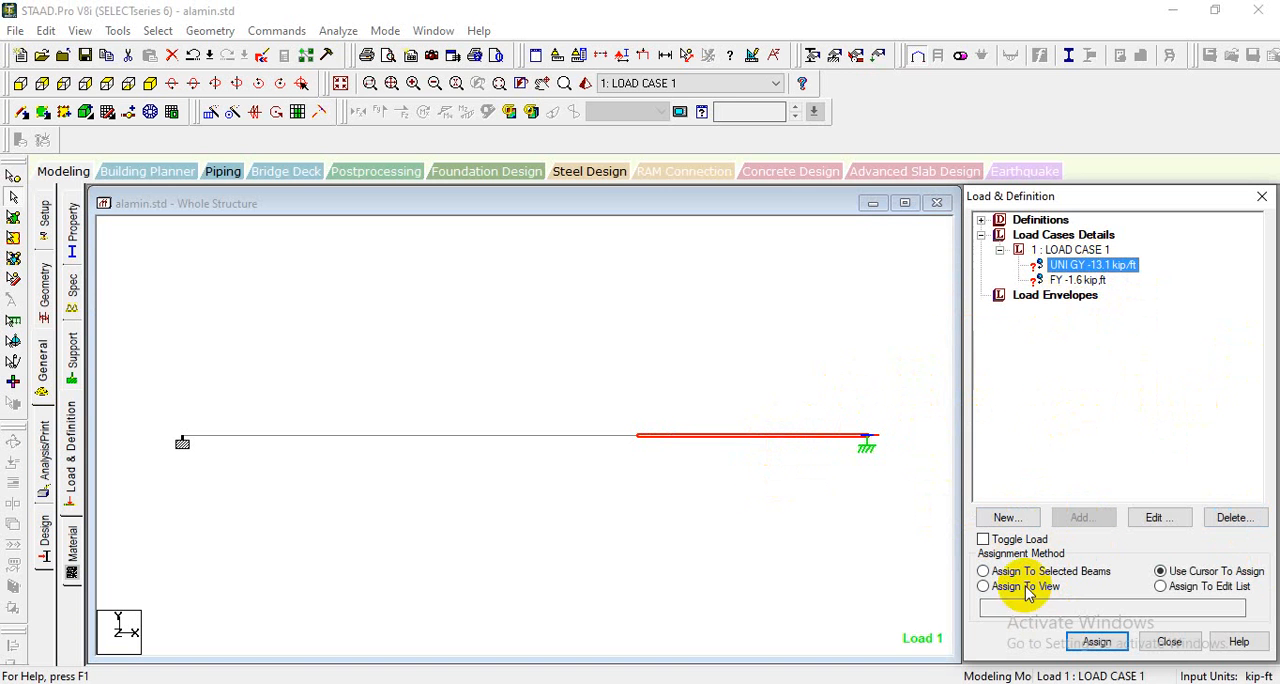
{"action": "left_click", "coordinate": [1015, 572]}
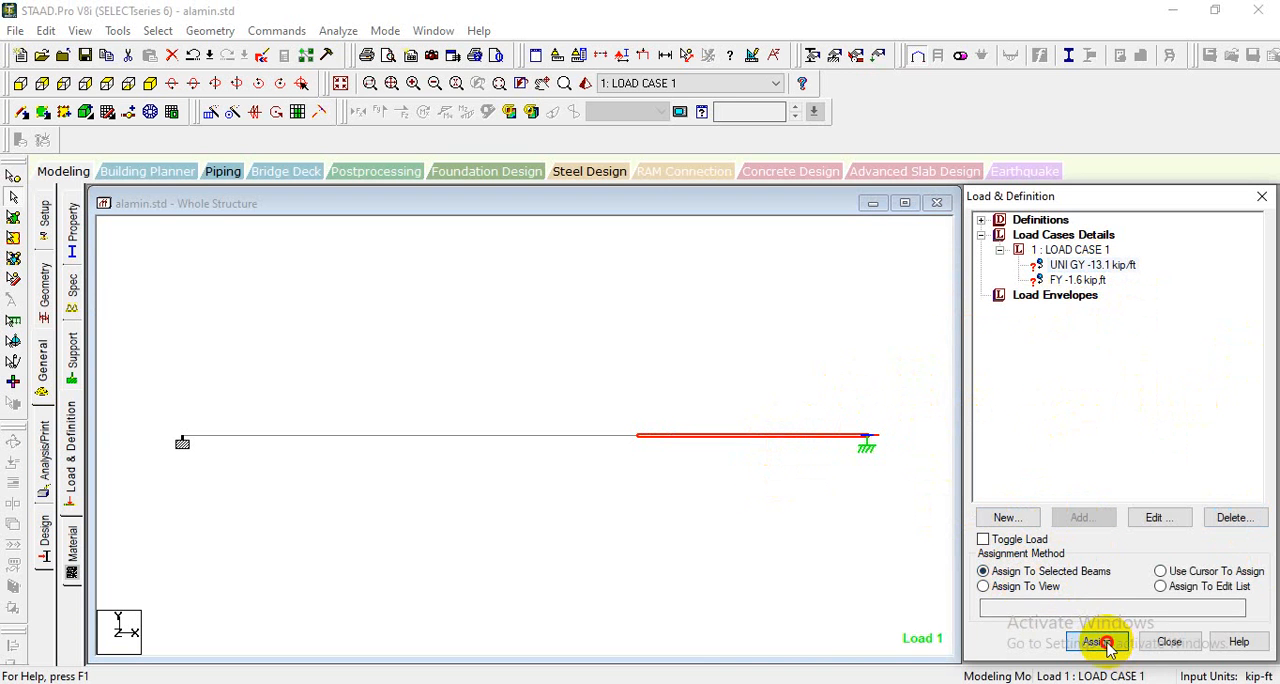
{"action": "left_click", "coordinate": [1096, 641]}
{"action": "left_click", "coordinate": [1156, 479]}
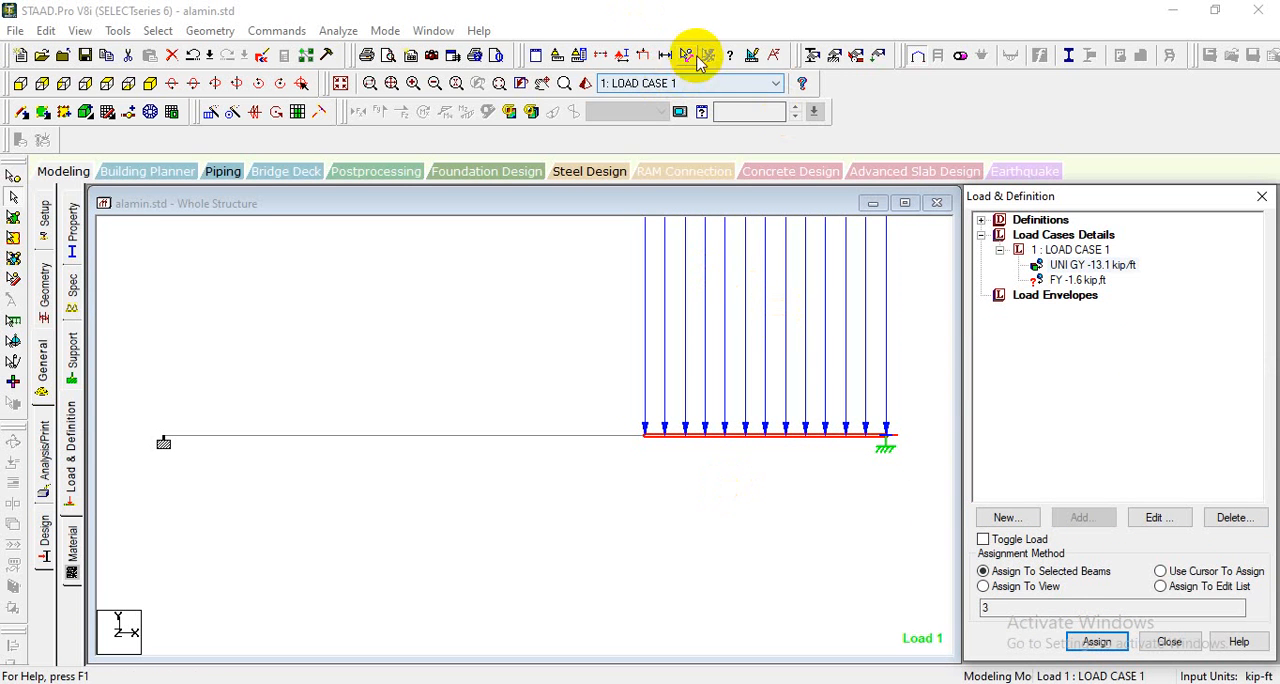
{"action": "left_click", "coordinate": [645, 58]}
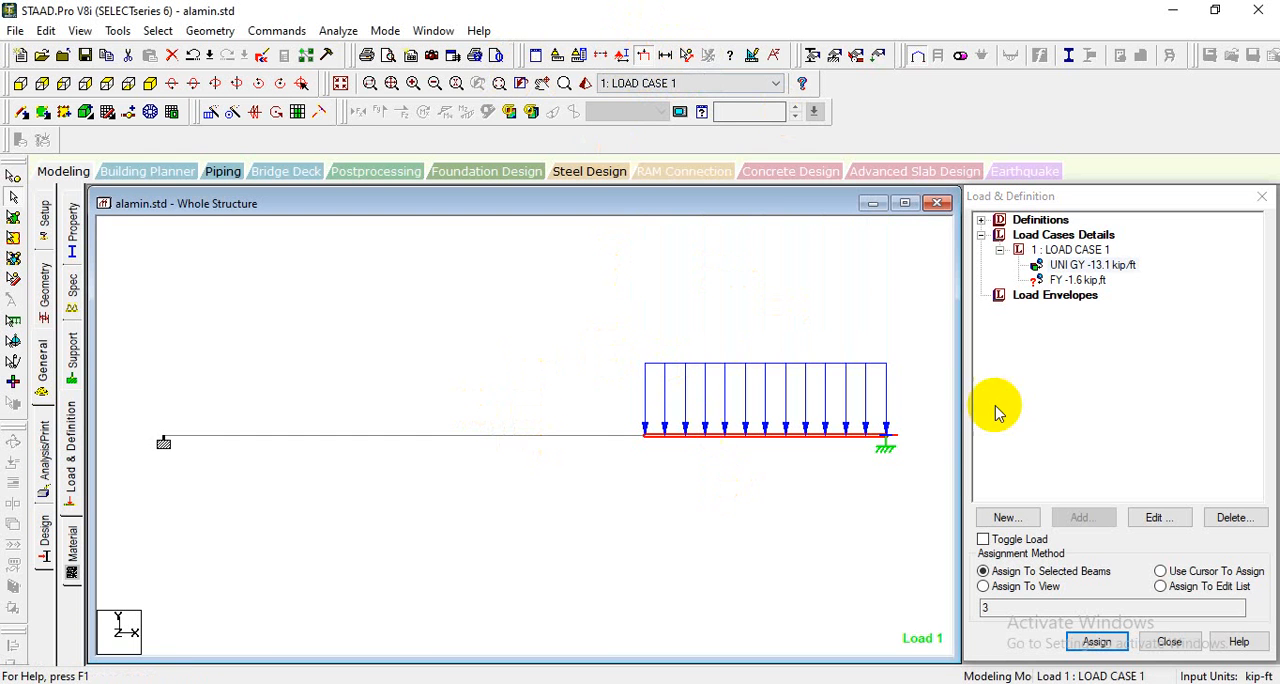
- Assign the FY -1.6 kip load to node 2 using Assign To Selected Nodes, and shrink its displayed arrow to fit the view
{"action": "left_click_drag", "start_coordinate": [394, 368], "coordinate": [422, 440]}
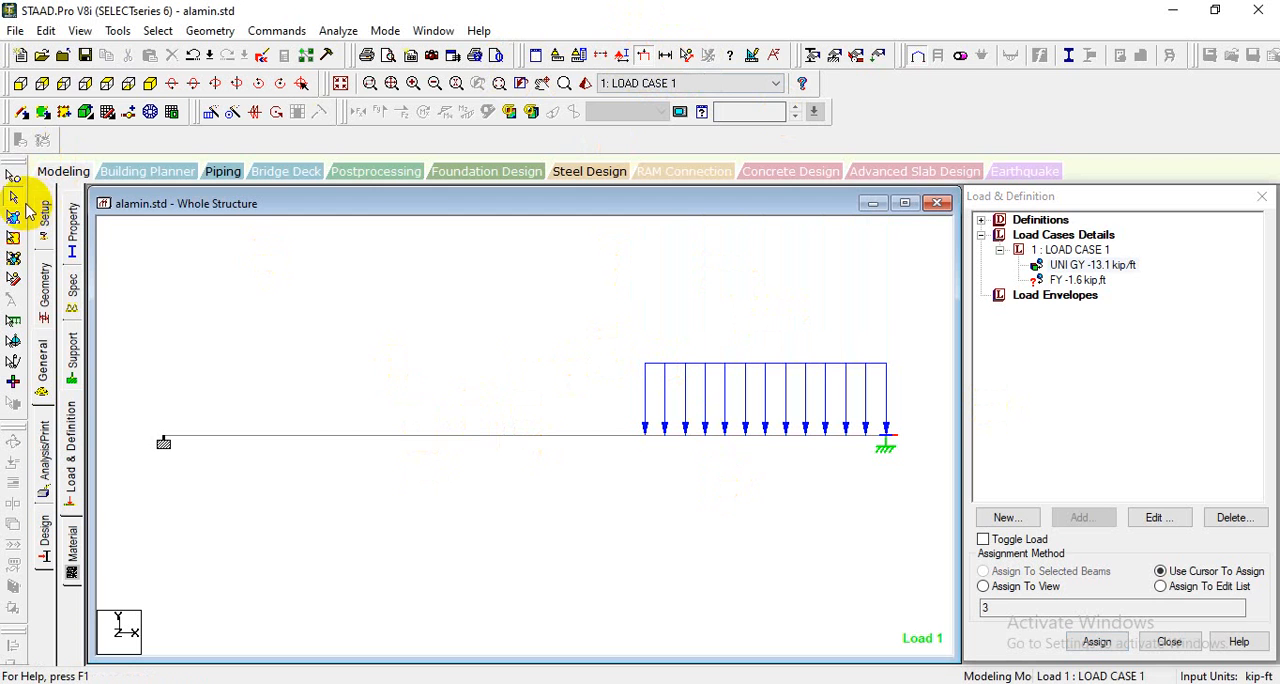
{"action": "left_click", "coordinate": [13, 176]}
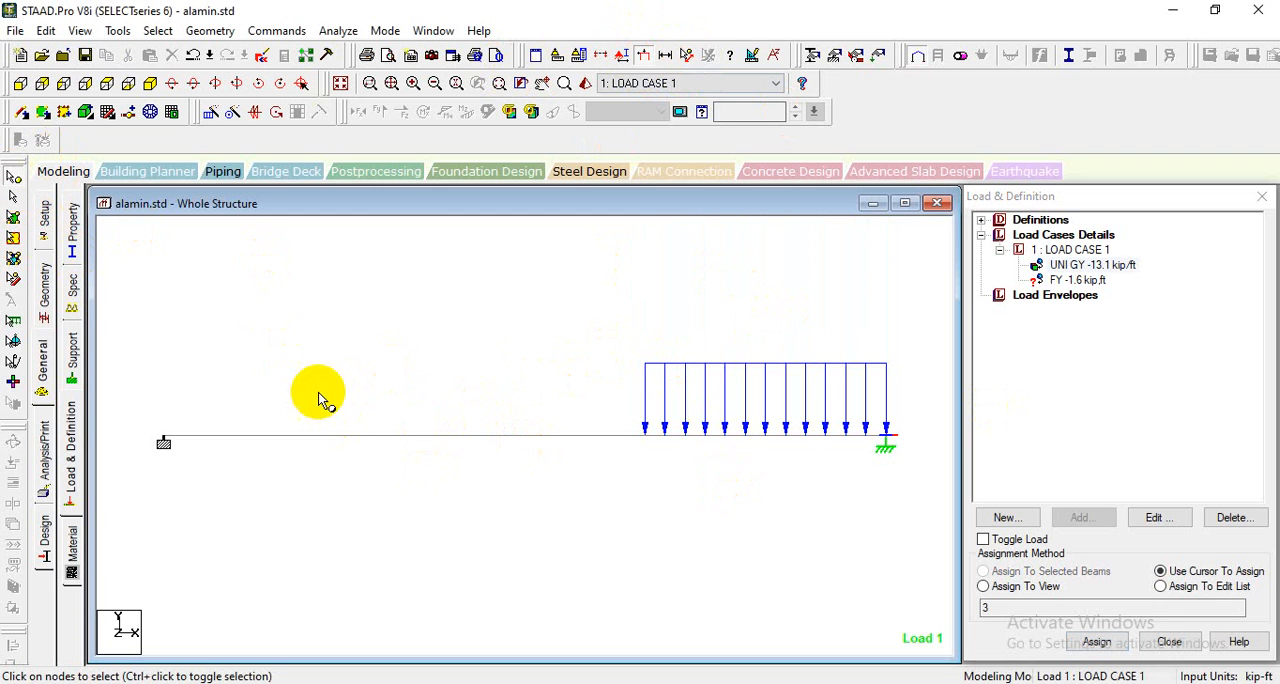
{"action": "left_click_drag", "start_coordinate": [334, 363], "coordinate": [512, 495]}
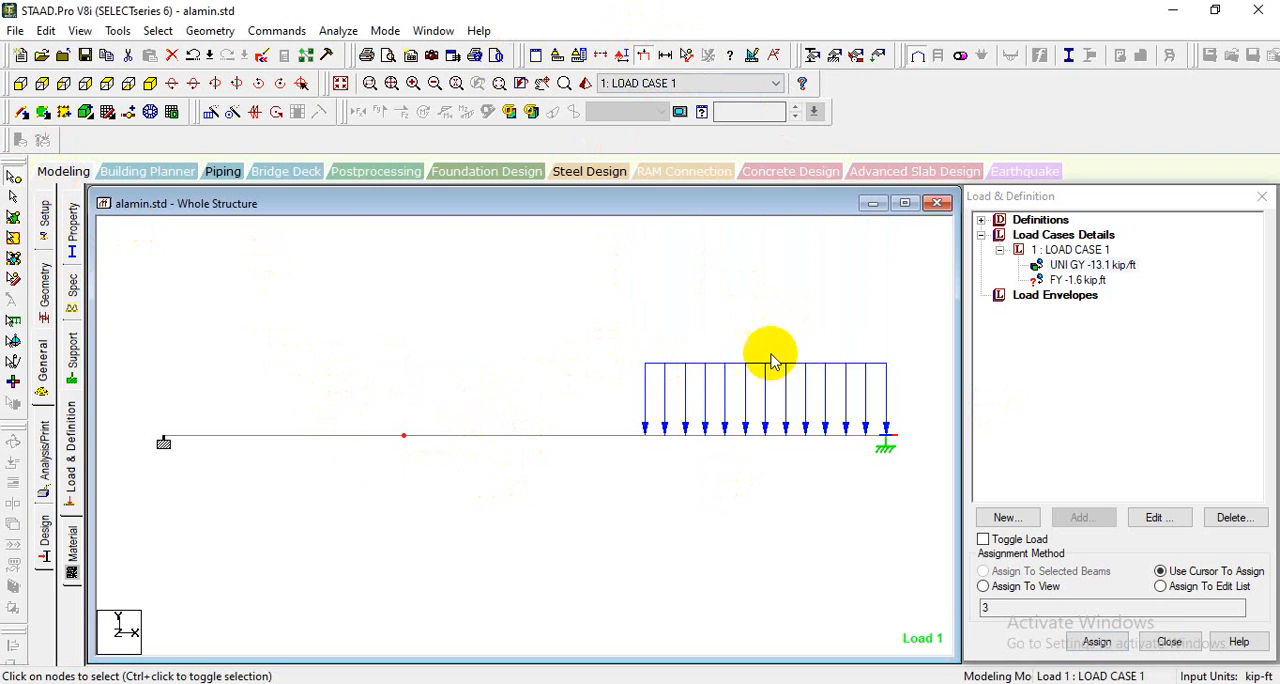
{"action": "left_click", "coordinate": [1072, 280]}
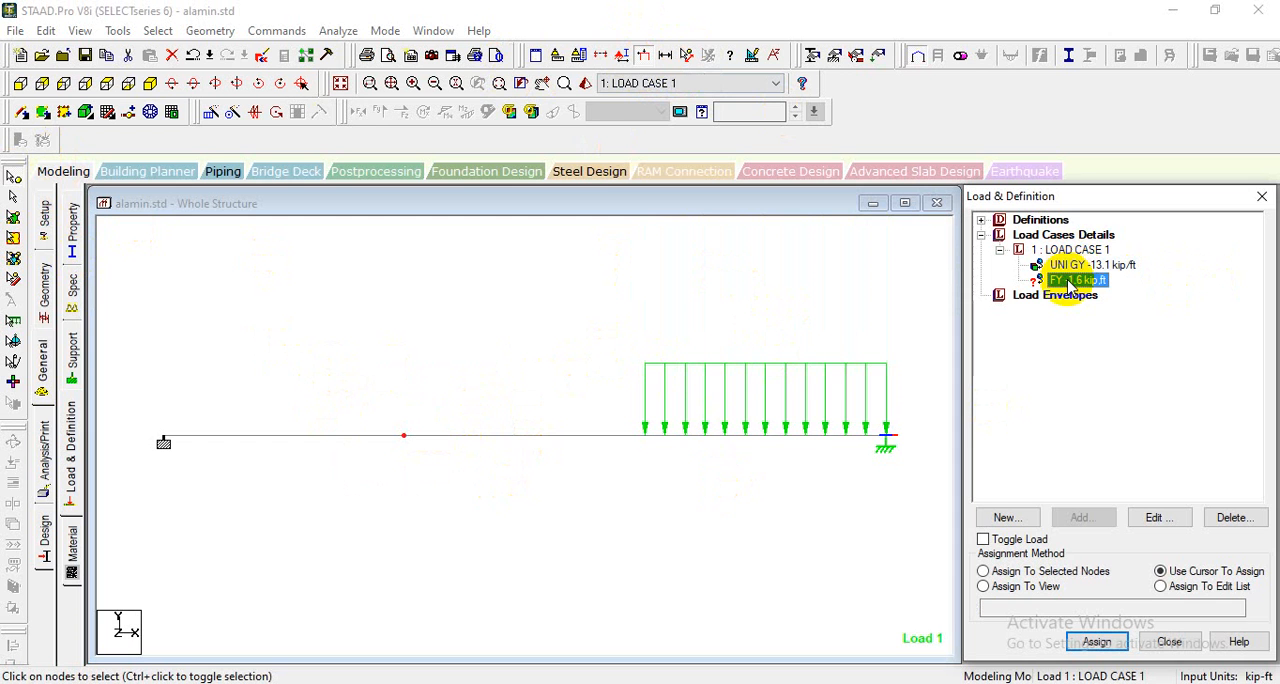
{"action": "left_click", "coordinate": [1050, 571]}
{"action": "left_click", "coordinate": [1080, 645]}
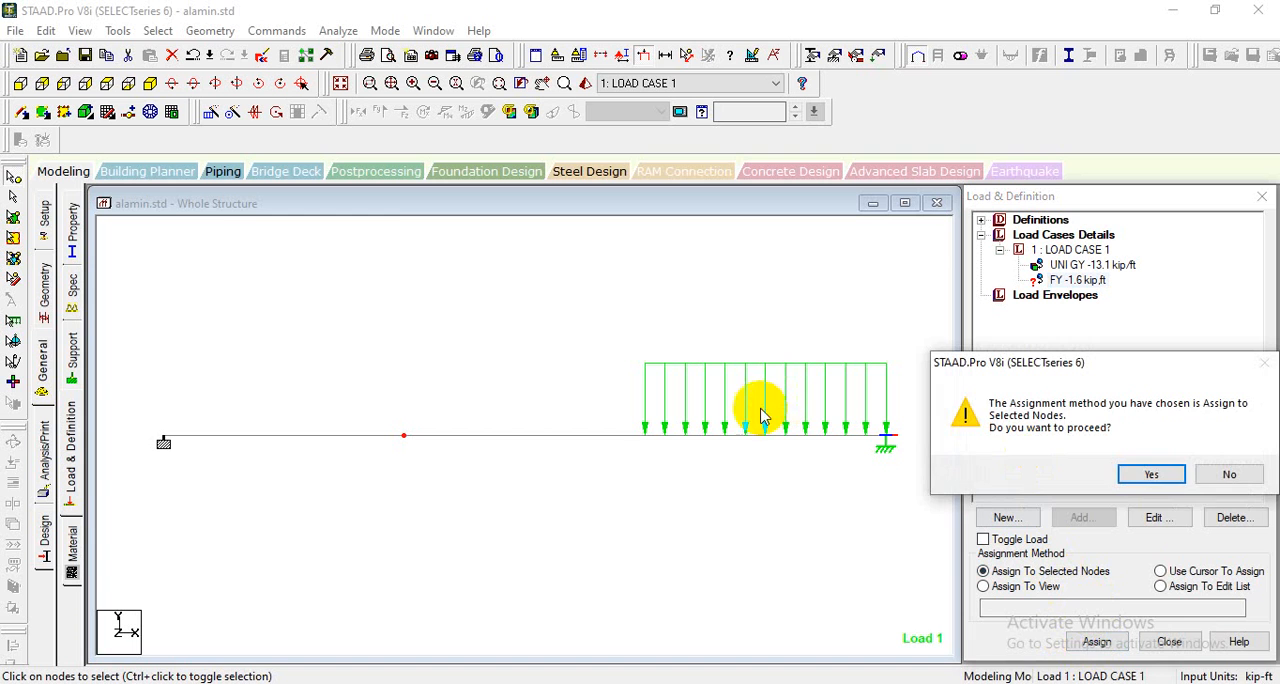
{"action": "left_click", "coordinate": [1150, 472]}
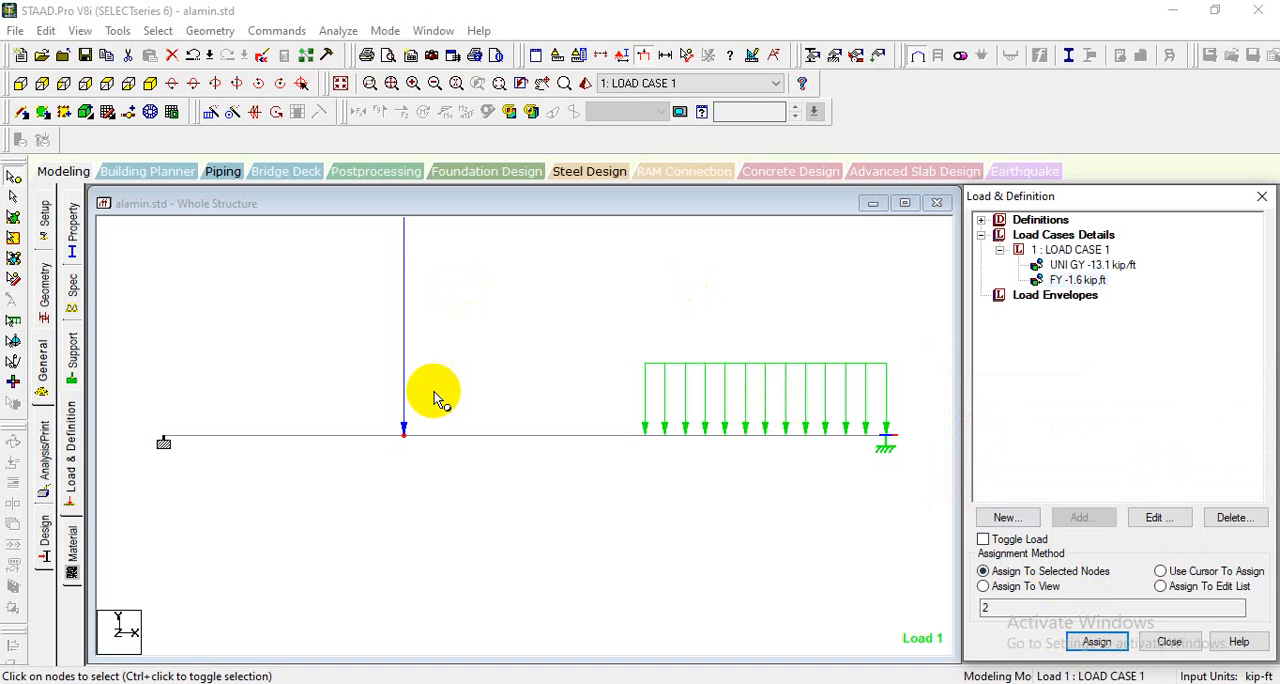
{"action": "left_click", "coordinate": [649, 58]}
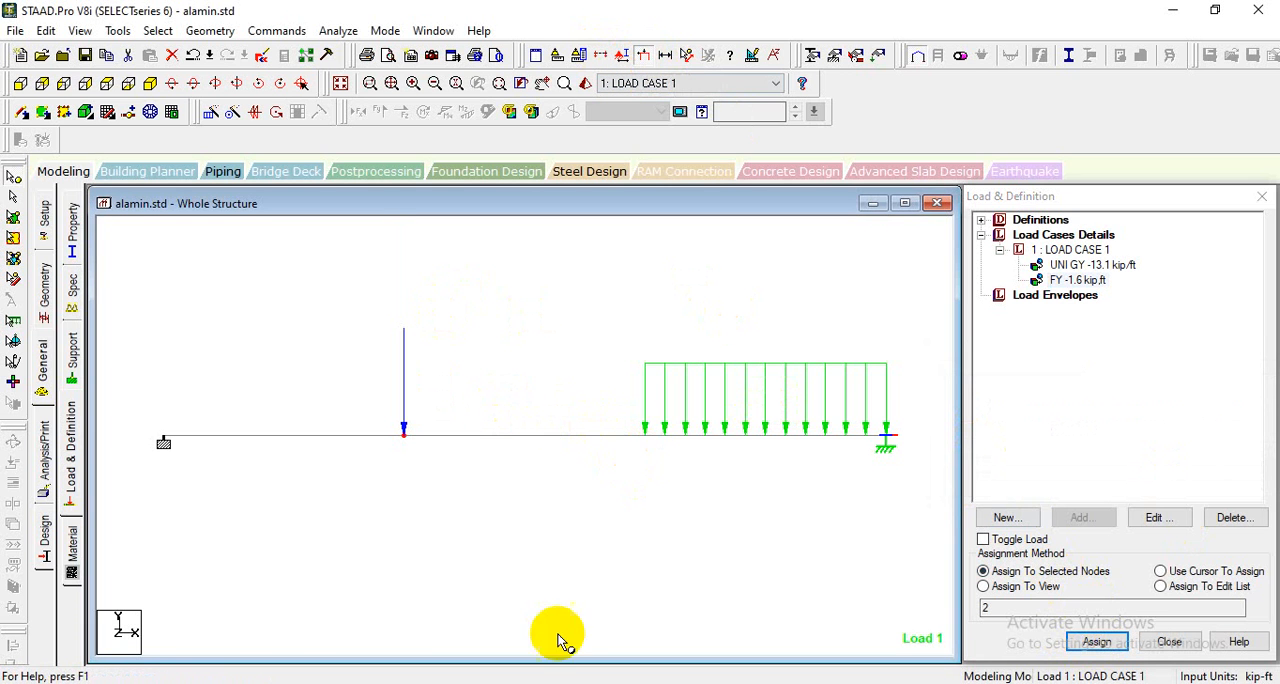
- Add a Perform Analysis command with the No Print option to the beam model
{"action": "left_click", "coordinate": [47, 477]}
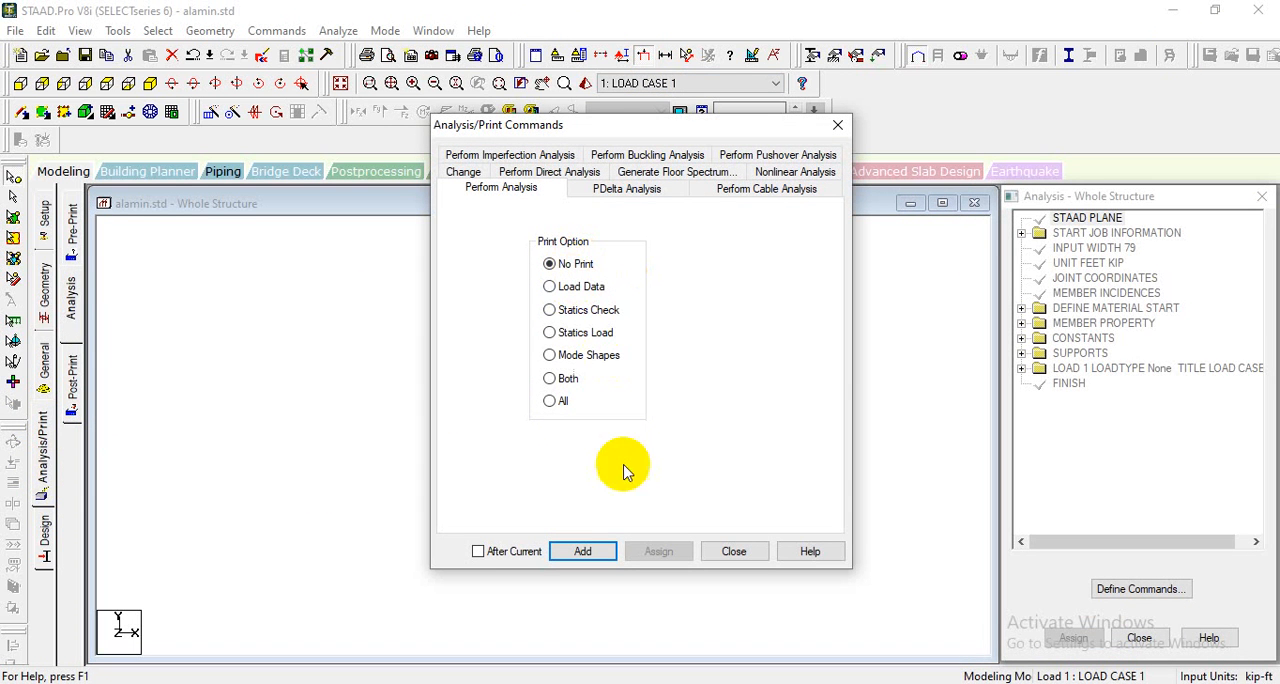
{"action": "left_click", "coordinate": [576, 553]}
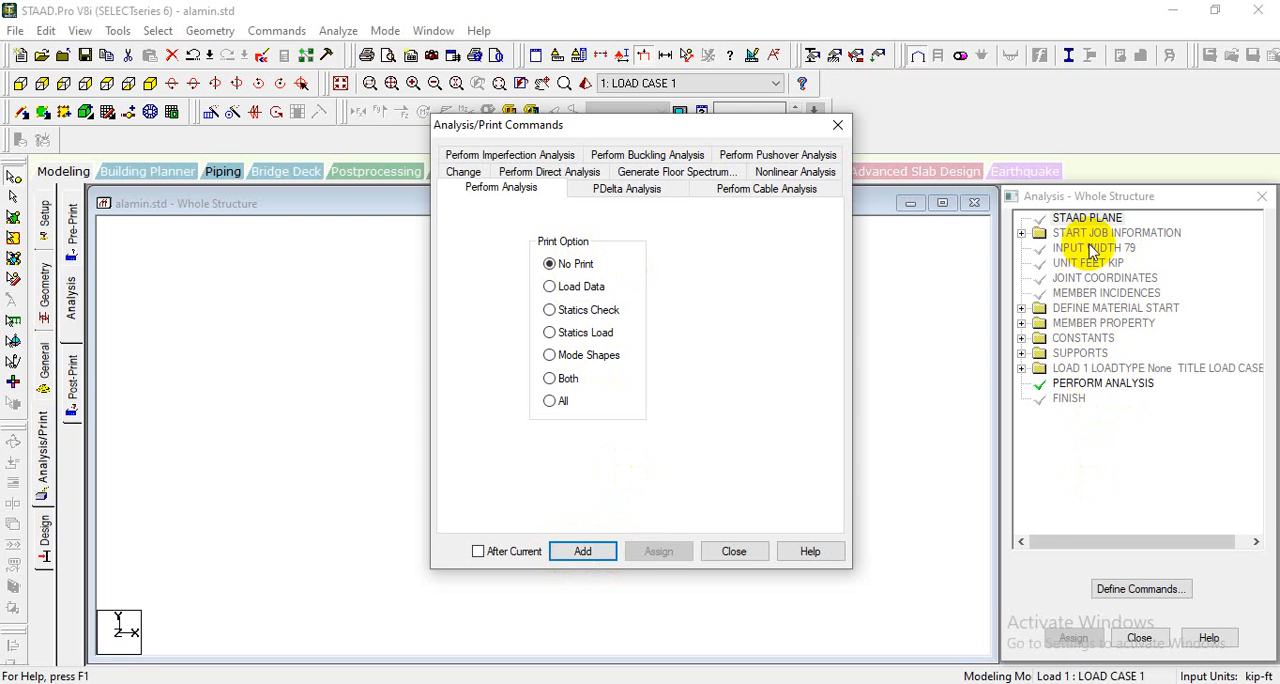
{"action": "left_click", "coordinate": [745, 553]}
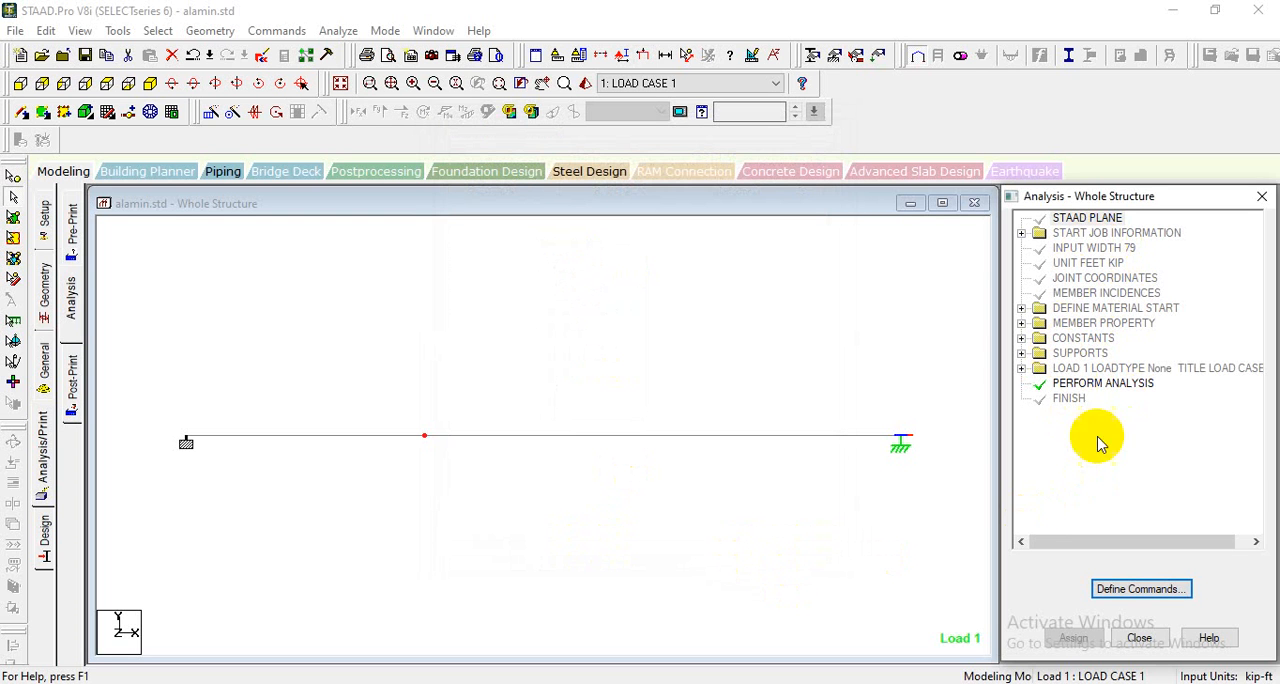
- Save the modified structure, run the analysis, and finish it with Stay in Modeling Mode
{"action": "left_click", "coordinate": [345, 32]}
{"action": "left_click", "coordinate": [345, 50]}
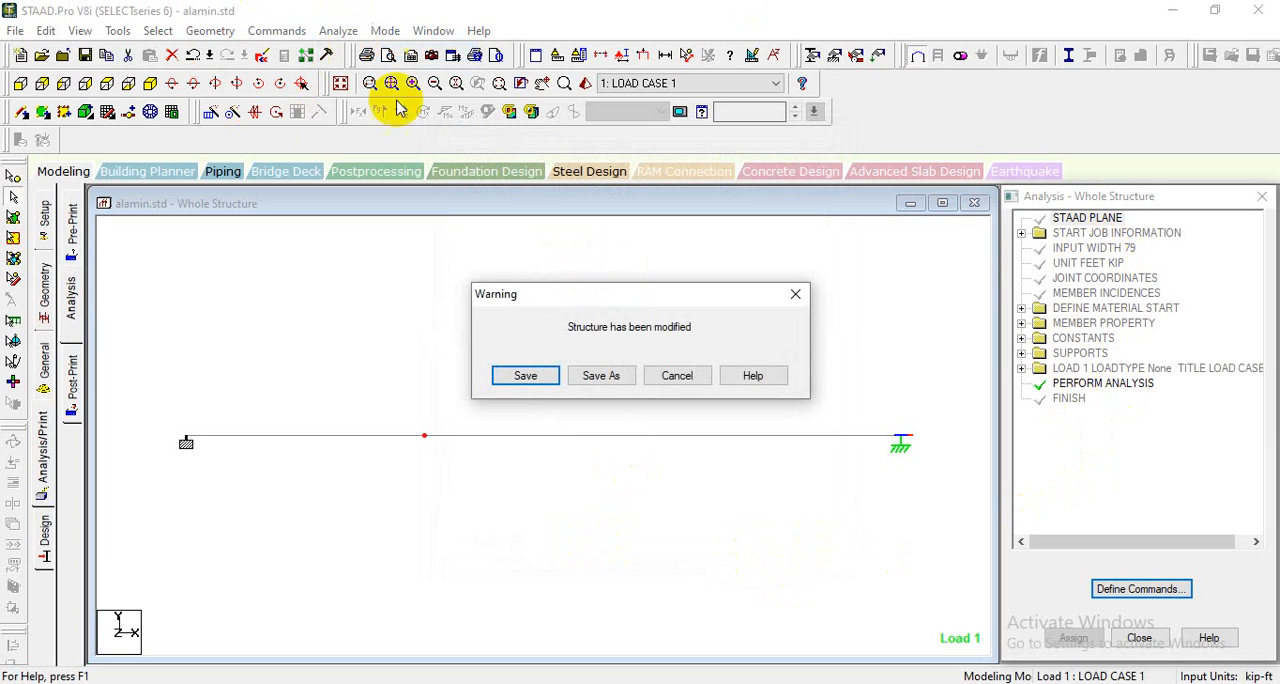
{"action": "left_click", "coordinate": [525, 376]}
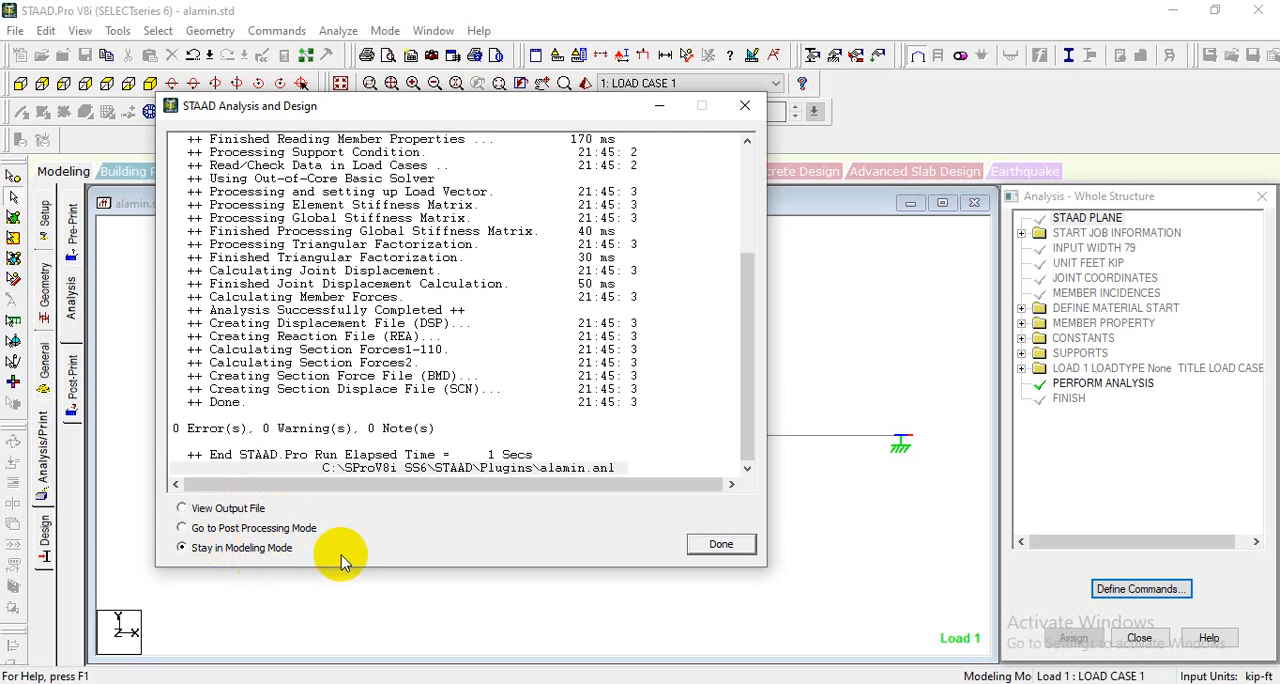
{"action": "left_click", "coordinate": [722, 546]}
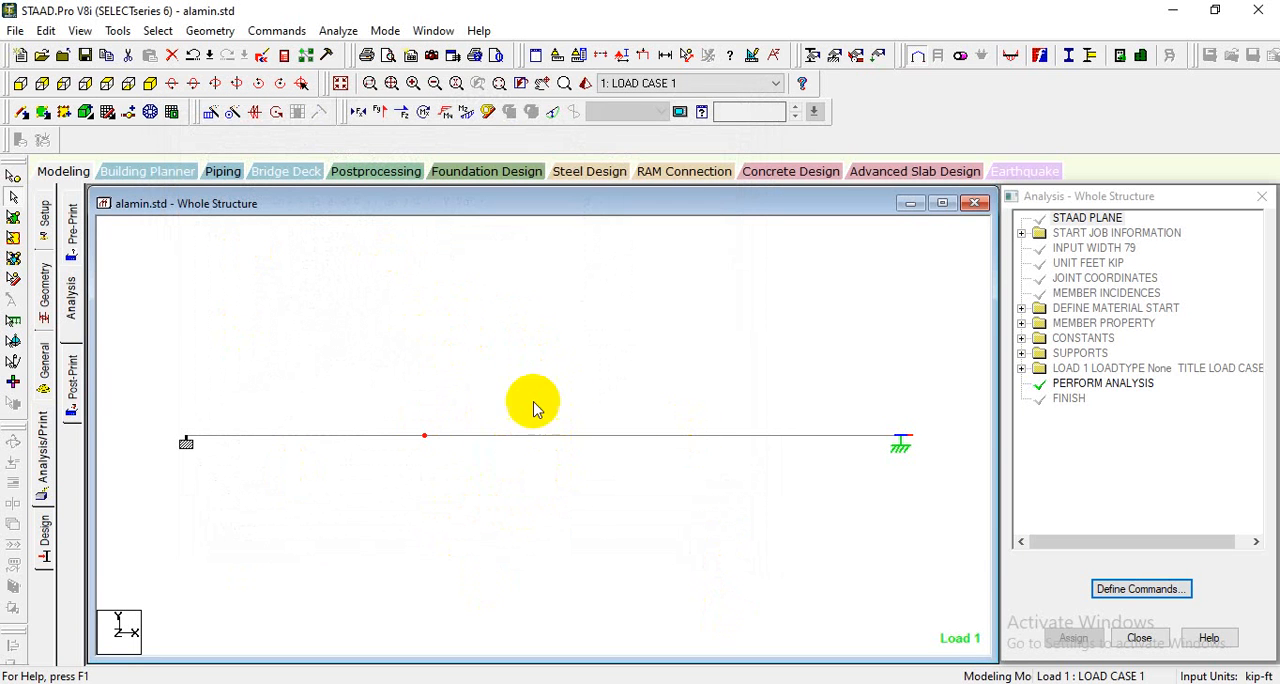
- Open the postprocessing results for LOAD CASE 1 and display the beam's Bending Z moment diagram in a maximized structure window
{"action": "left_click", "coordinate": [365, 176]}
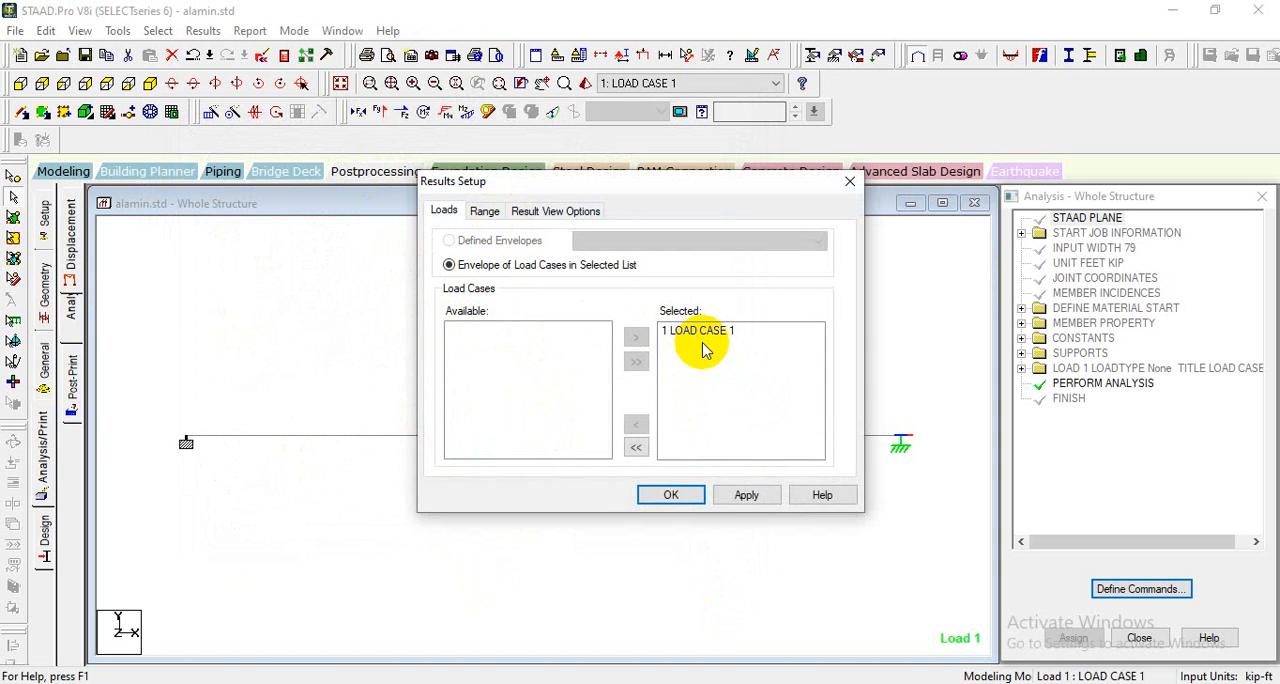
{"action": "left_click", "coordinate": [671, 493]}
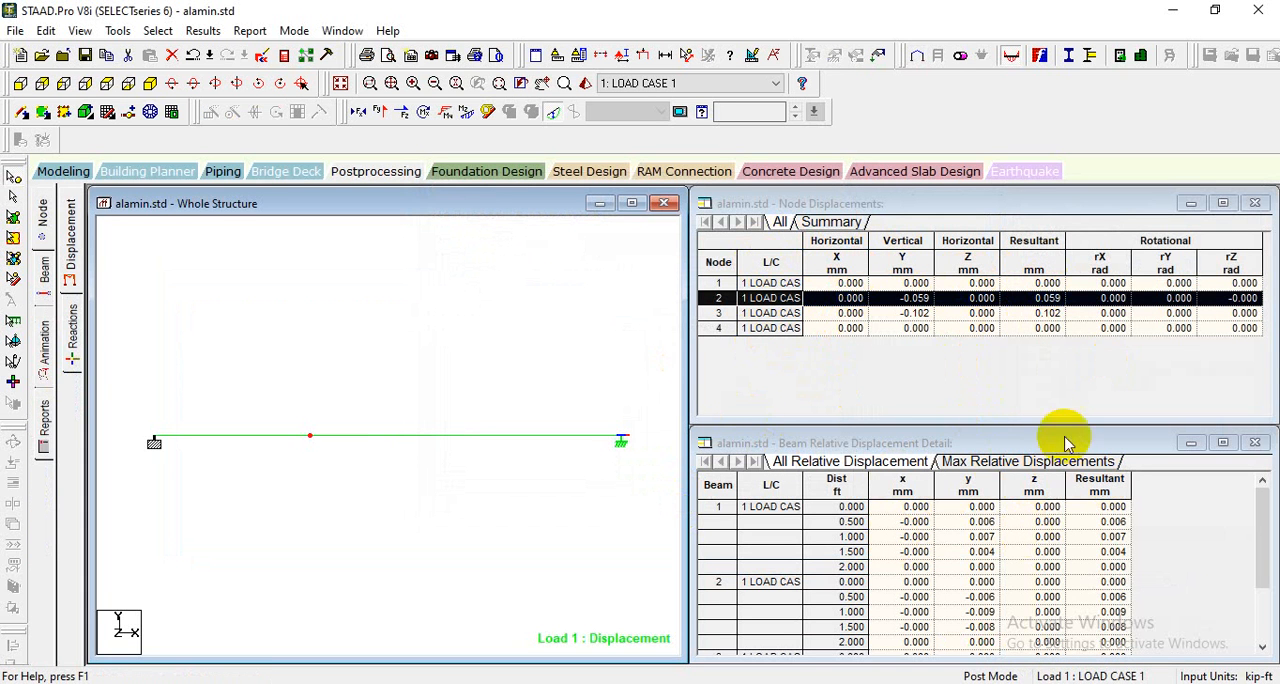
{"action": "left_click", "coordinate": [908, 300]}
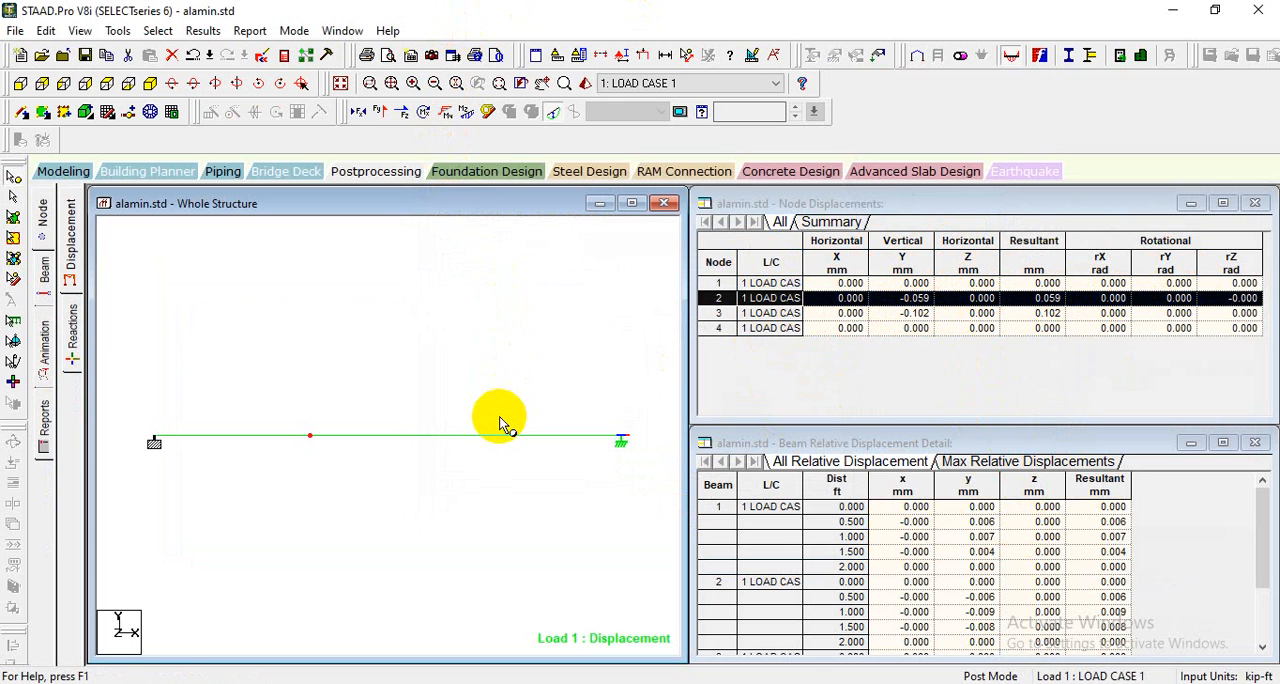
{"action": "left_click", "coordinate": [466, 113]}
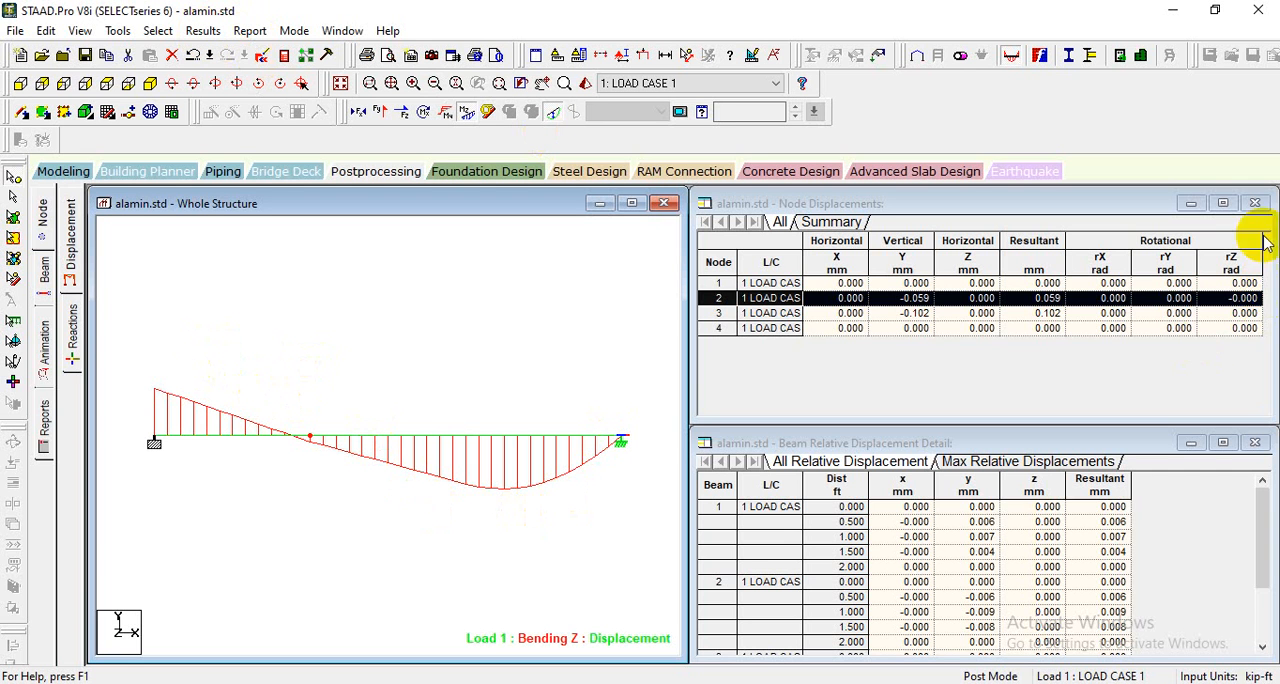
{"action": "left_click", "coordinate": [631, 203]}
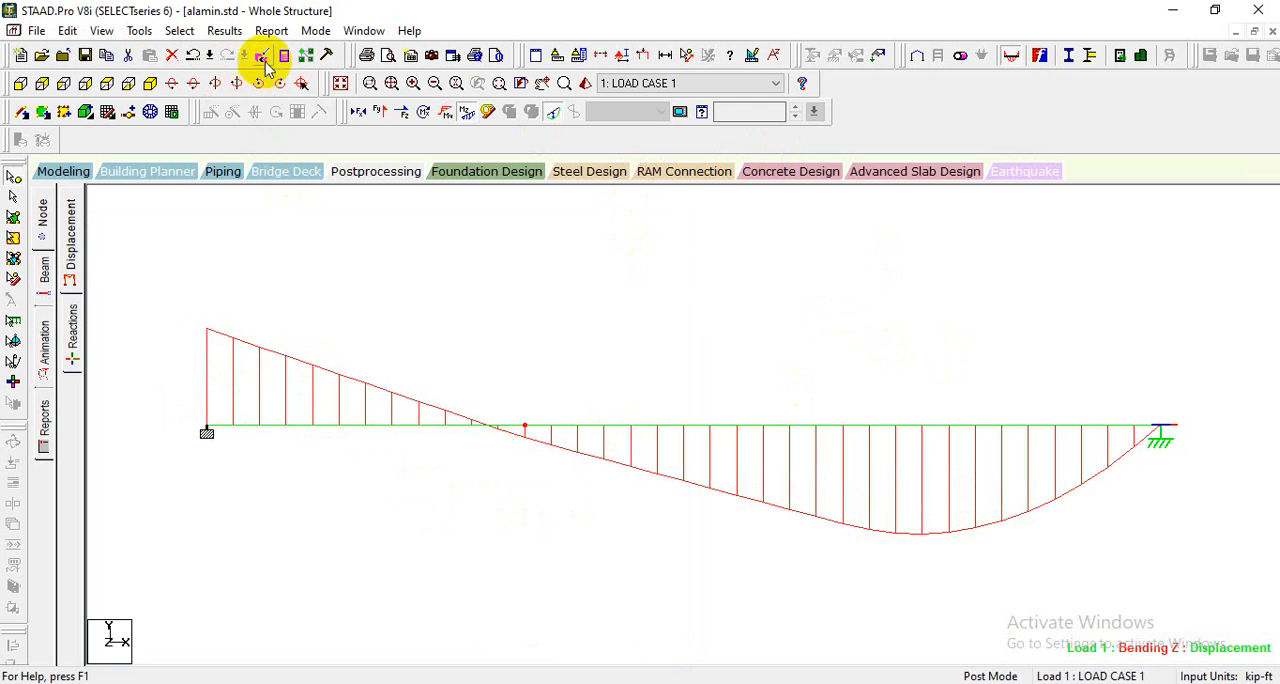
- Annotate the bending moment diagram with the Ends values for all beams, and move the Annotation dialog clear of the diagram
{"action": "left_click", "coordinate": [224, 31]}
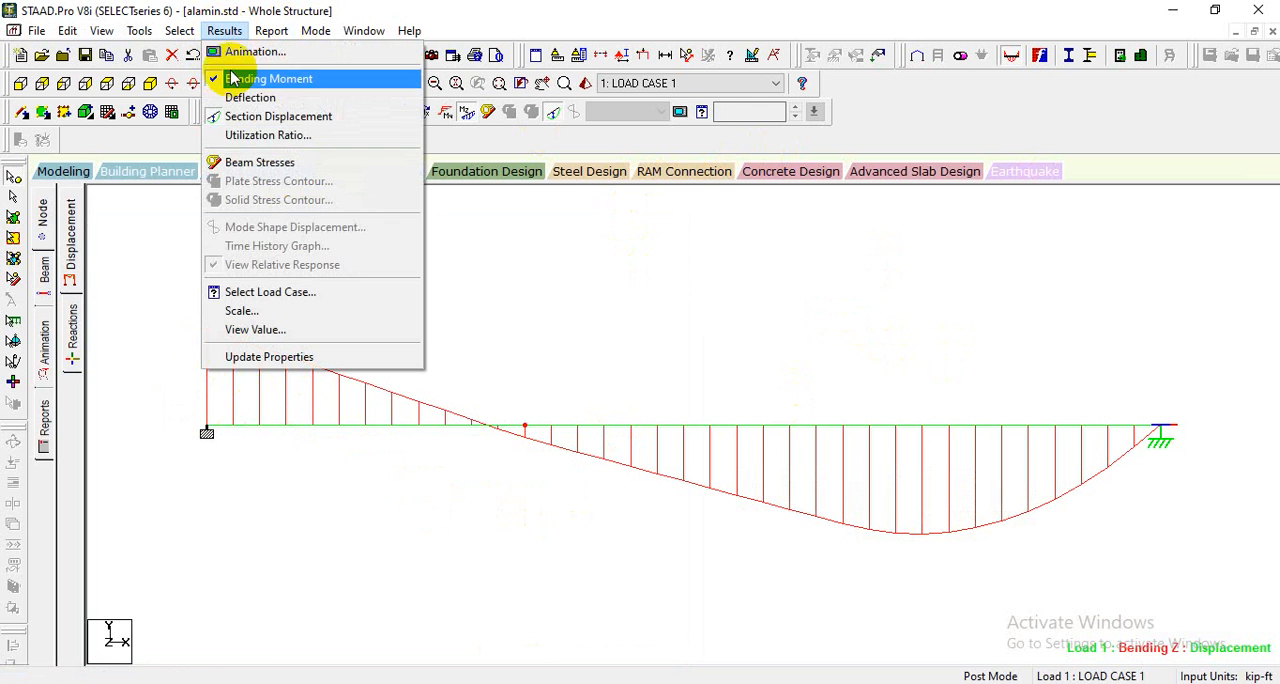
{"action": "left_click", "coordinate": [268, 331]}
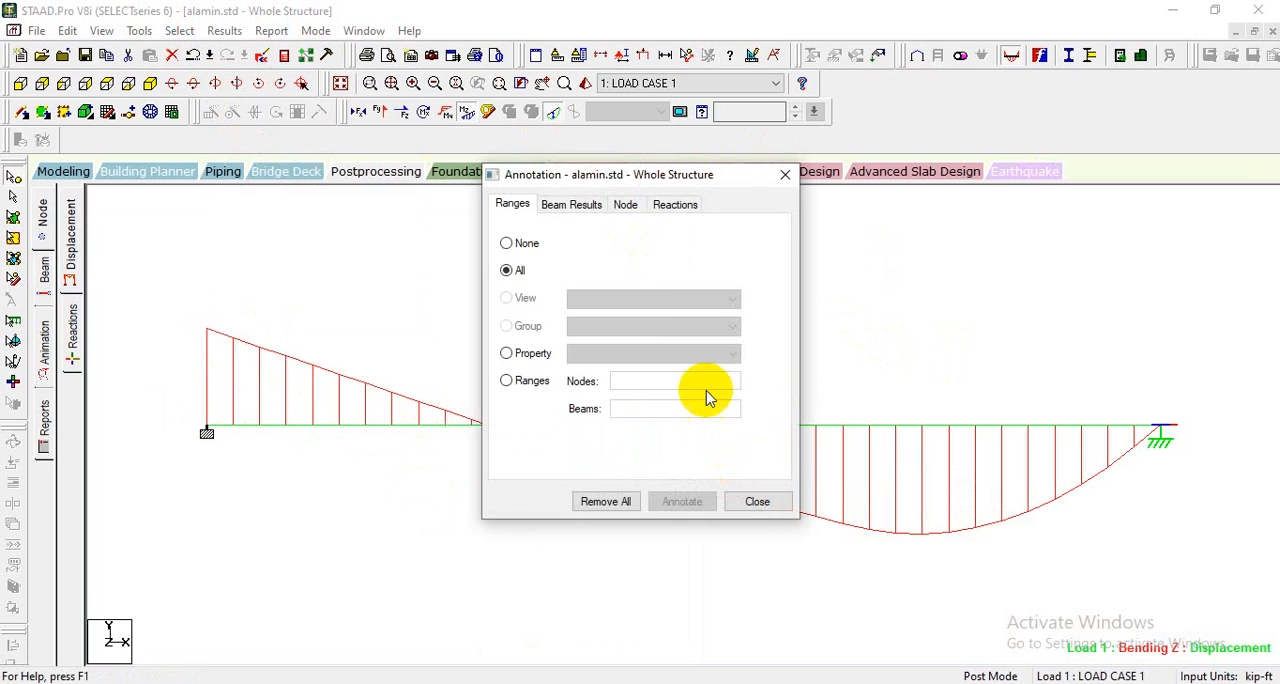
{"action": "left_click", "coordinate": [565, 207]}
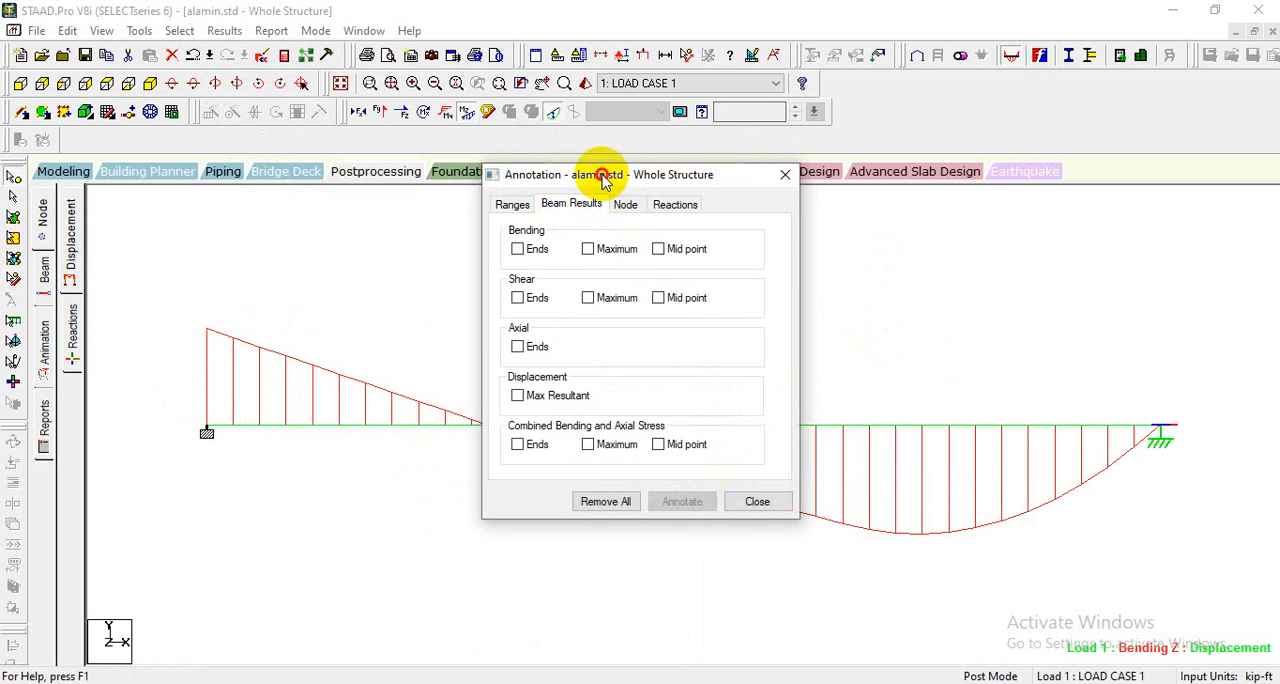
{"action": "left_click_drag", "start_coordinate": [611, 177], "coordinate": [773, 216]}
{"action": "left_click", "coordinate": [680, 287]}
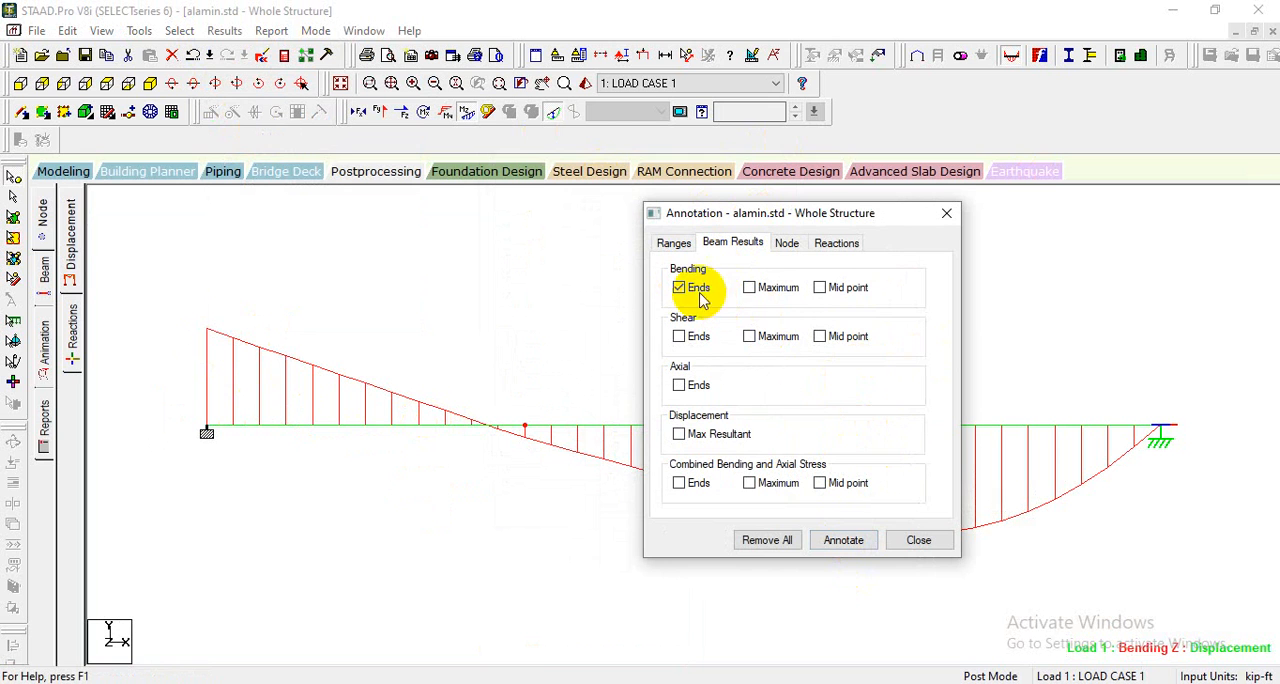
{"action": "left_click", "coordinate": [836, 538]}
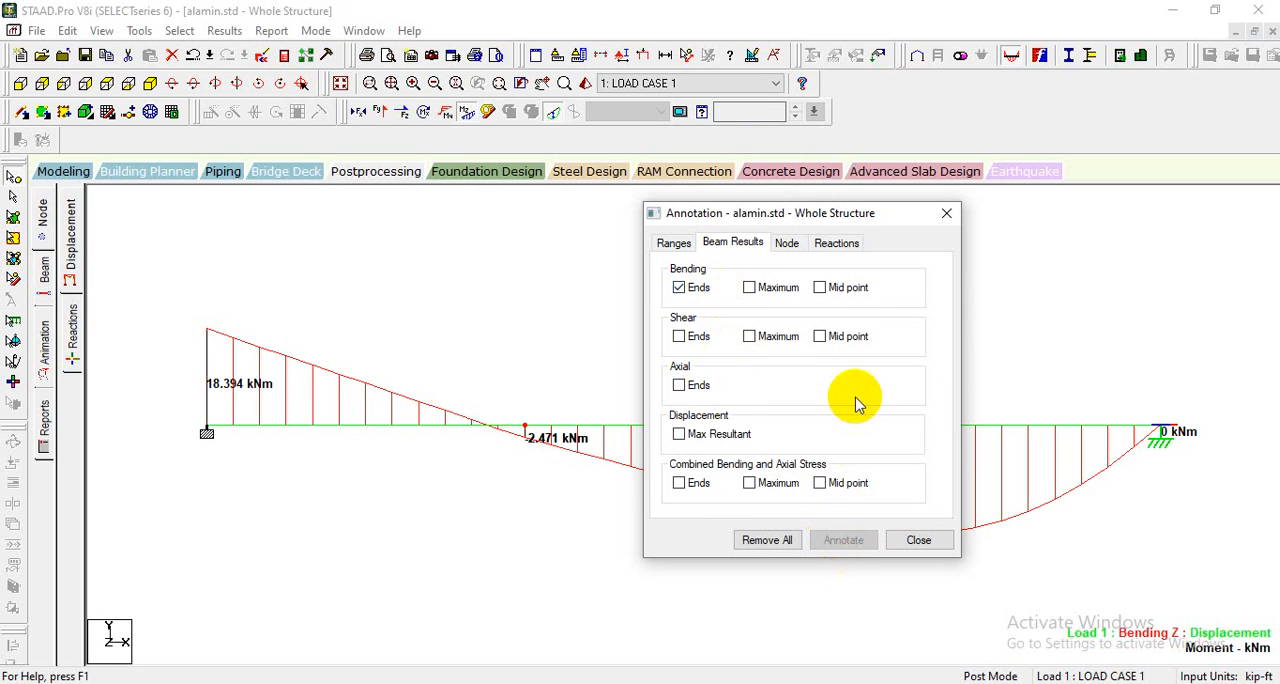
{"action": "left_click_drag", "start_coordinate": [790, 225], "coordinate": [420, 494]}
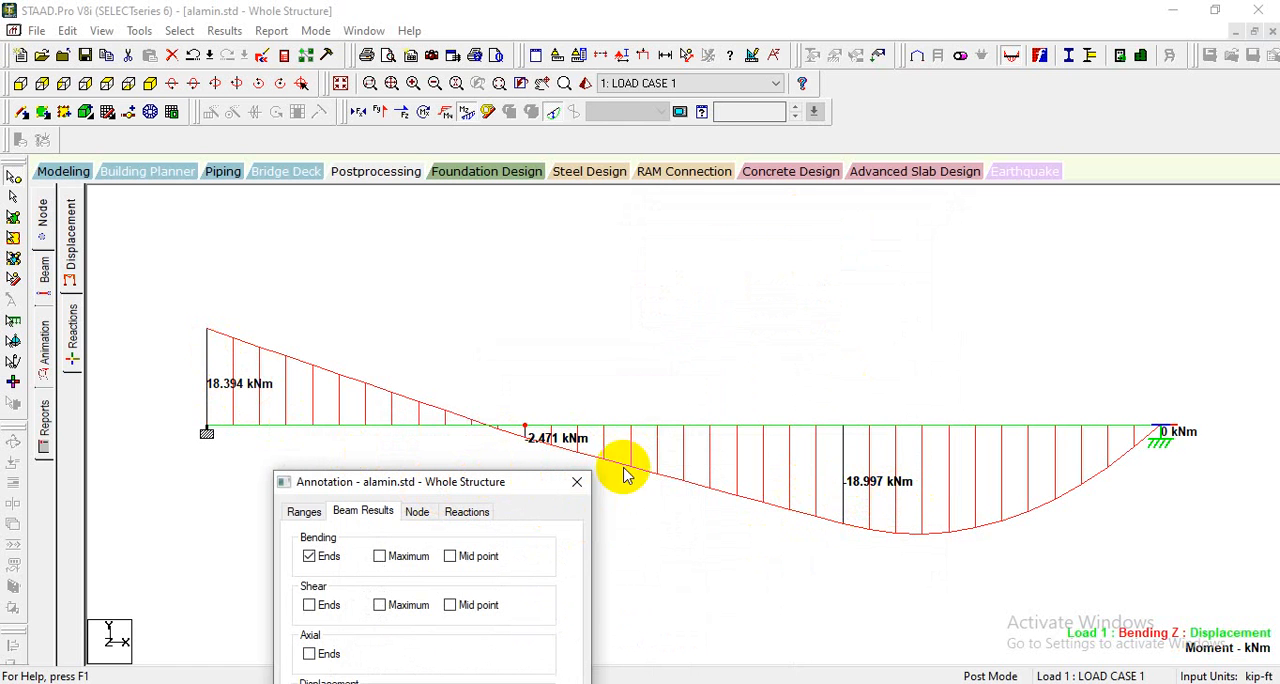
- Add Maximum bending values to the moment diagram's annotations
{"action": "left_click_drag", "start_coordinate": [458, 482], "coordinate": [486, 262]}
{"action": "left_click", "coordinate": [420, 323]}
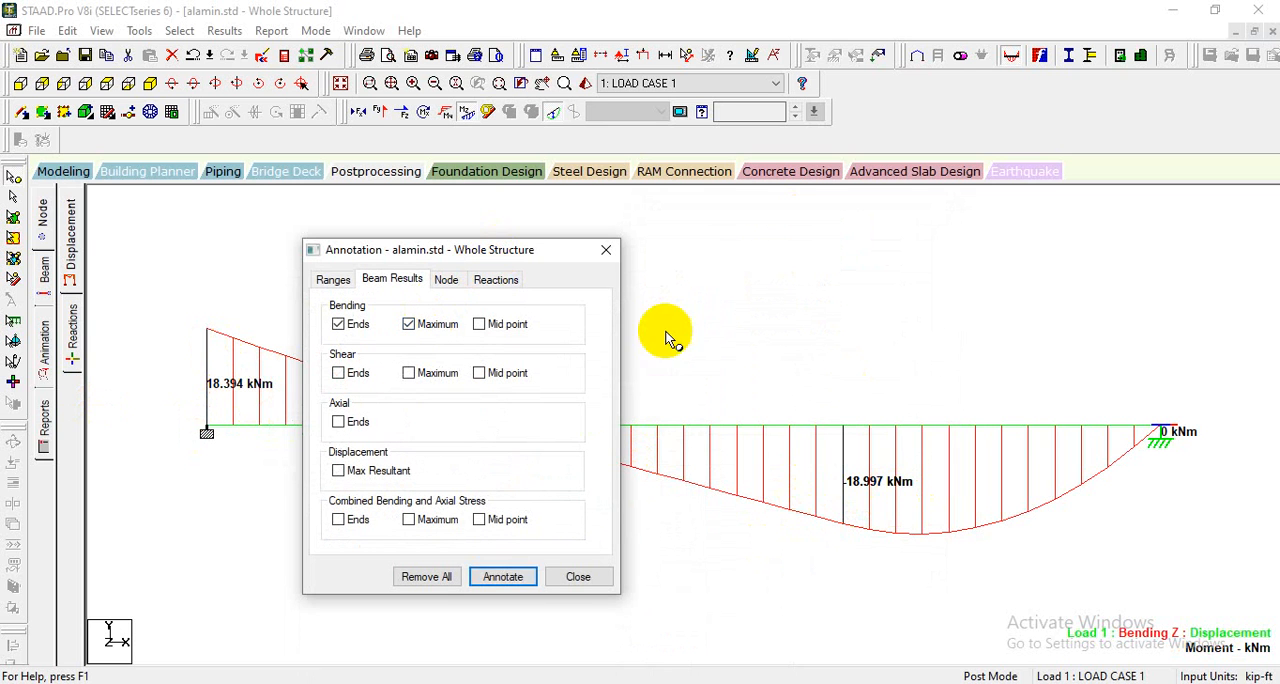
{"action": "left_click", "coordinate": [503, 576]}
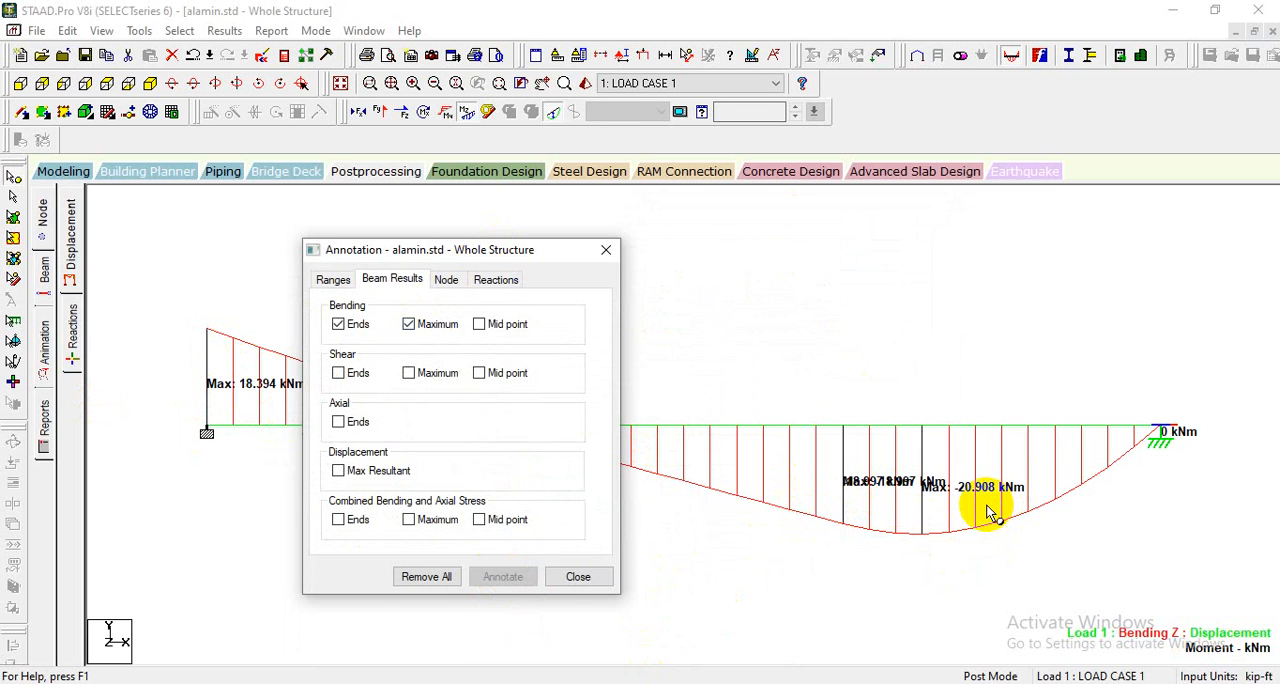
- Add Mid point bending values to the moment diagram's annotations and move the Annotation dialog clear of the diagram
{"action": "left_click", "coordinate": [500, 324]}
{"action": "left_click", "coordinate": [500, 577]}
{"action": "mouse_move", "coordinate": [488, 252]}
{"action": "left_mouse_down"}
{"action": "mouse_move", "coordinate": [491, 418]}
{"action": "mouse_move", "coordinate": [523, 616]}
{"action": "mouse_move", "coordinate": [447, 483]}
{"action": "left_mouse_up"}
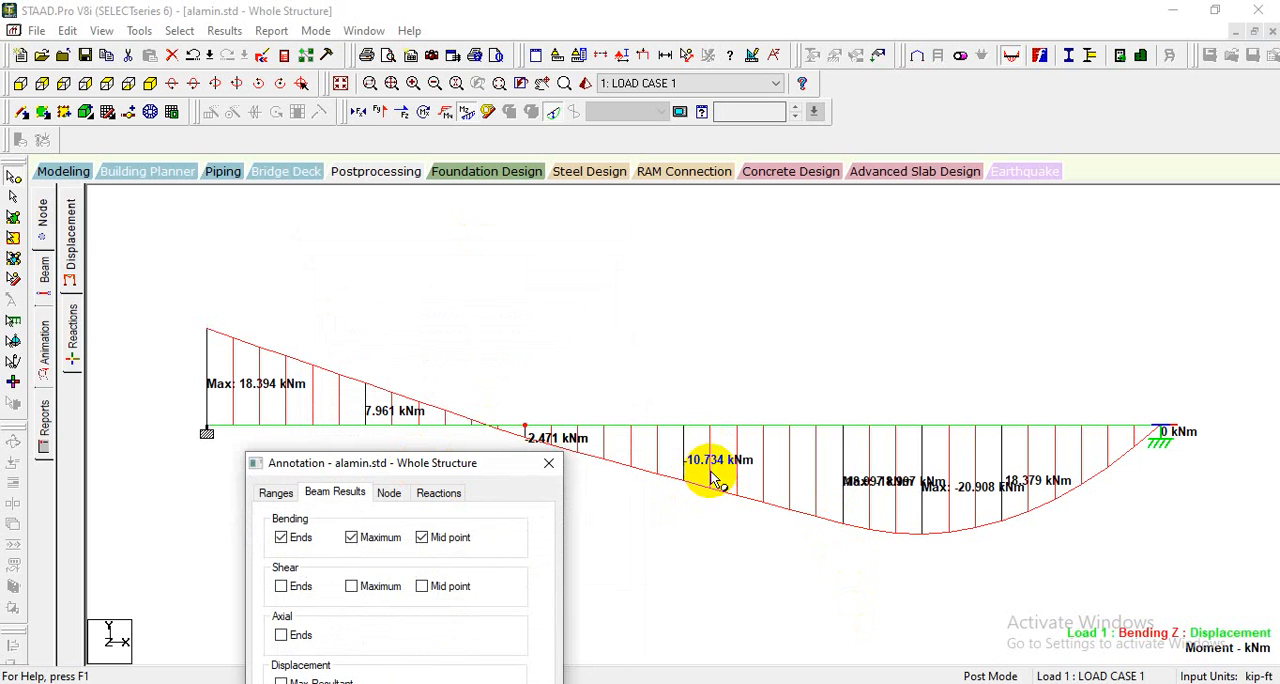
- Remove the Maximum bending values from the diagram's annotations, keeping Ends and Mid point, and close the Annotation dialog
{"action": "left_click_drag", "start_coordinate": [487, 466], "coordinate": [524, 262]}
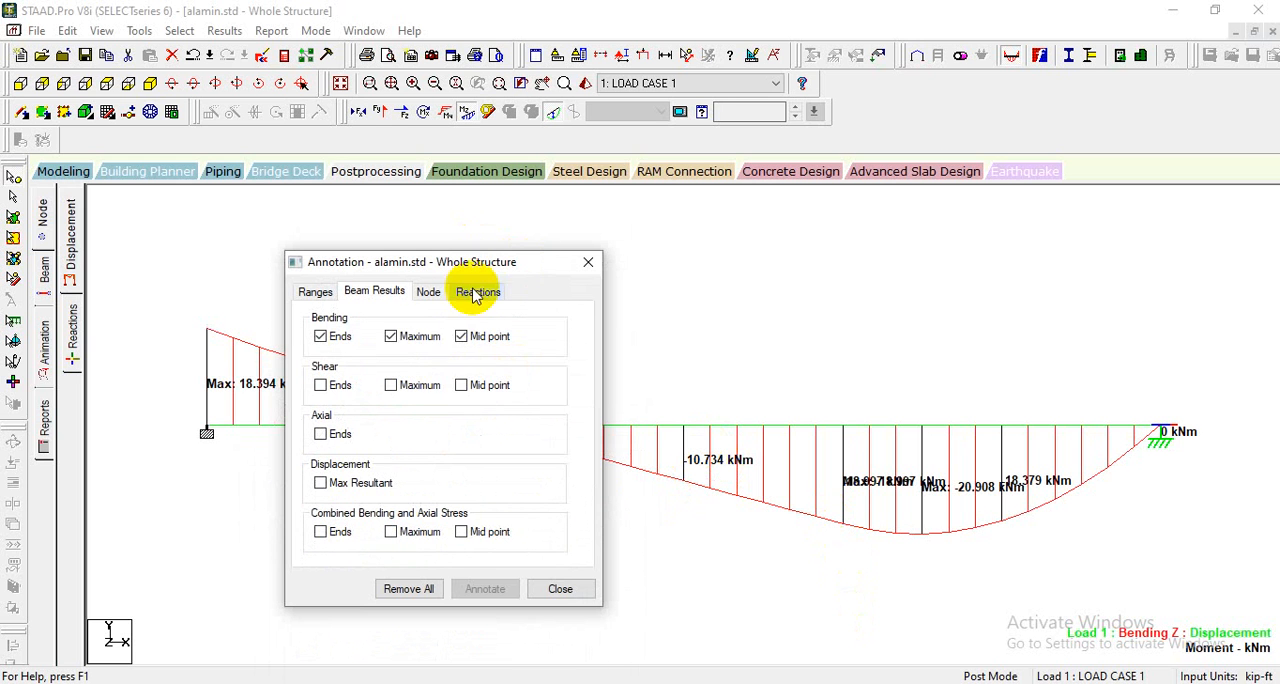
{"action": "left_click", "coordinate": [418, 336]}
{"action": "left_click", "coordinate": [485, 588]}
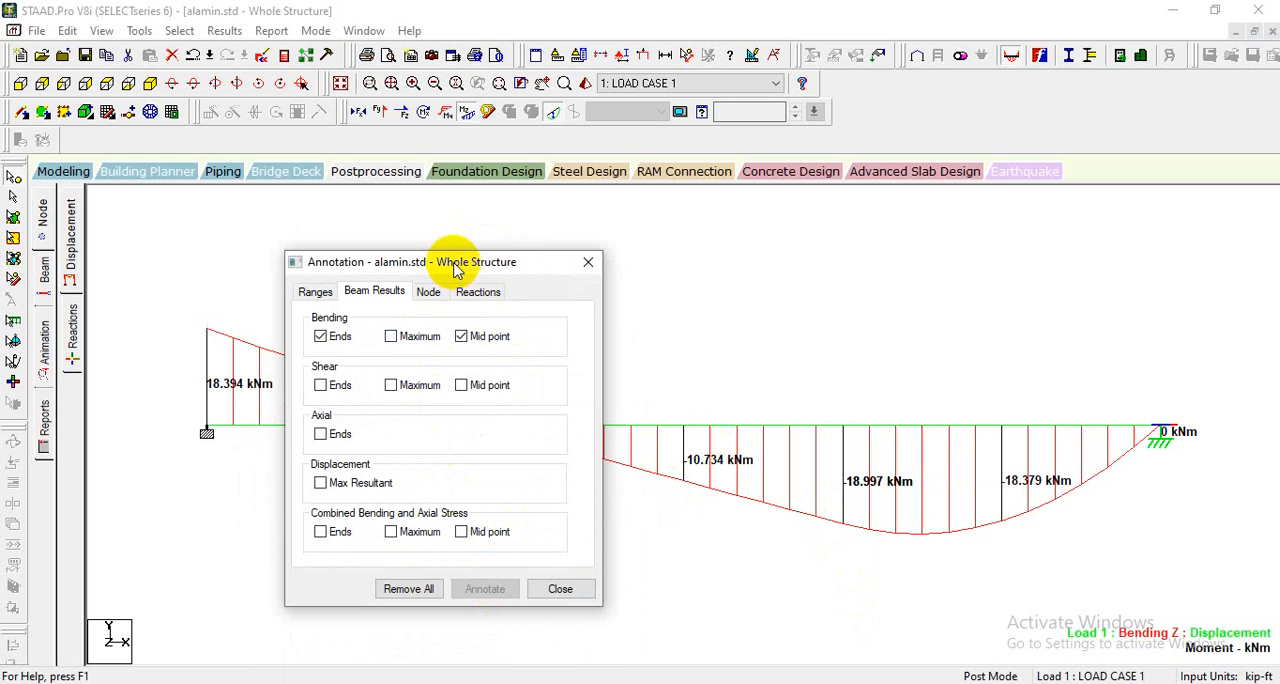
{"action": "left_click_drag", "start_coordinate": [456, 268], "coordinate": [430, 543]}
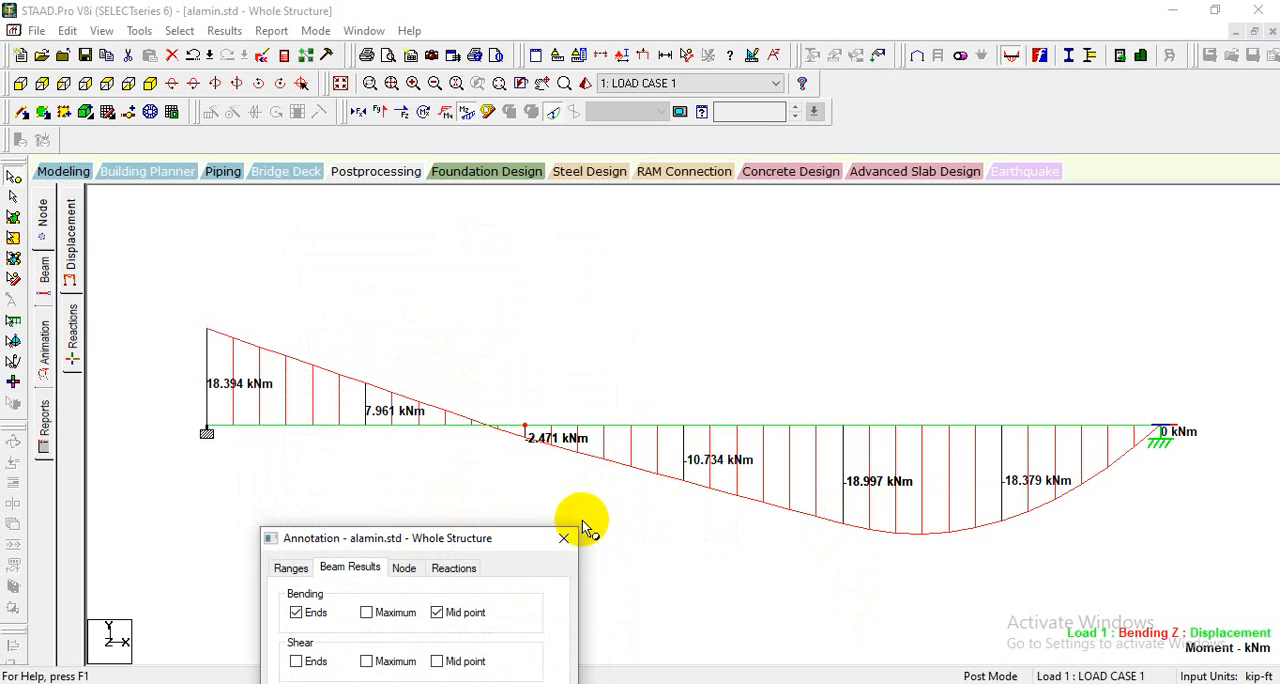
{"action": "left_click_drag", "start_coordinate": [529, 543], "coordinate": [640, 203]}
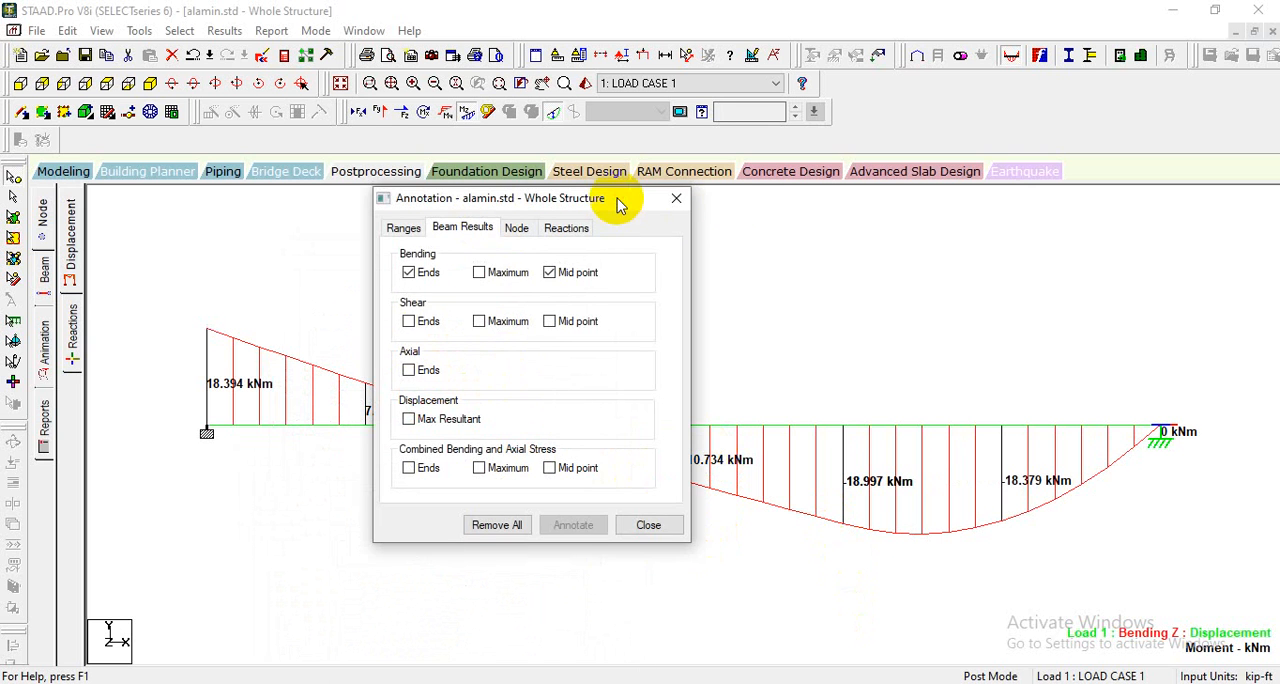
{"action": "left_click", "coordinate": [682, 199]}
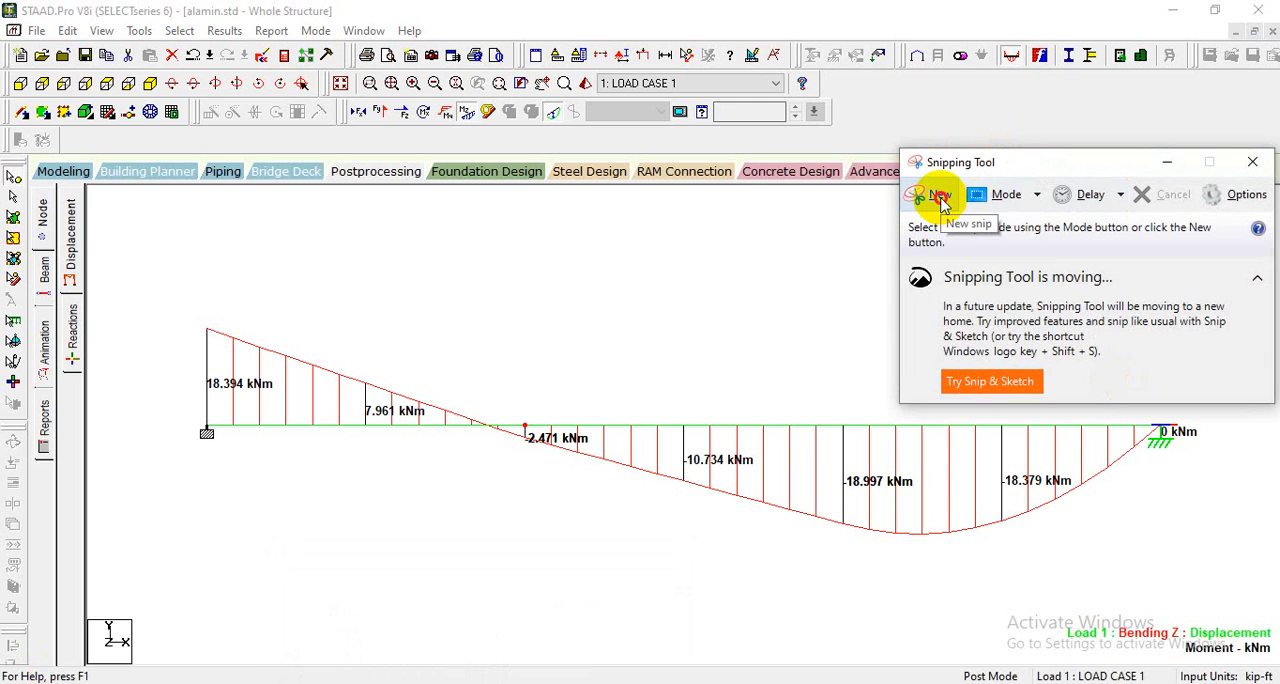
- Switch to Snipping Tool, capture the full screen with the annotated bending moment diagram, and start saving the snip
{"action": "left_click", "coordinate": [940, 199]}
{"action": "left_click_drag", "start_coordinate": [4, 4], "coordinate": [1270, 674]}
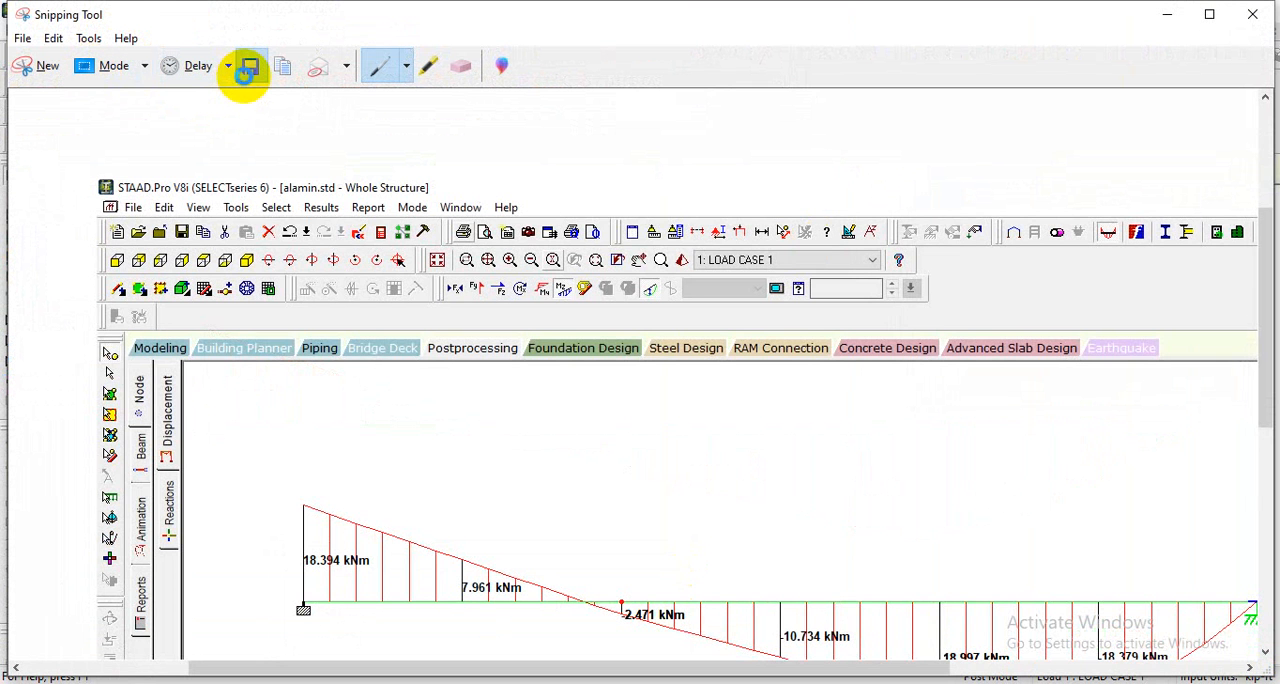
{"action": "left_click", "coordinate": [250, 67]}
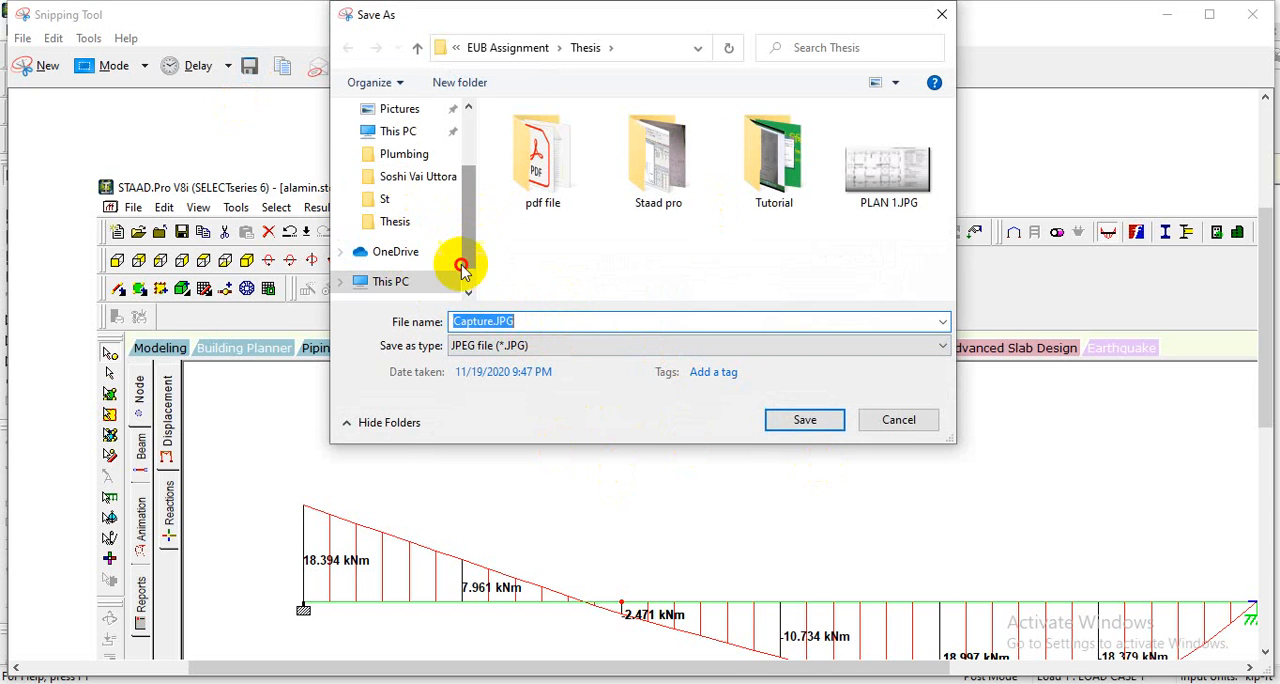
- Try to save the snip as a JPEG file named 1 in This PC
{"action": "left_click", "coordinate": [400, 283]}
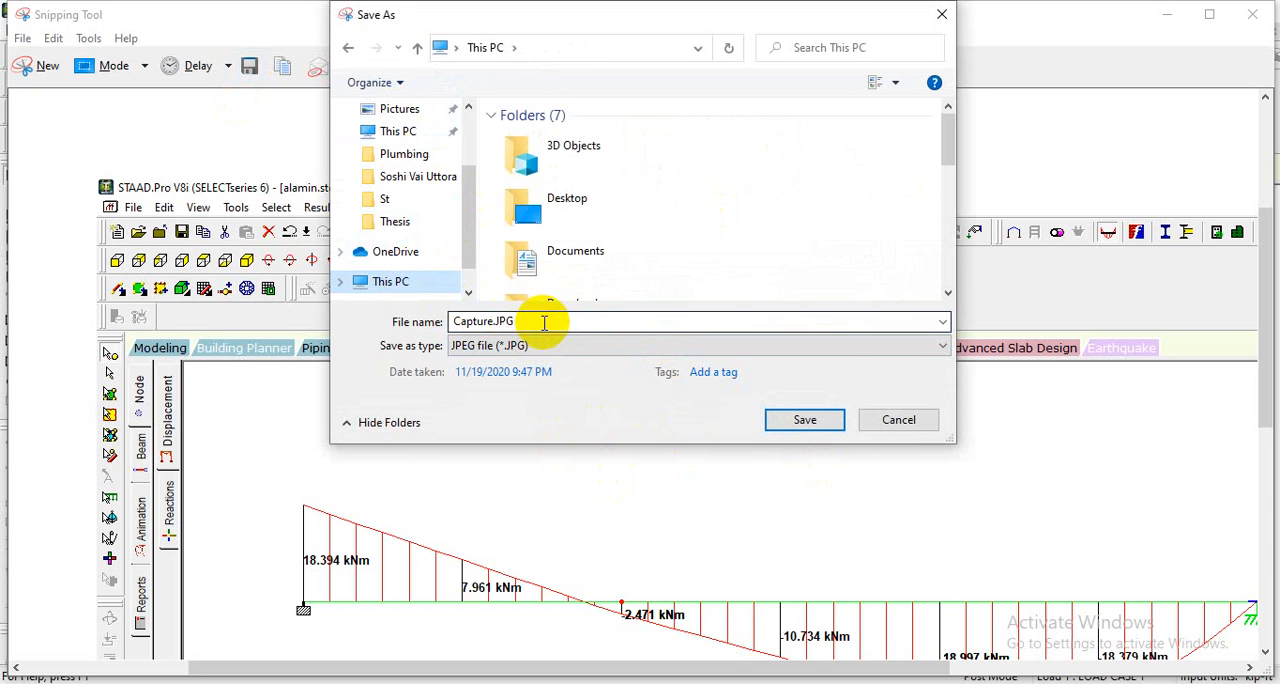
{"action": "left_click_drag", "start_coordinate": [544, 322], "coordinate": [437, 320]}
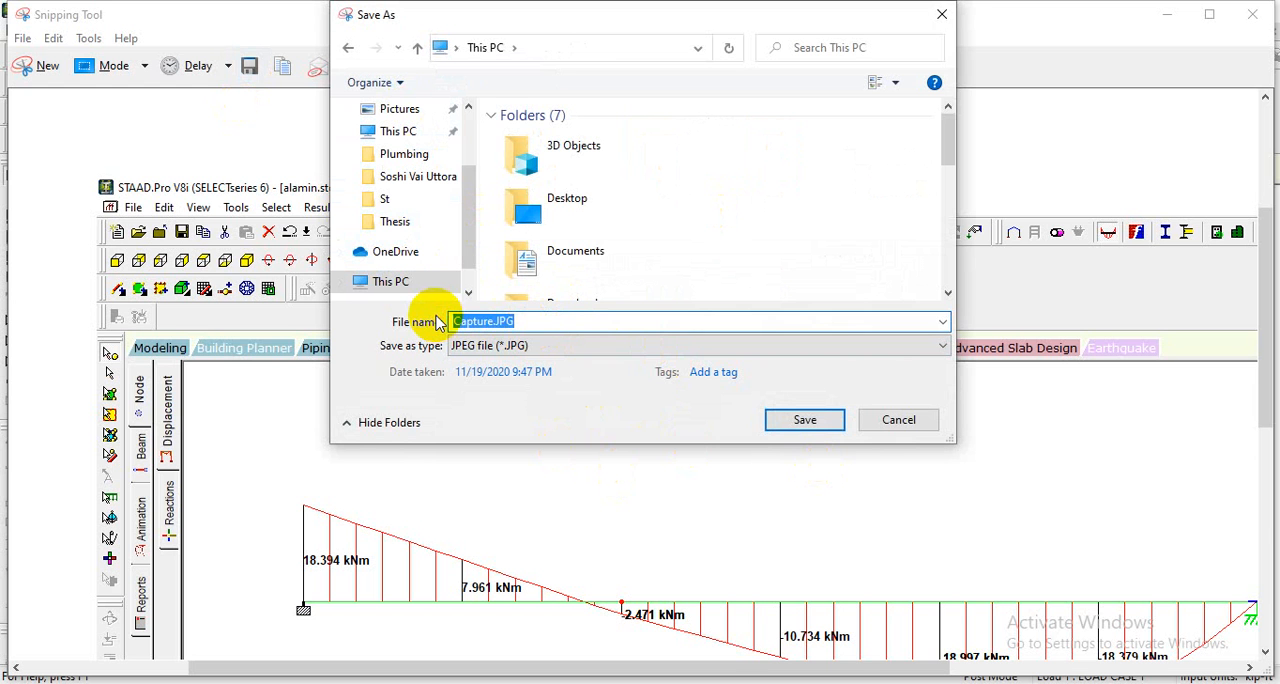
{"action": "left_click", "coordinate": [803, 421]}
{"action": "left_click", "coordinate": [797, 272]}
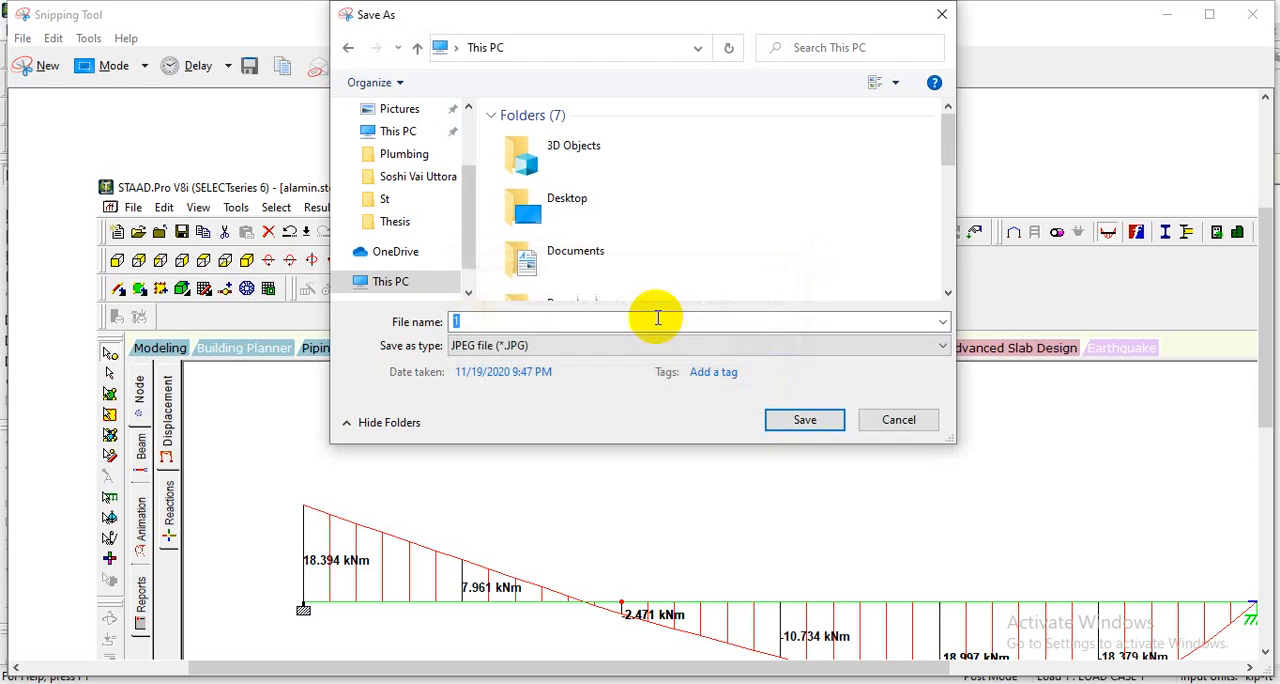
- Rename the snip file bmd and try to save it in This PC
{"action": "left_click", "coordinate": [413, 323]}
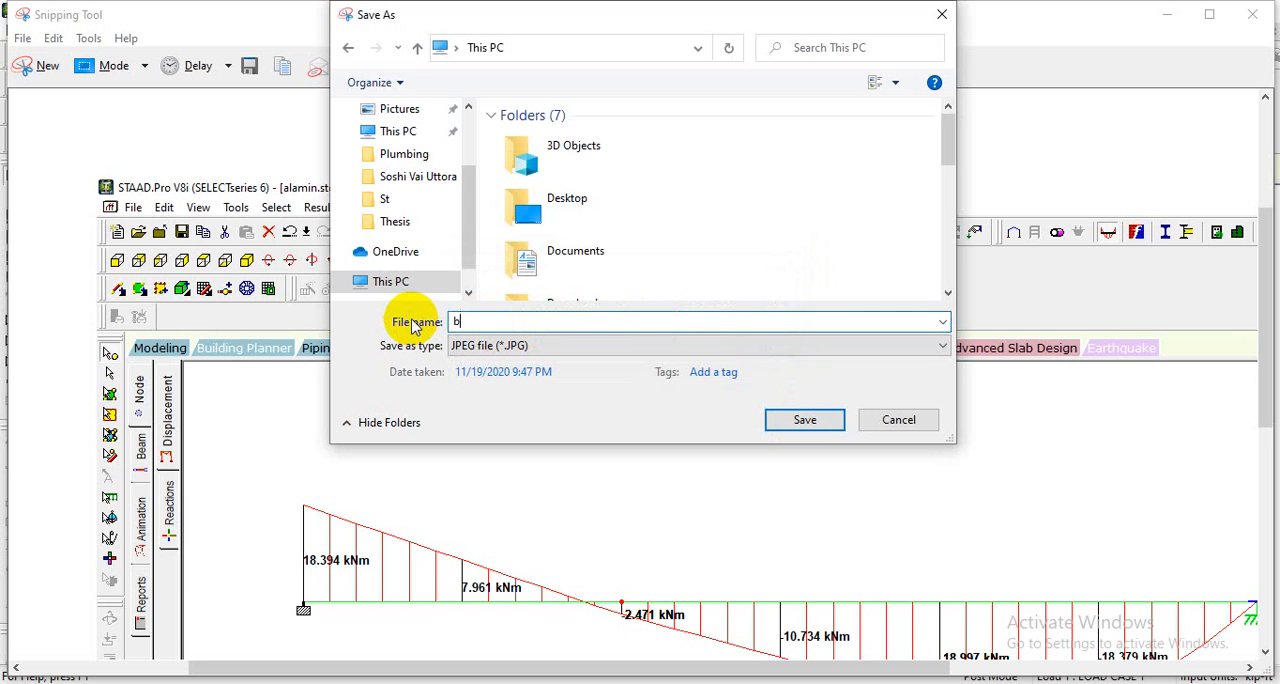
{"action": "left_click", "coordinate": [790, 422]}
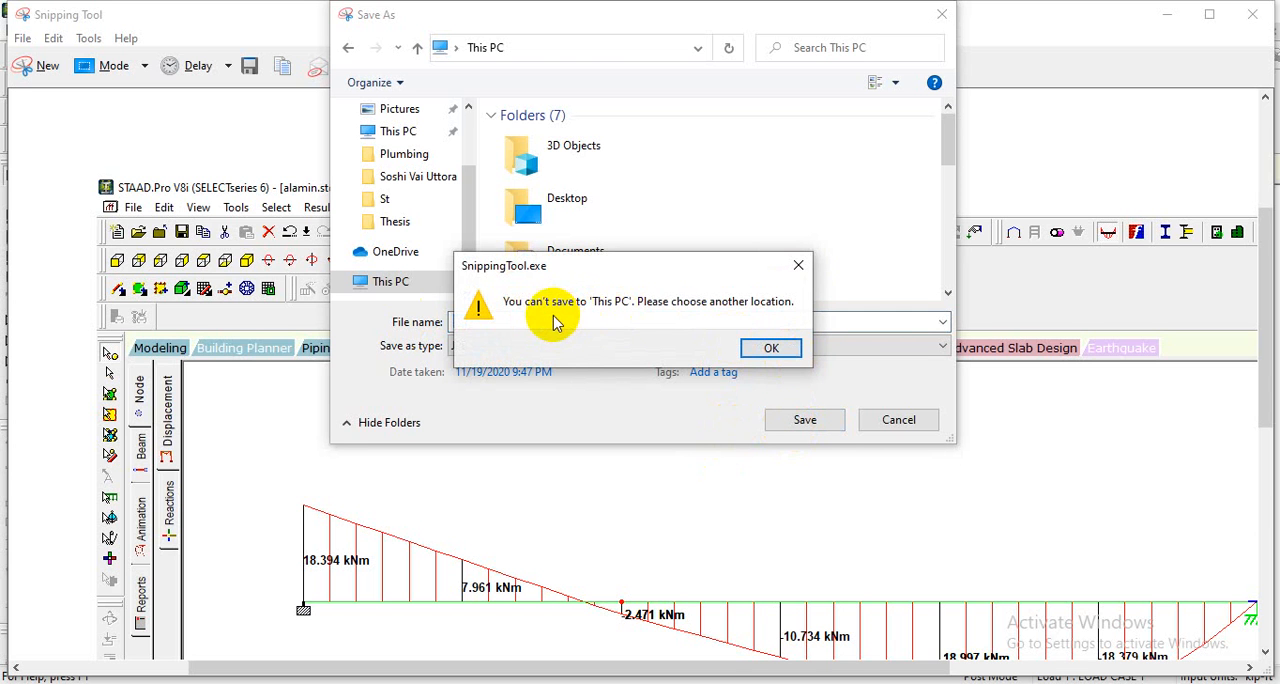
{"action": "left_click", "coordinate": [771, 349]}
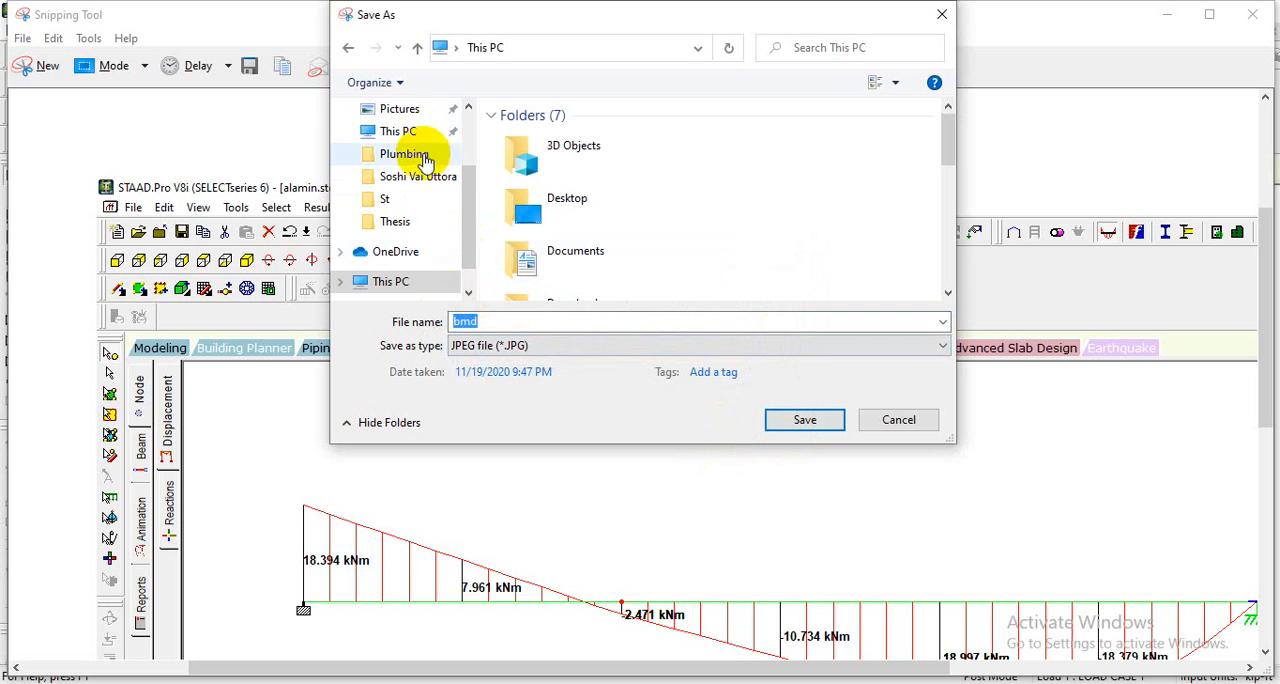
{"action": "left_click", "coordinate": [398, 287]}
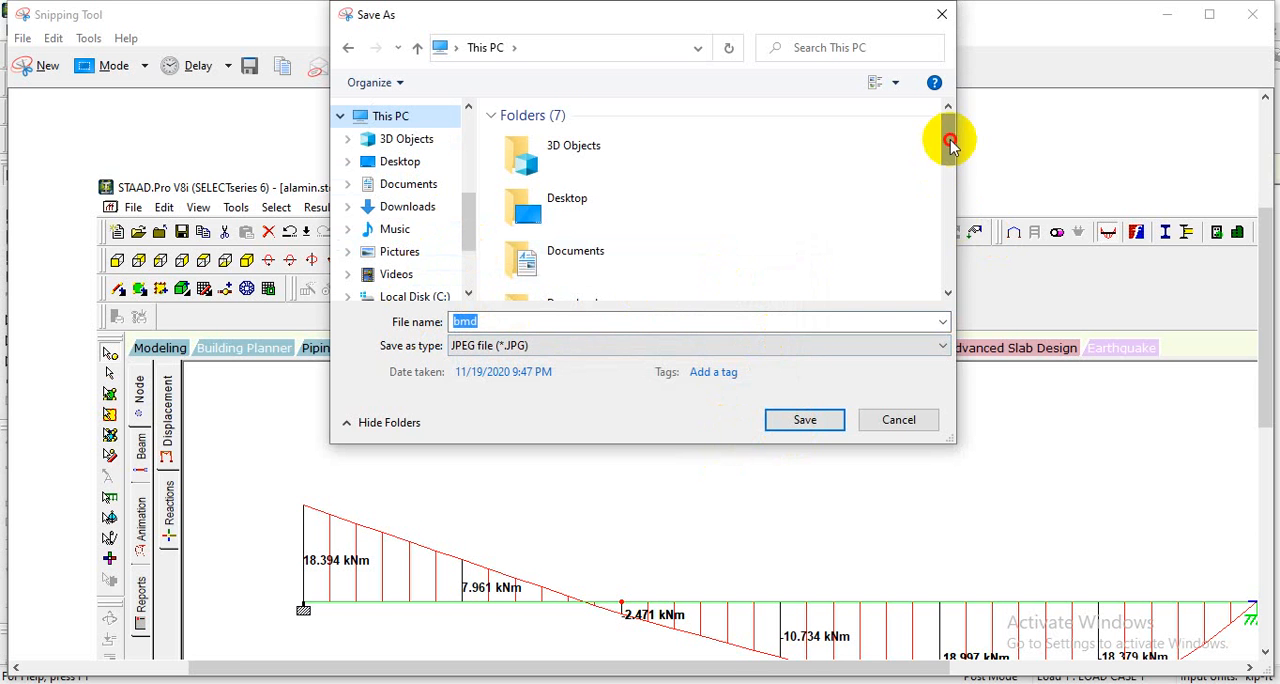
{"action": "left_click_drag", "start_coordinate": [951, 137], "coordinate": [941, 240]}
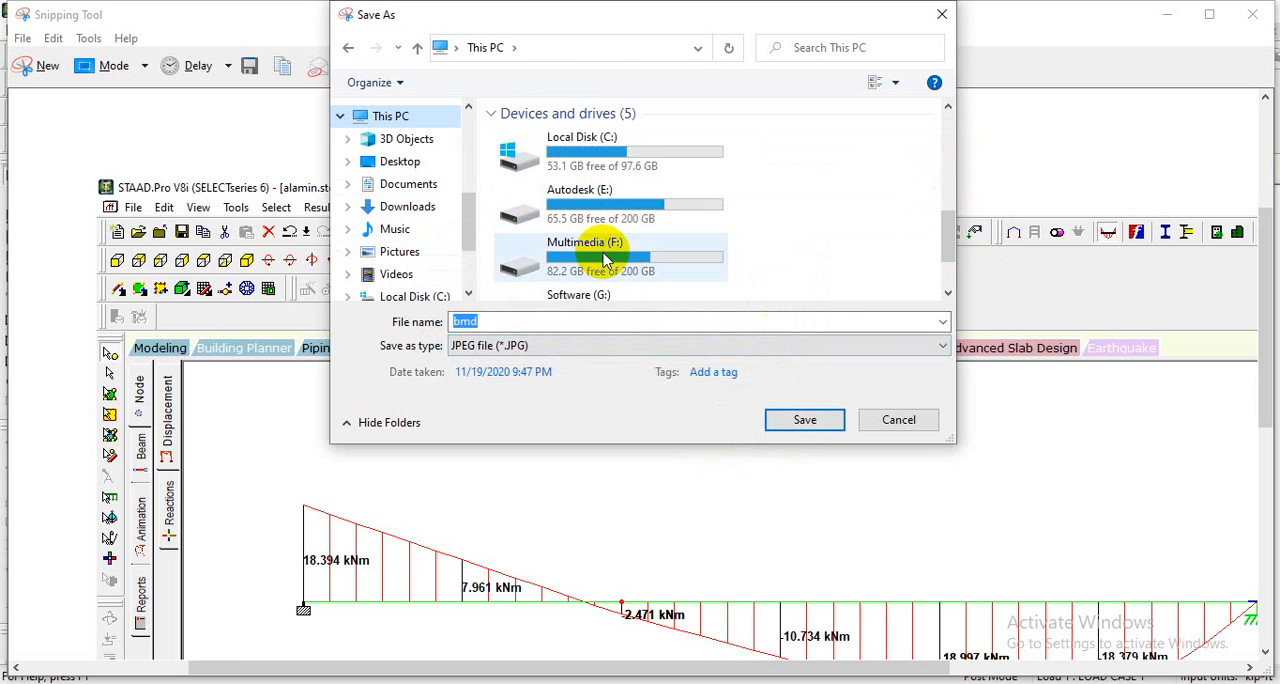
{"action": "double_click", "coordinate": [603, 207]}
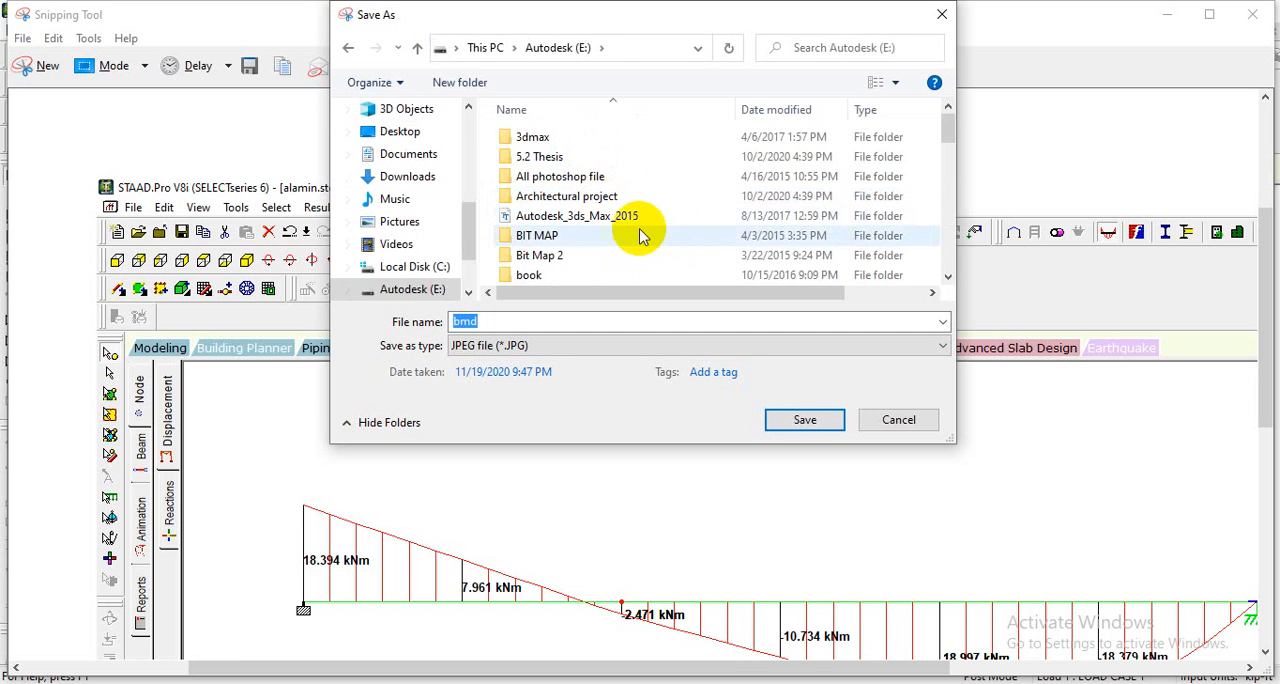
{"action": "scroll", "coordinate": [641, 234], "scroll_direction": "down", "scroll_amount": 2}
{"action": "scroll", "coordinate": [641, 234], "scroll_direction": "down", "scroll_amount": 1}
{"action": "double_click", "coordinate": [543, 194]}
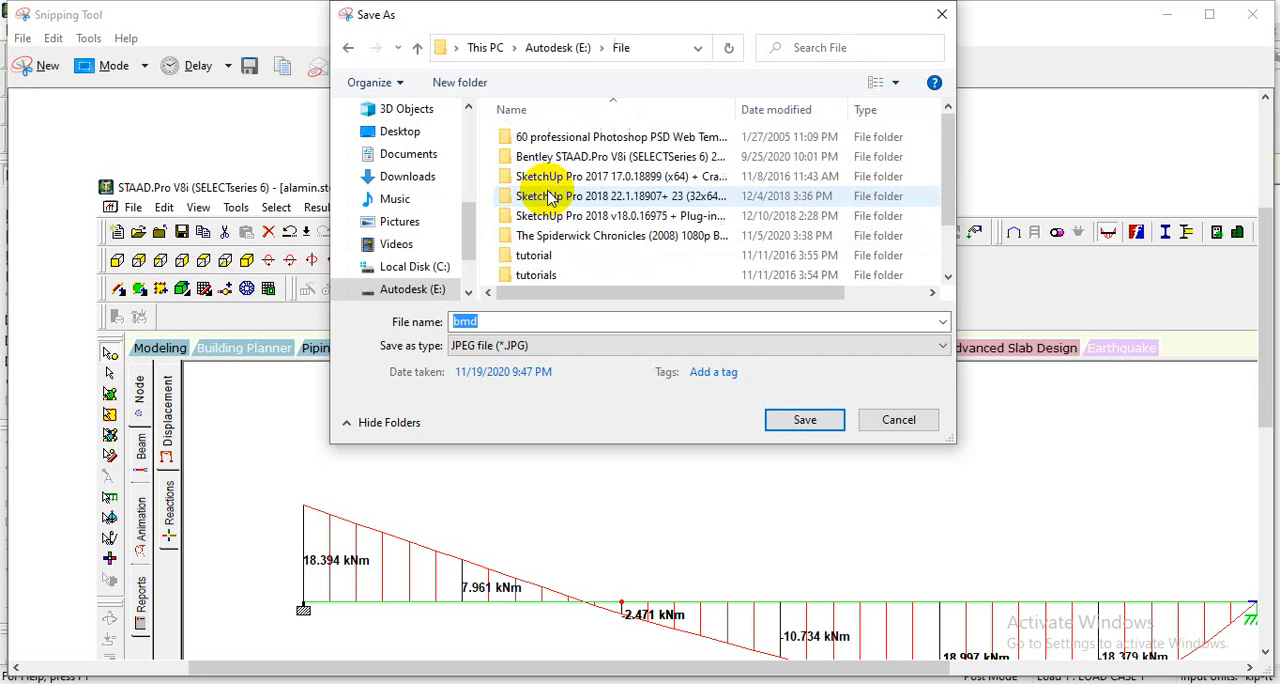
{"action": "scroll", "coordinate": [697, 270], "scroll_direction": "down", "scroll_amount": 1}
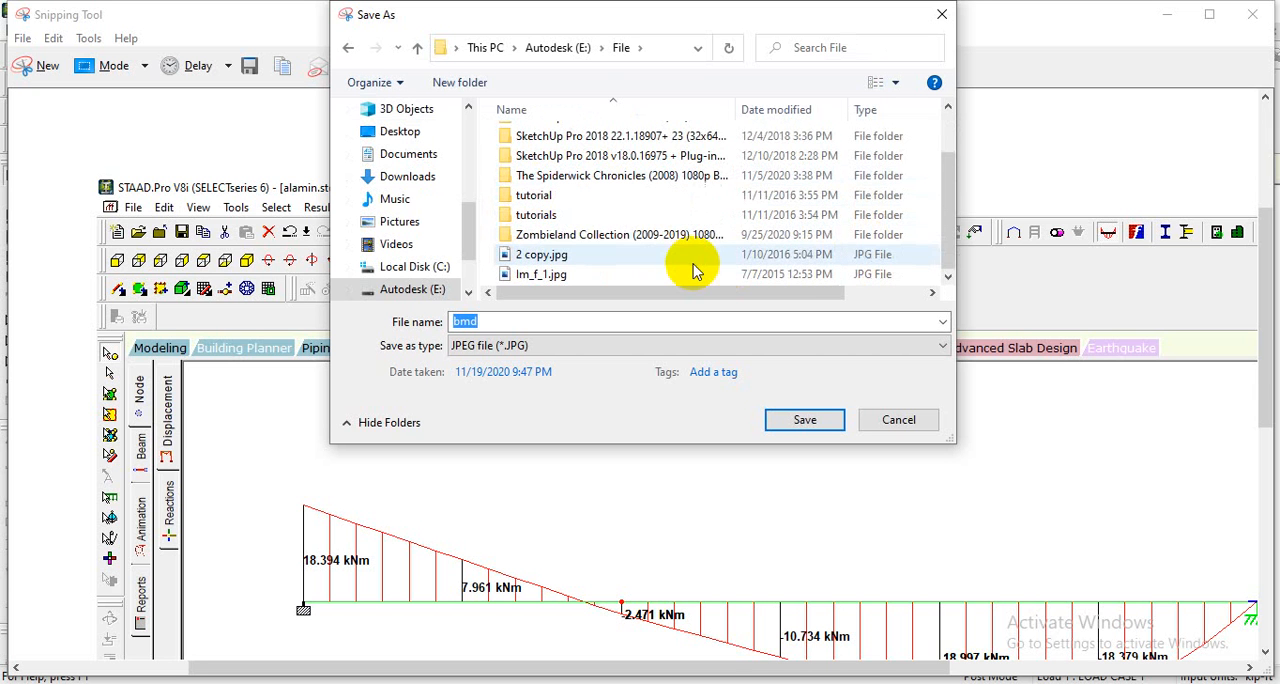
{"action": "left_click", "coordinate": [348, 47]}
{"action": "scroll", "coordinate": [590, 234], "scroll_direction": "down", "scroll_amount": 10}
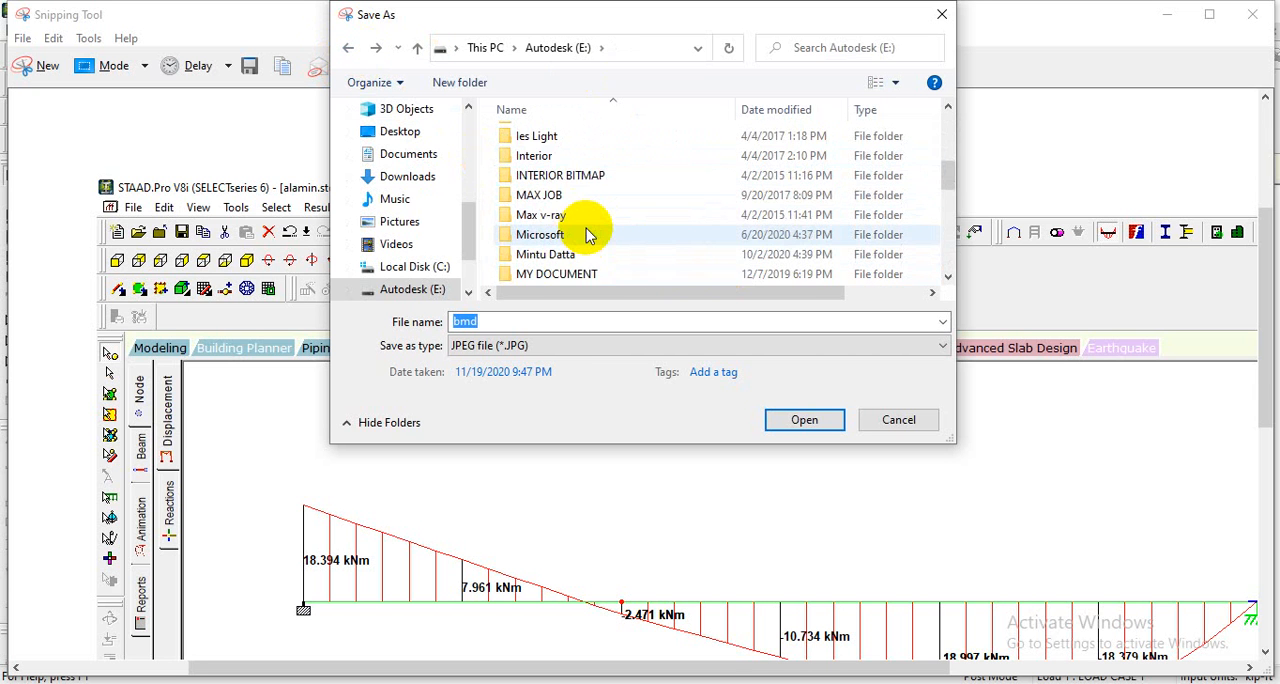
{"action": "left_click", "coordinate": [348, 48]}
- Create a new folder named stadd pro in the Software (G:) drive as the save location
{"action": "scroll", "coordinate": [628, 262], "scroll_direction": "down", "scroll_amount": 3}
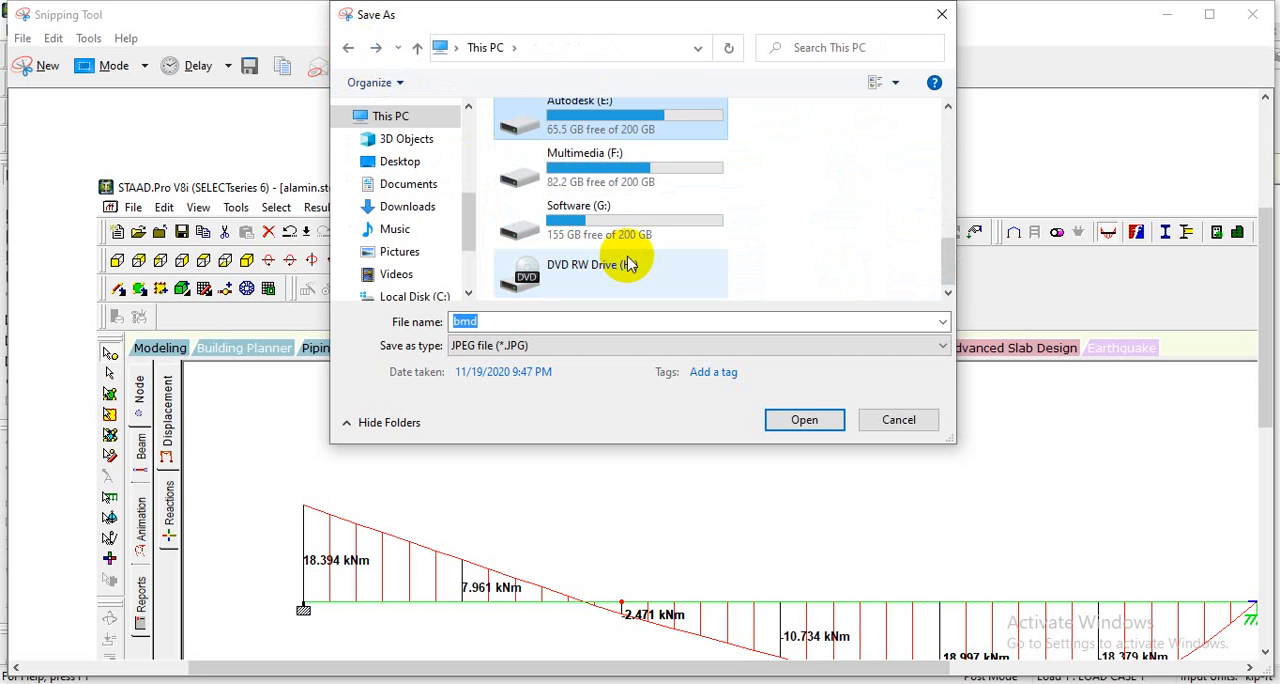
{"action": "double_click", "coordinate": [612, 220]}
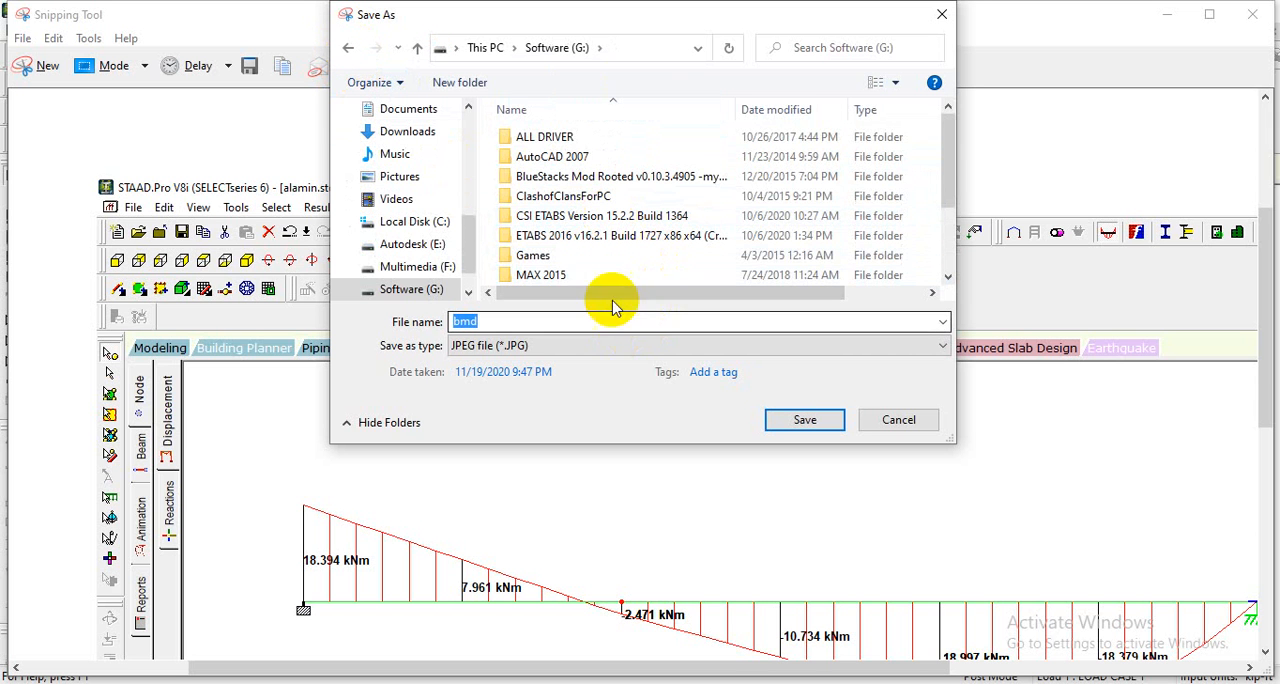
{"action": "scroll", "coordinate": [590, 258], "scroll_direction": "down", "scroll_amount": 2}
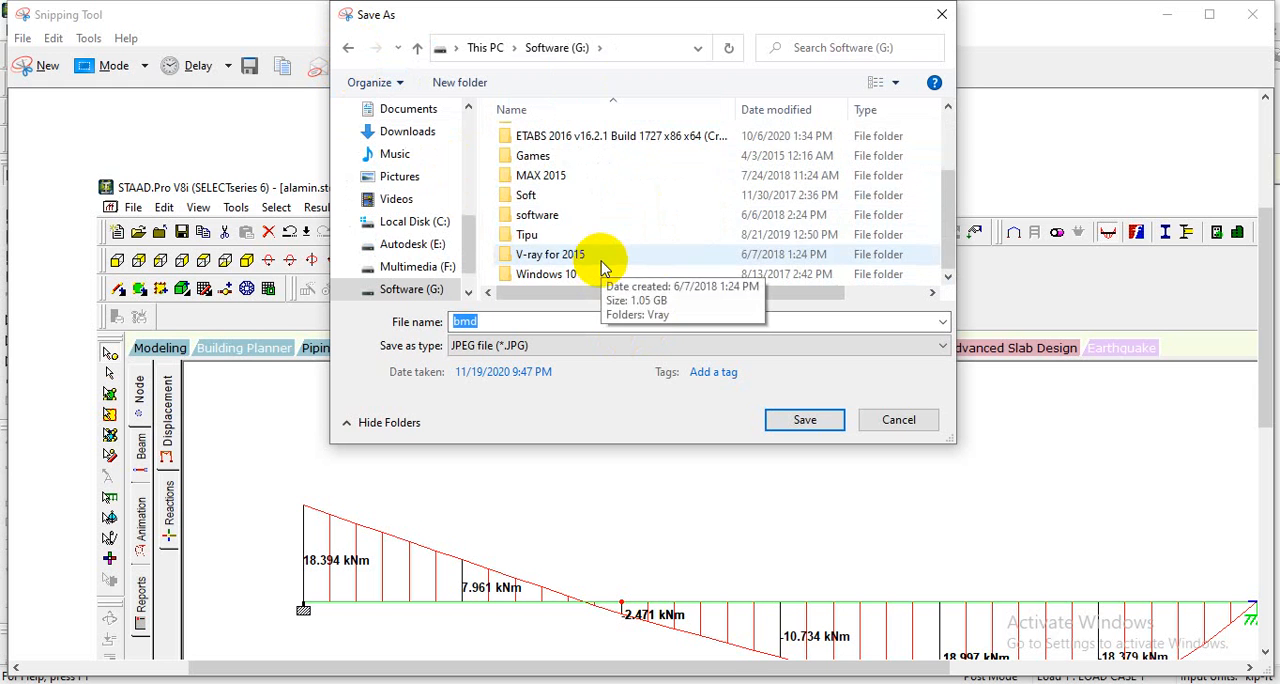
{"action": "scroll", "coordinate": [563, 228], "scroll_direction": "up", "scroll_amount": 2}
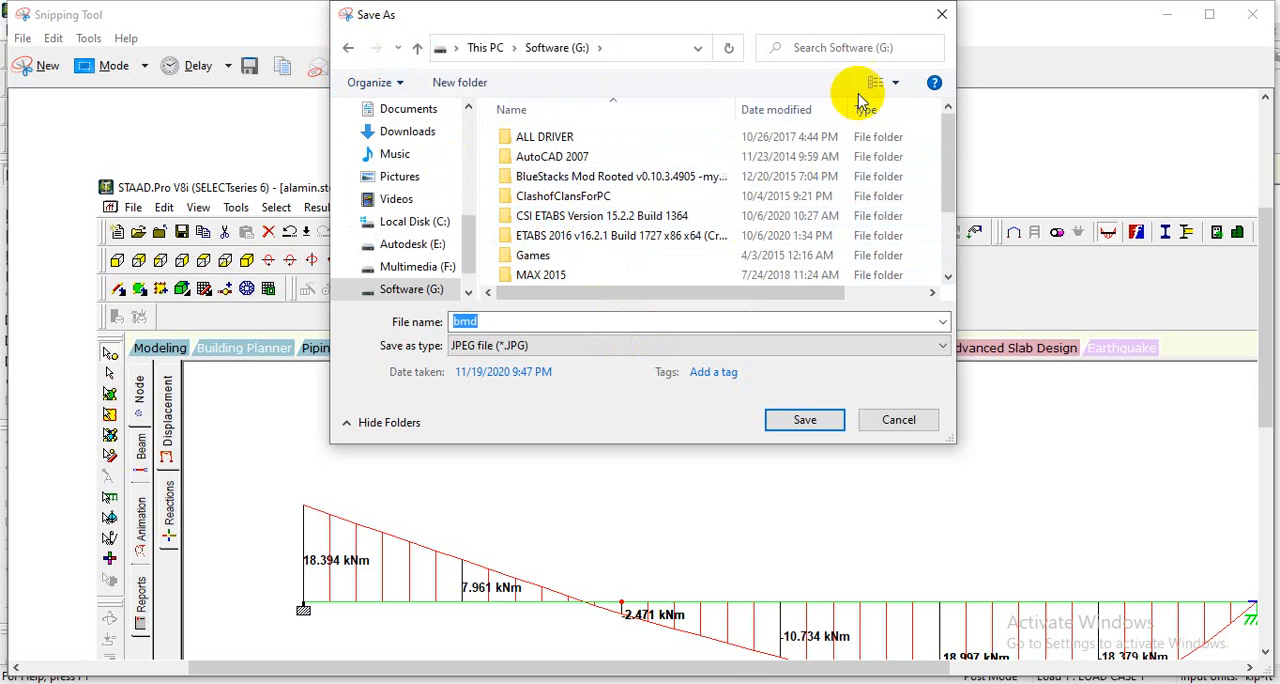
{"action": "left_click", "coordinate": [899, 91]}
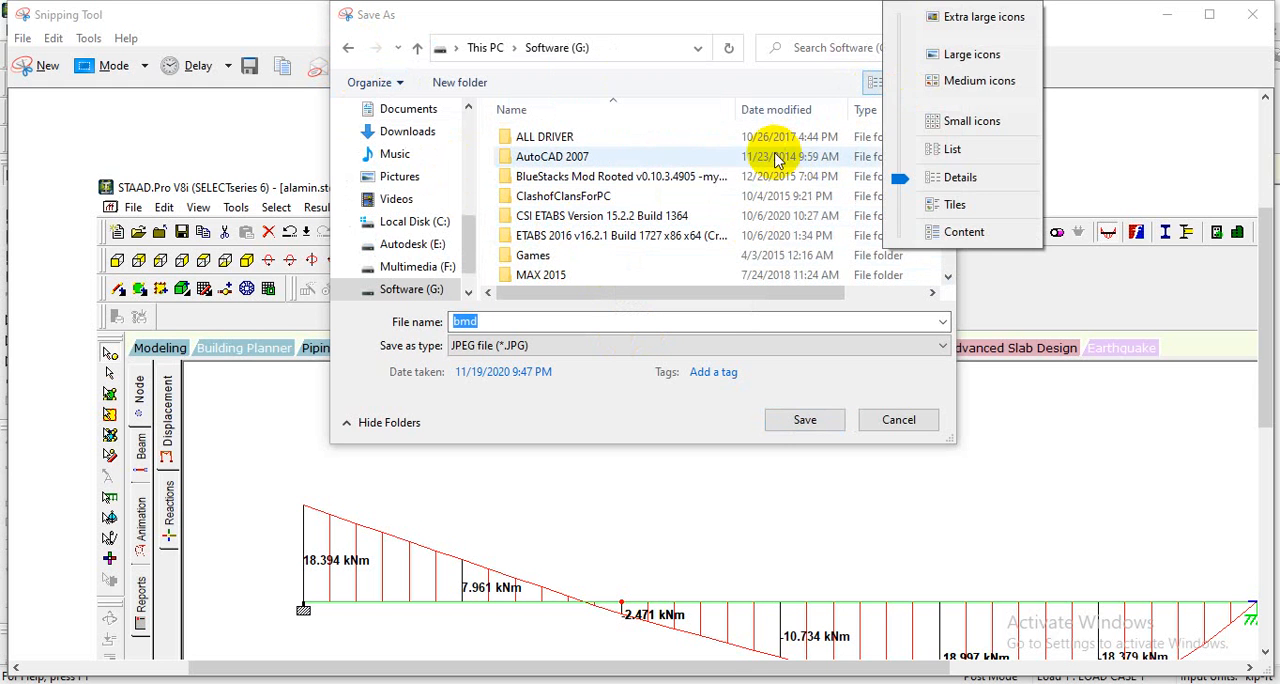
{"action": "left_click", "coordinate": [700, 156]}
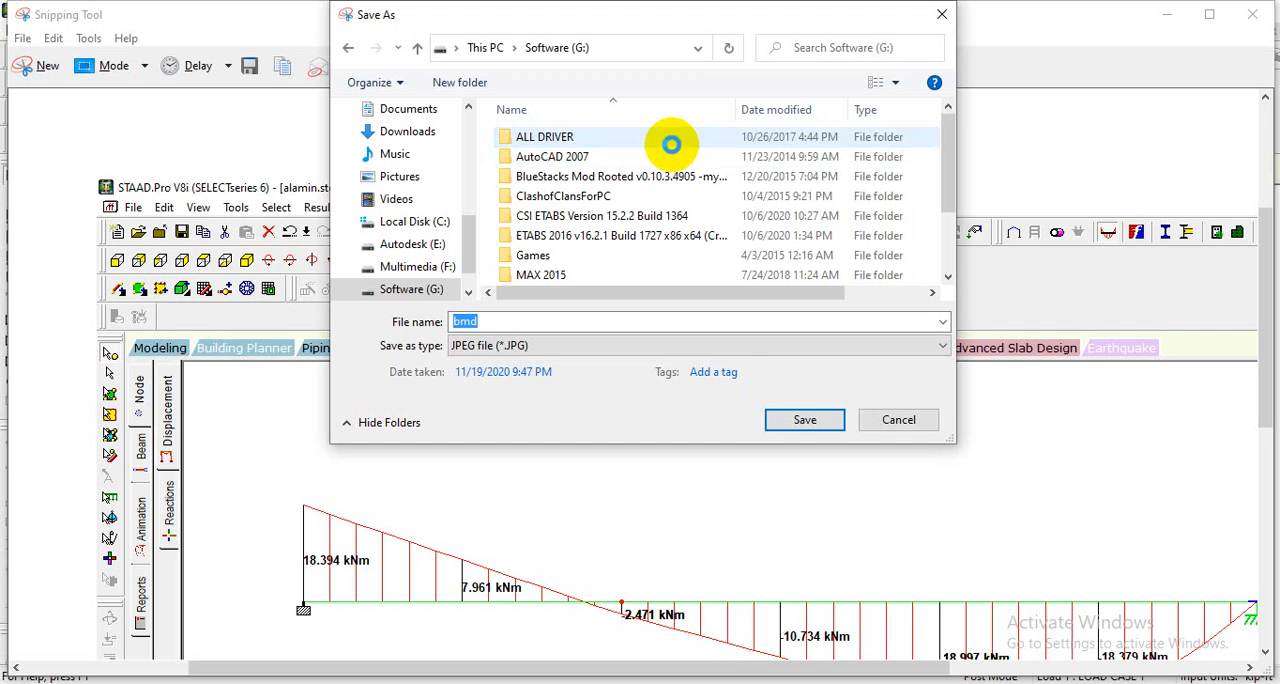
{"action": "right_click", "coordinate": [671, 145]}
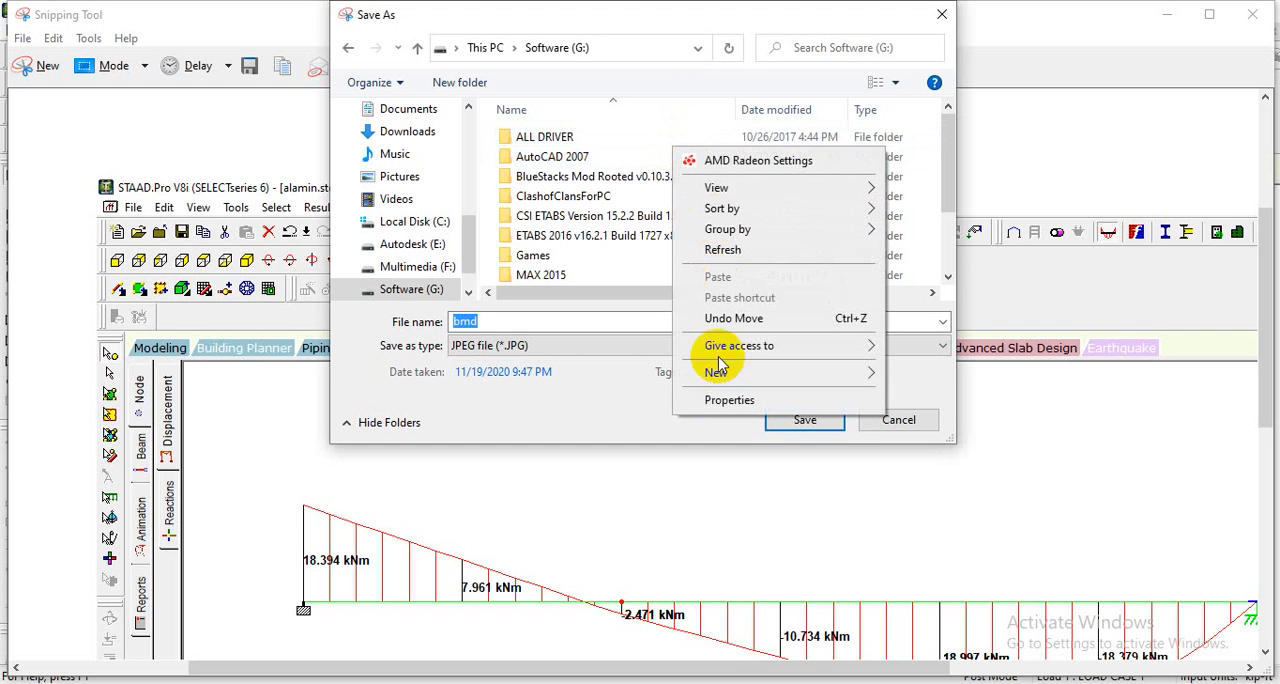
{"action": "mouse_move", "coordinate": [720, 377]}
{"action": "left_click", "coordinate": [908, 377]}
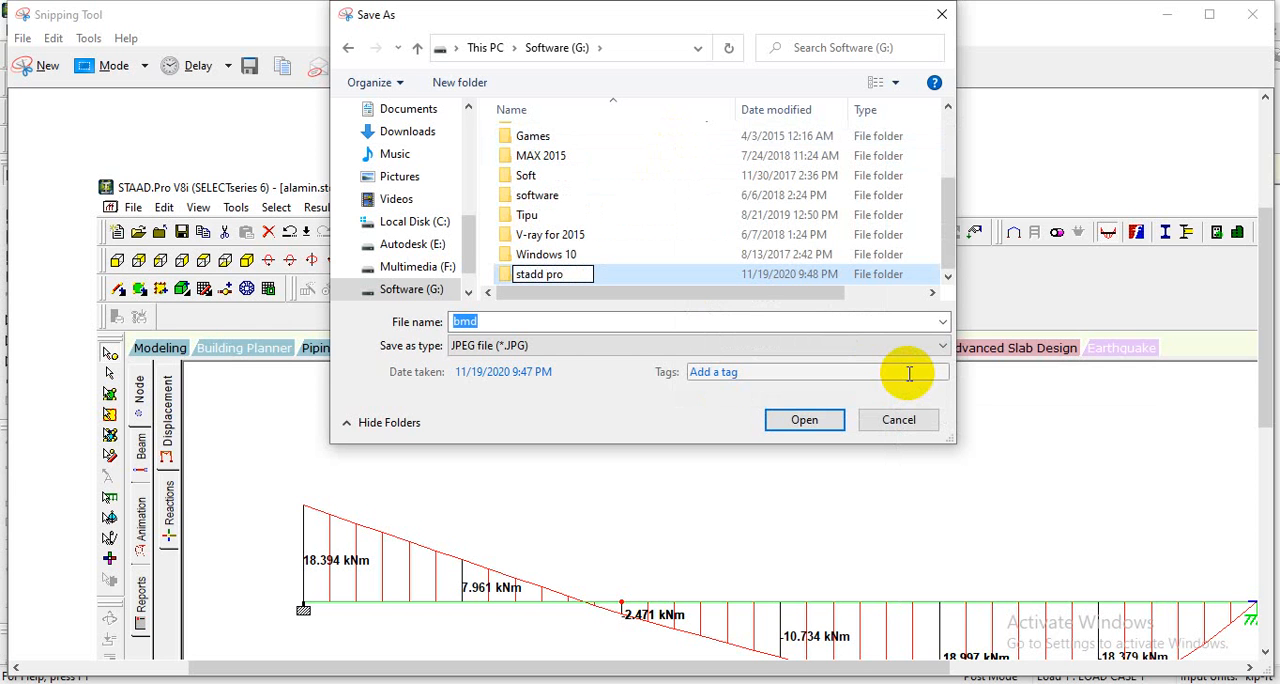
{"action": "key", "text": "Return"}
- Save the snip as the JPEG file bmd inside the stadd pro folder and close Snipping Tool
{"action": "double_click", "coordinate": [744, 274]}
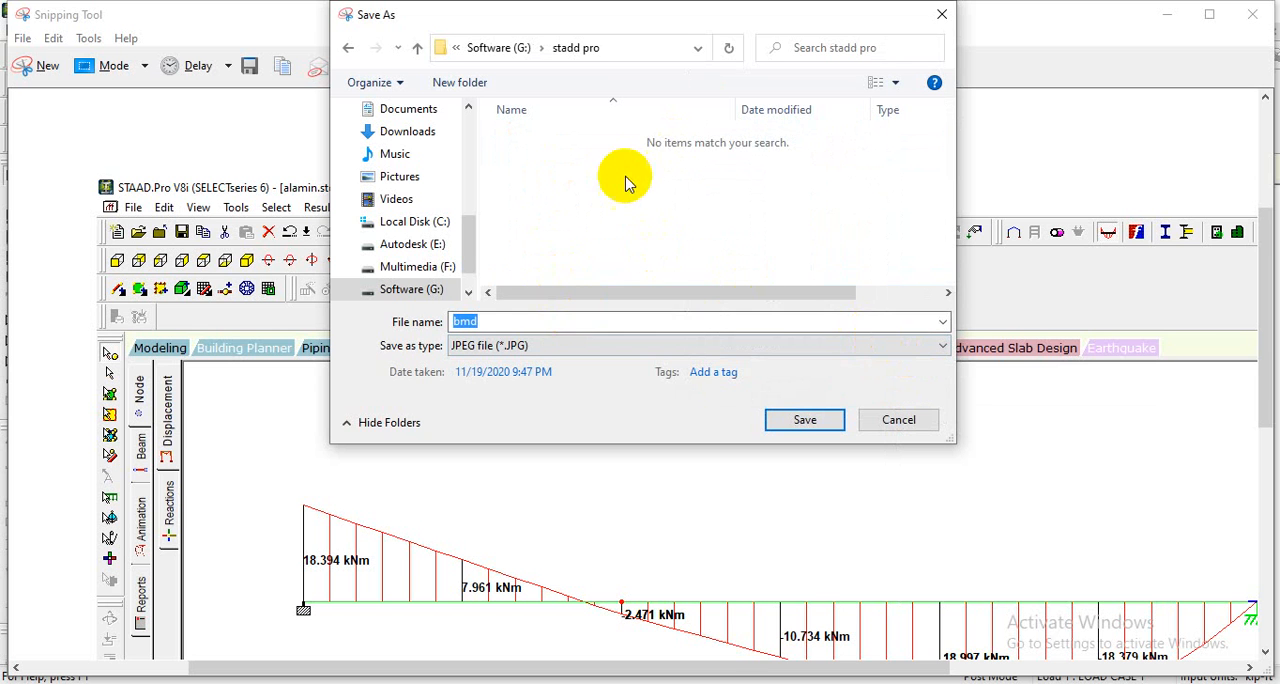
{"action": "left_click", "coordinate": [804, 419]}
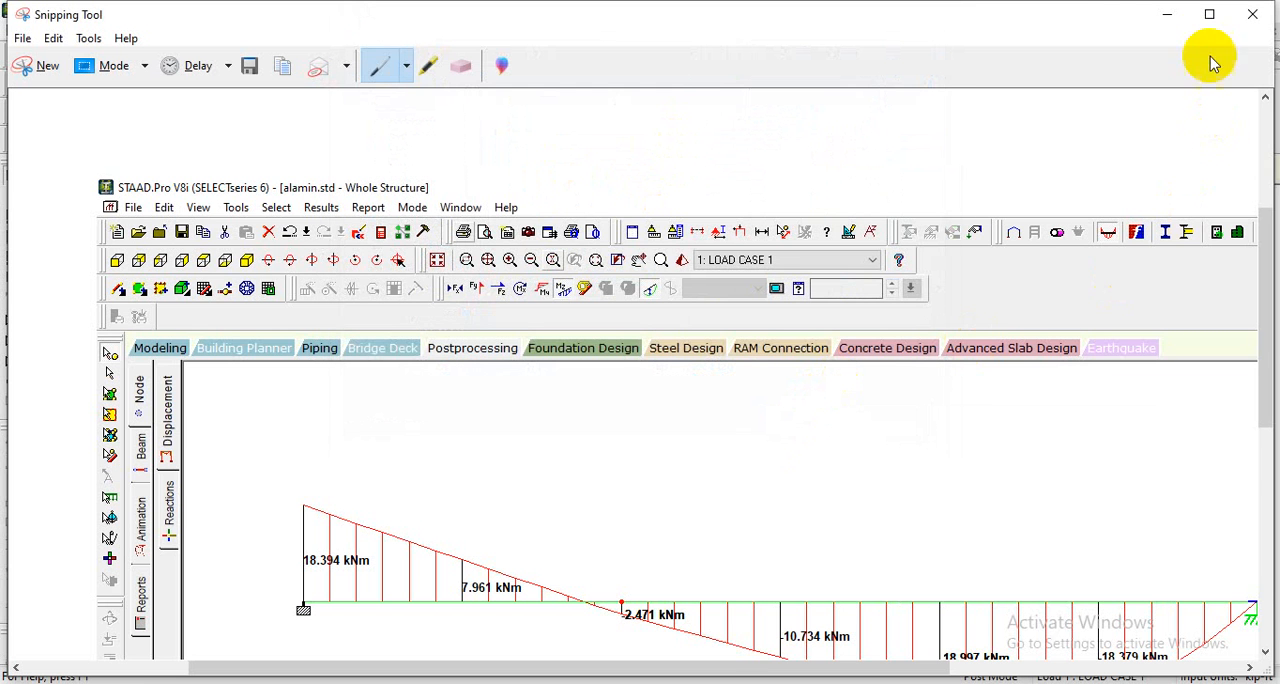
{"action": "left_click", "coordinate": [1250, 14]}
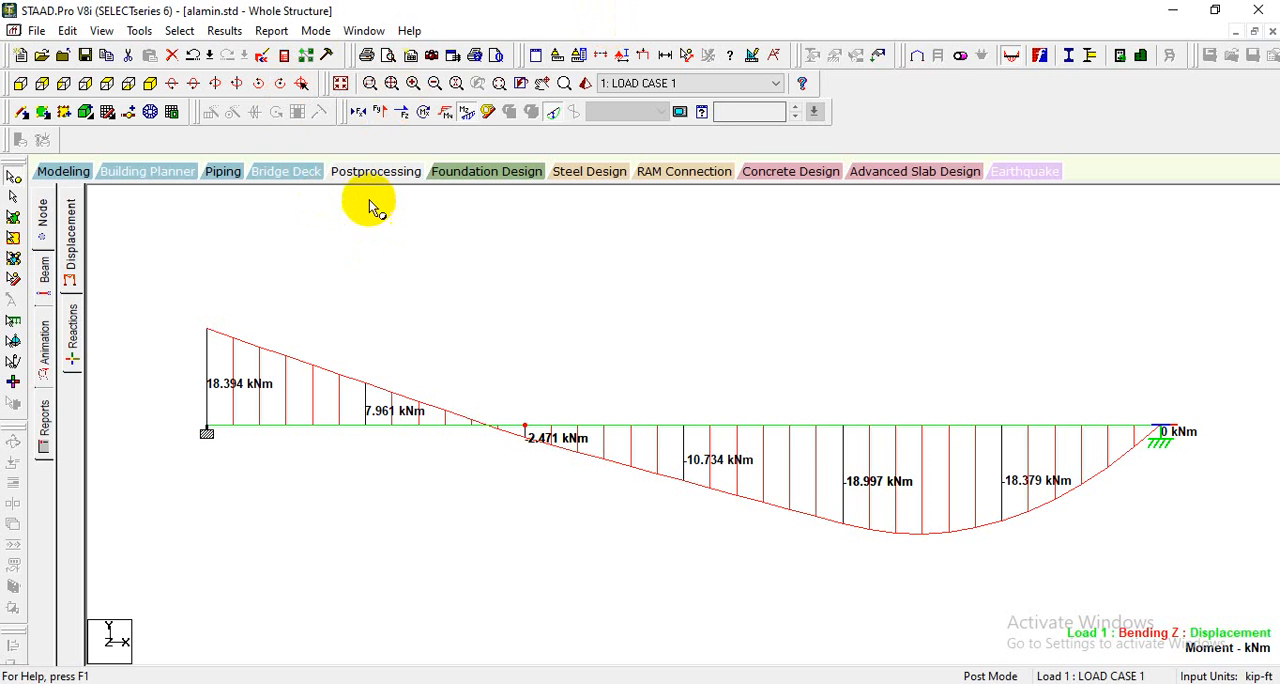
- Hide the bending moment diagram and display the Shear Y force diagram on the beam
{"action": "left_click", "coordinate": [466, 111]}
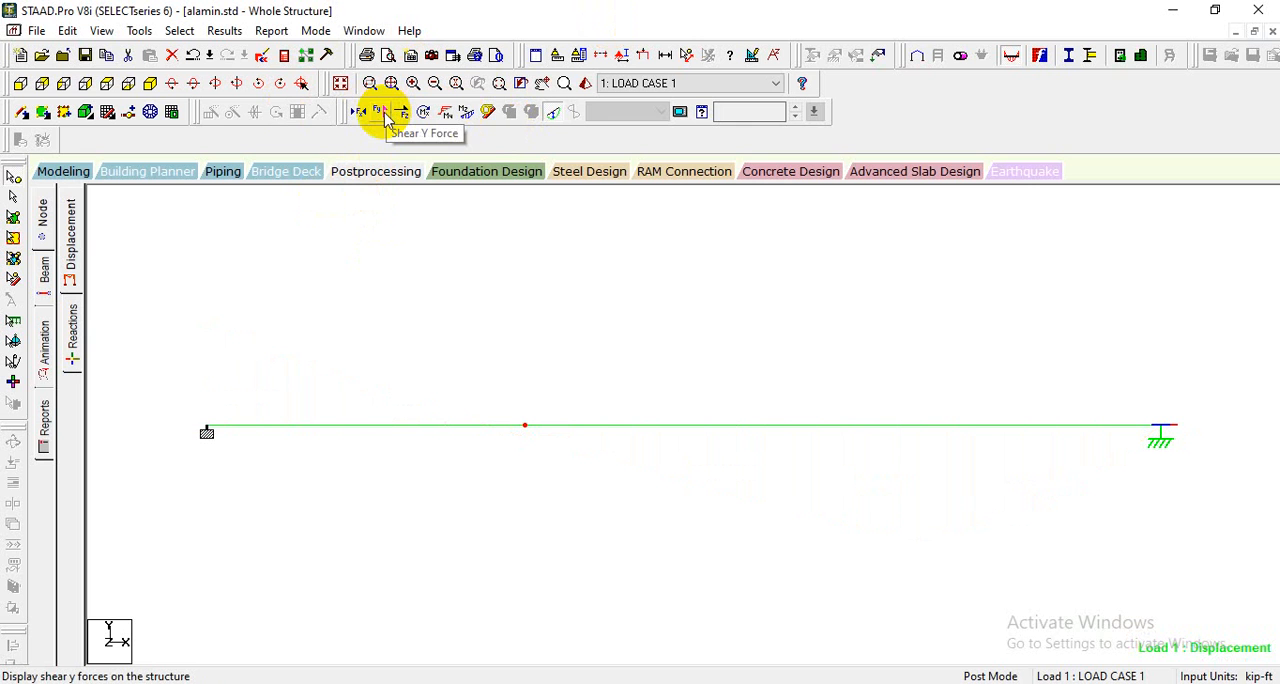
{"action": "left_click", "coordinate": [384, 112]}
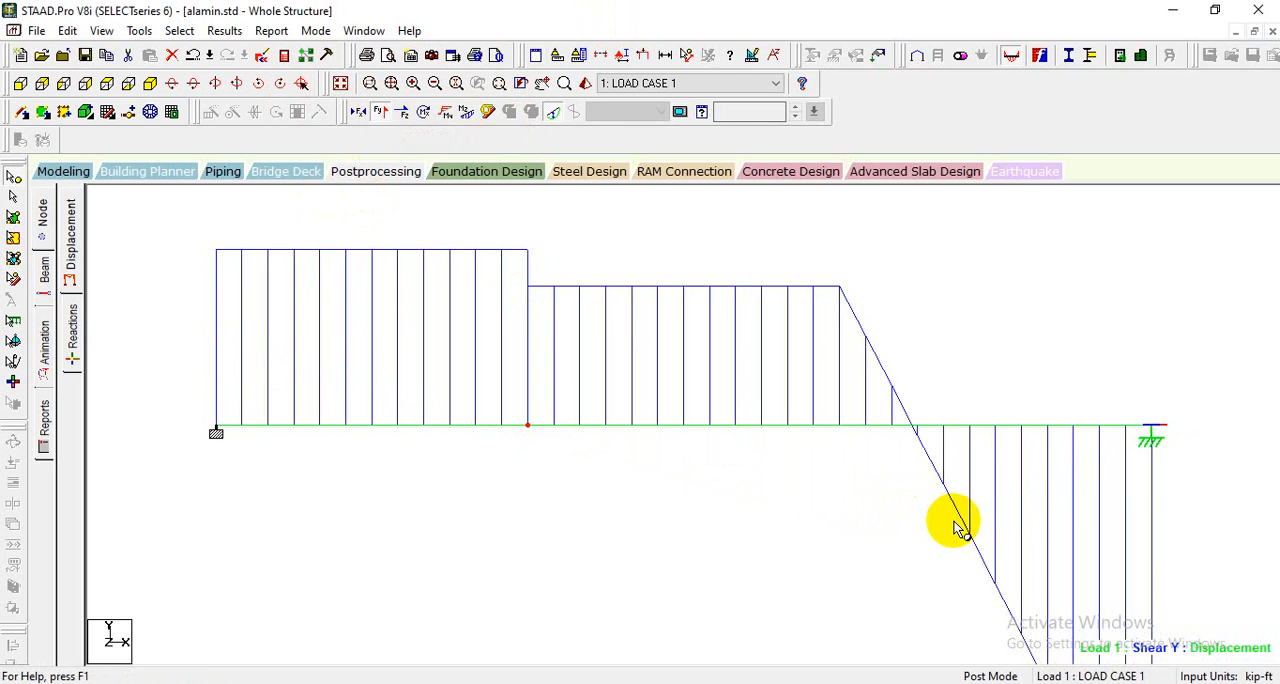
{"action": "scroll", "coordinate": [955, 527], "scroll_direction": "down", "scroll_amount": 5}
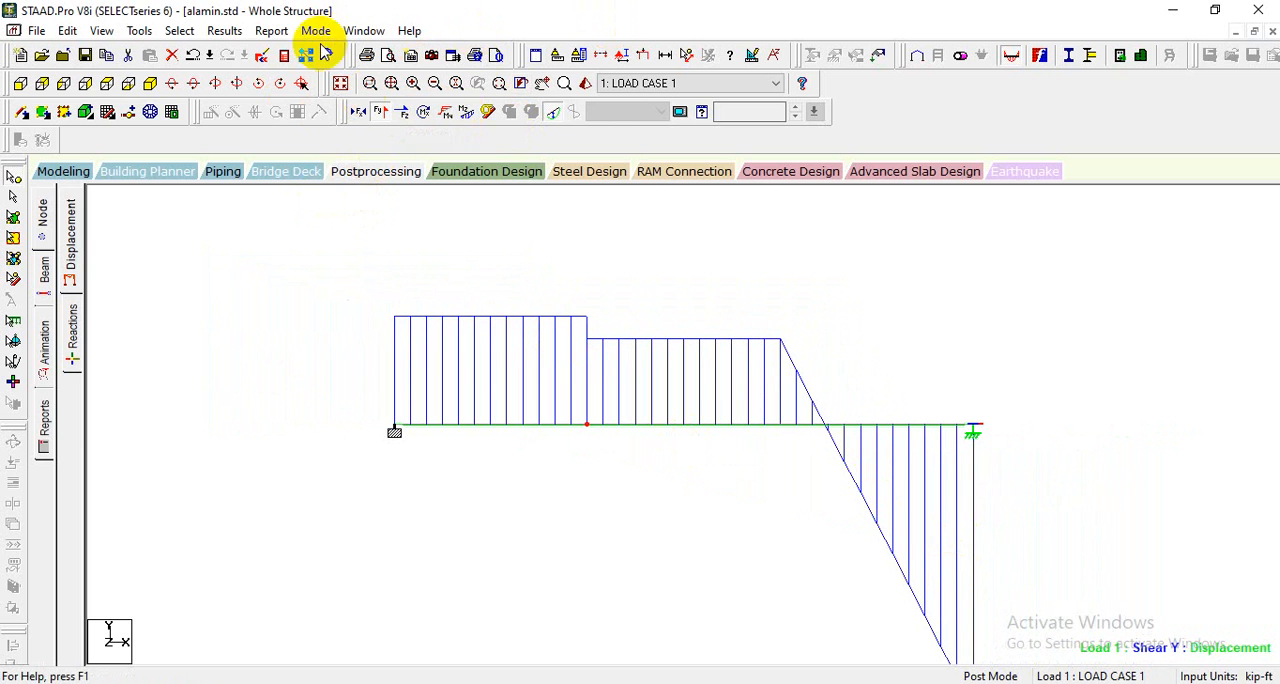
- Annotate the diagram with the shear Ends values, turn off the bending Ends values, and close the Annotation dialog
{"action": "left_click", "coordinate": [223, 31]}
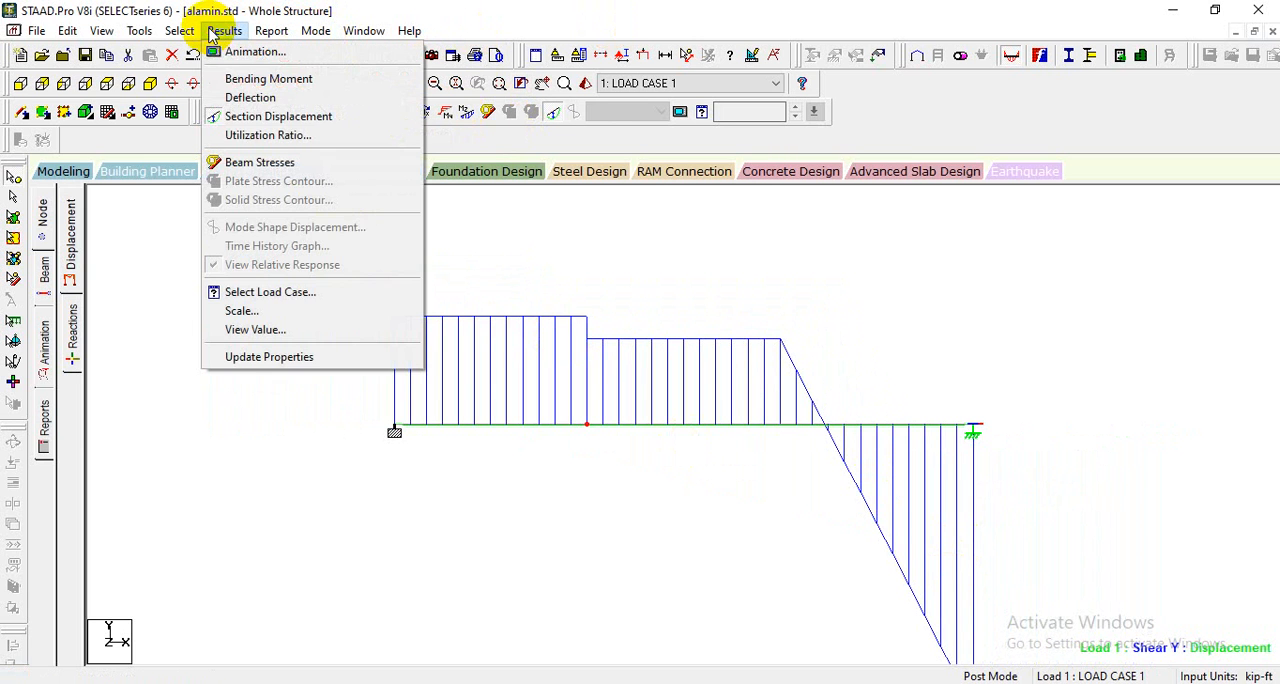
{"action": "left_click", "coordinate": [258, 330]}
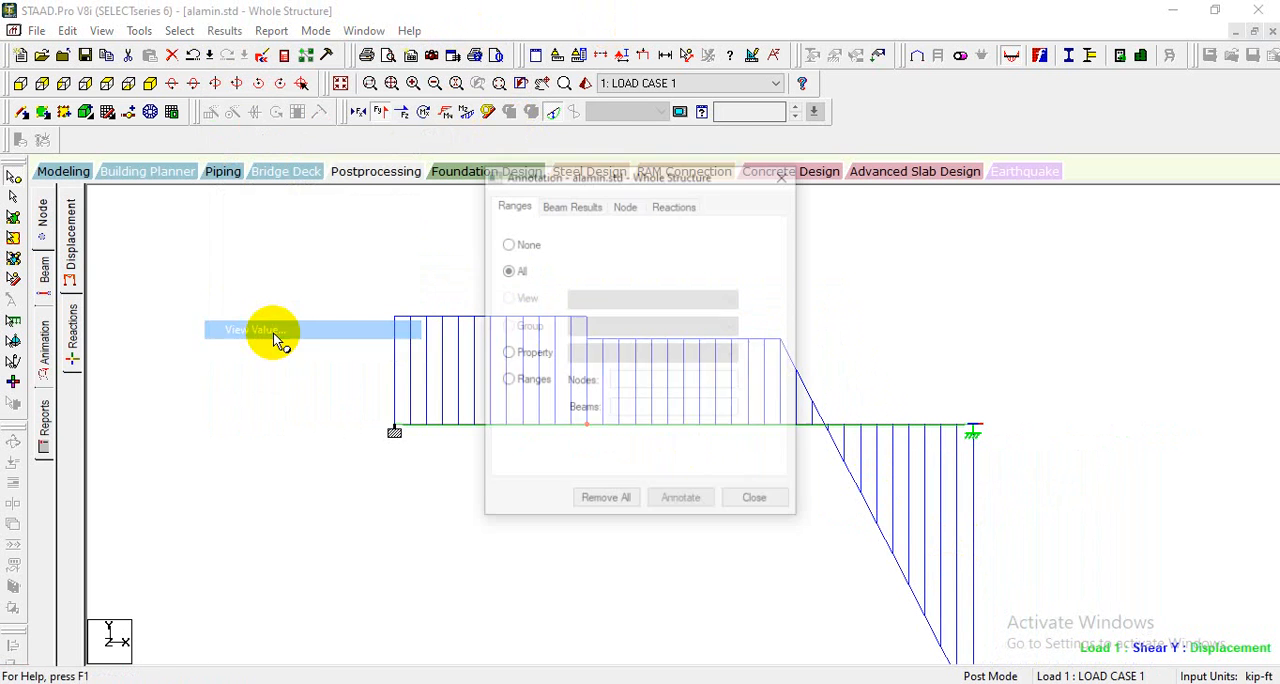
{"action": "left_click", "coordinate": [591, 205]}
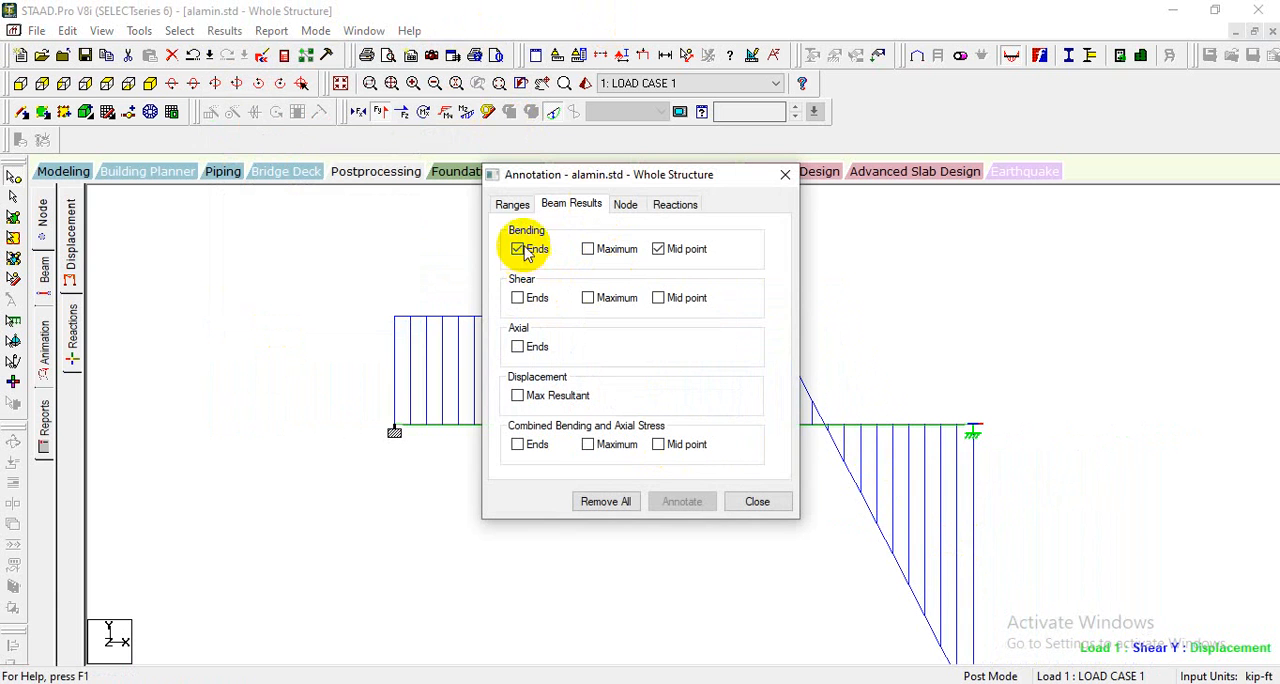
{"action": "left_click", "coordinate": [518, 298]}
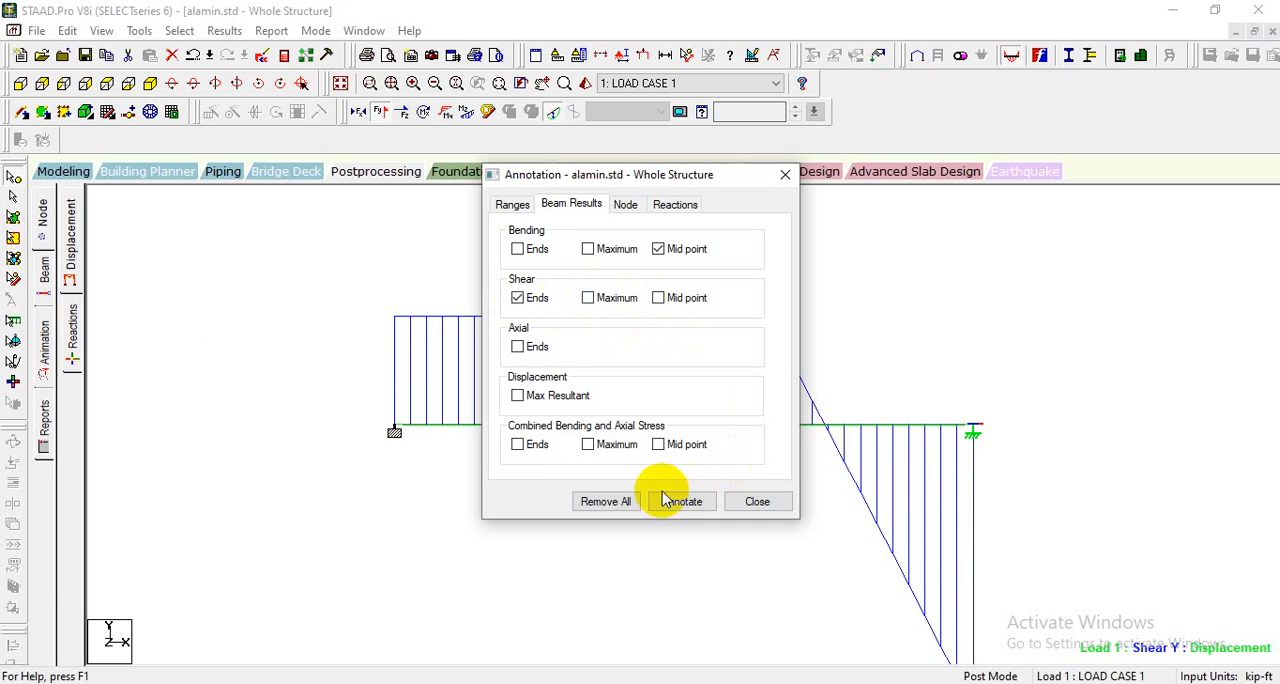
{"action": "left_click", "coordinate": [688, 500]}
{"action": "left_click", "coordinate": [762, 390]}
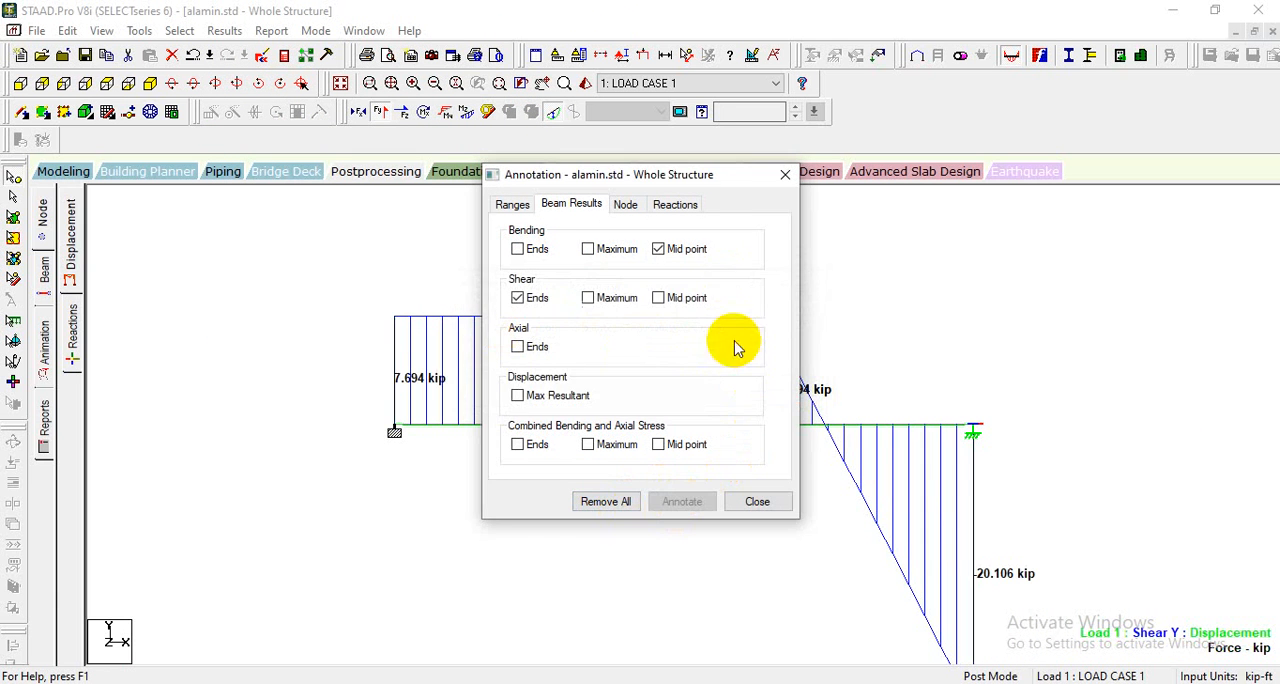
{"action": "mouse_move", "coordinate": [663, 177]}
{"action": "left_mouse_down"}
{"action": "mouse_move", "coordinate": [267, 310]}
{"action": "mouse_move", "coordinate": [223, 250]}
{"action": "mouse_move", "coordinate": [531, 512]}
{"action": "mouse_move", "coordinate": [1088, 253]}
{"action": "mouse_move", "coordinate": [1203, 228]}
{"action": "mouse_move", "coordinate": [343, 423]}
{"action": "mouse_move", "coordinate": [277, 337]}
{"action": "left_mouse_up"}
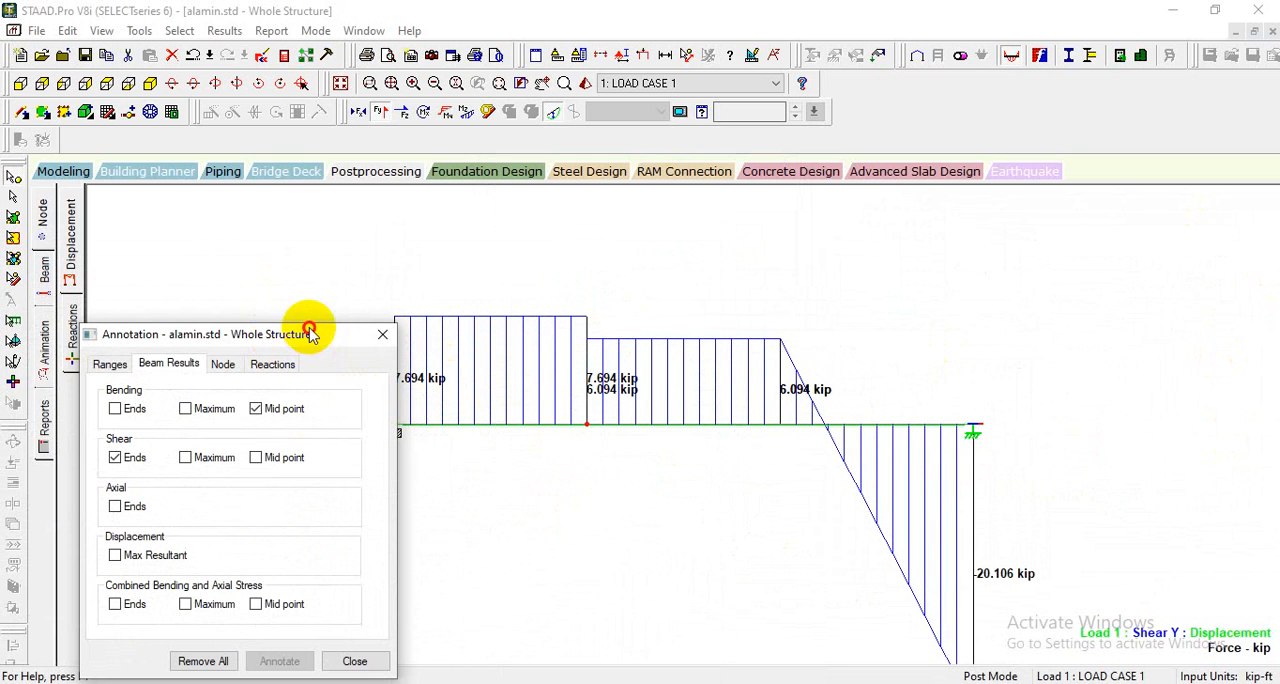
{"action": "left_click_drag", "start_coordinate": [309, 334], "coordinate": [411, 242]}
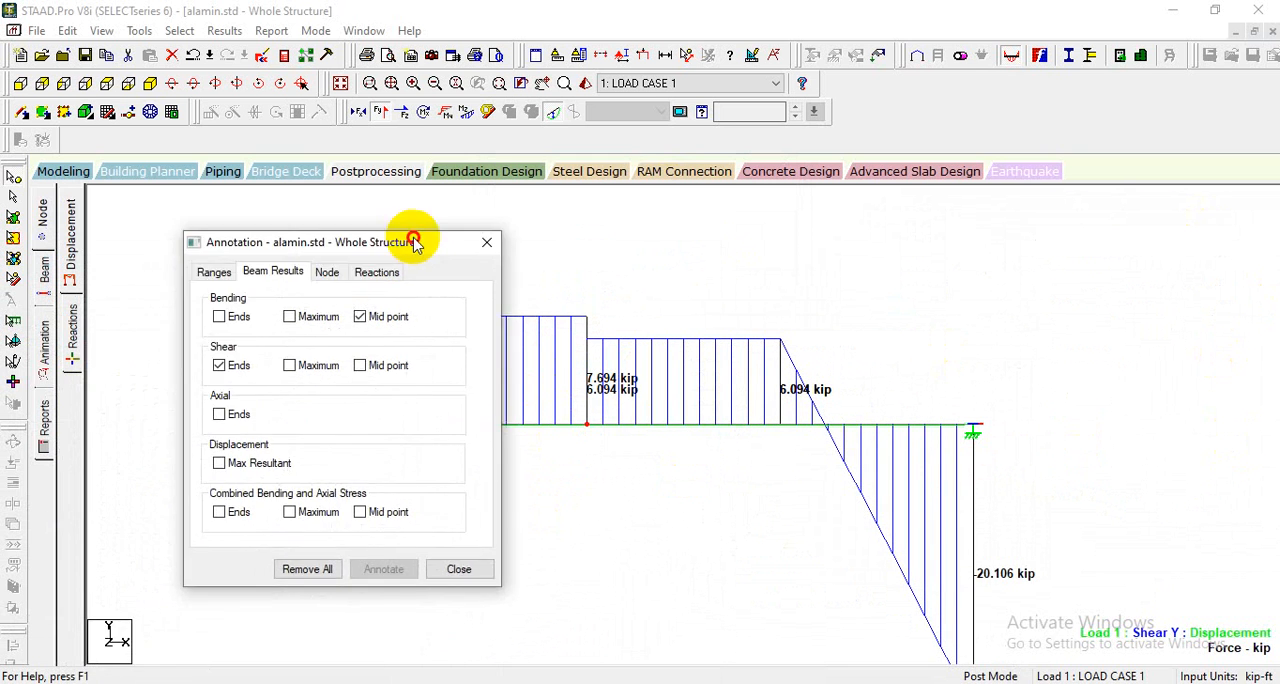
{"action": "left_click", "coordinate": [485, 244]}
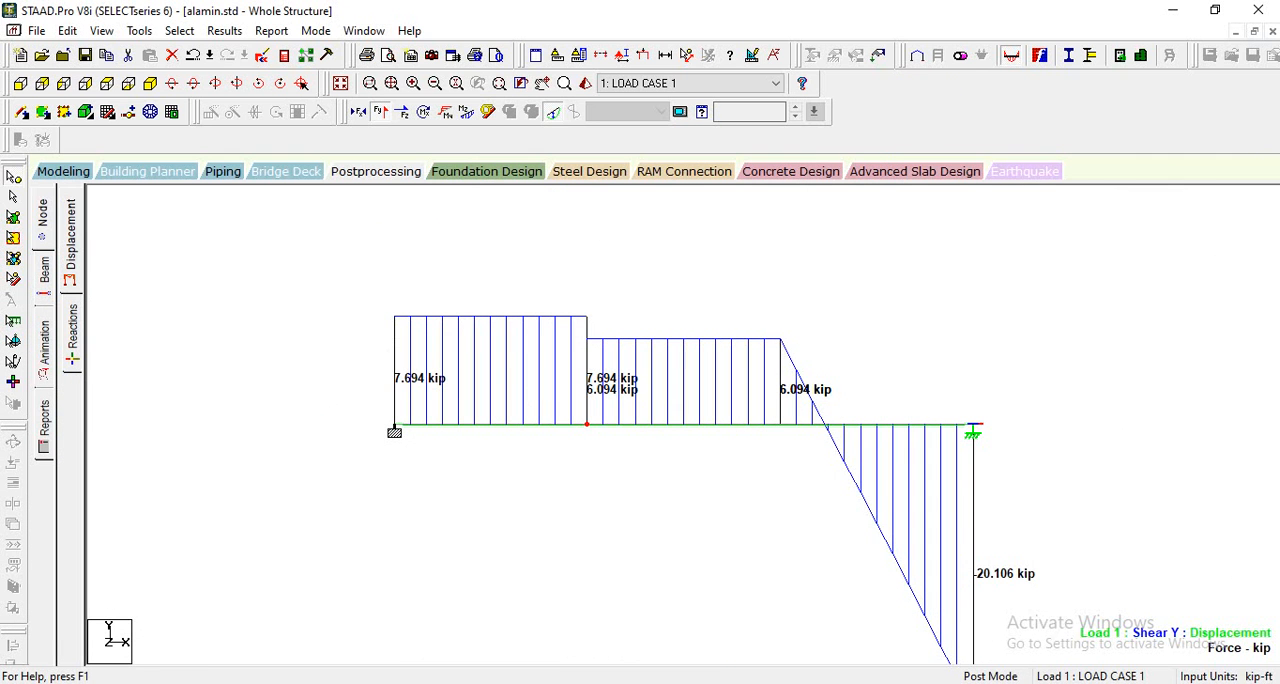
{"action": "mouse_move", "coordinate": [759, 683]}
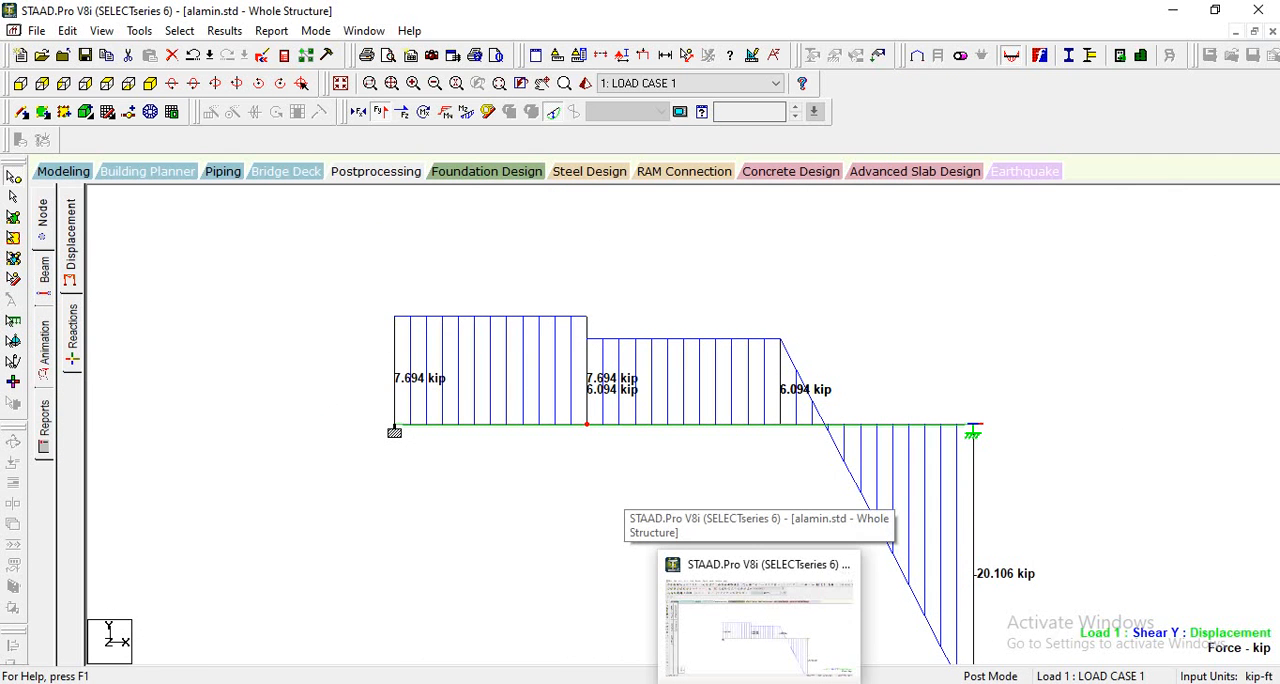